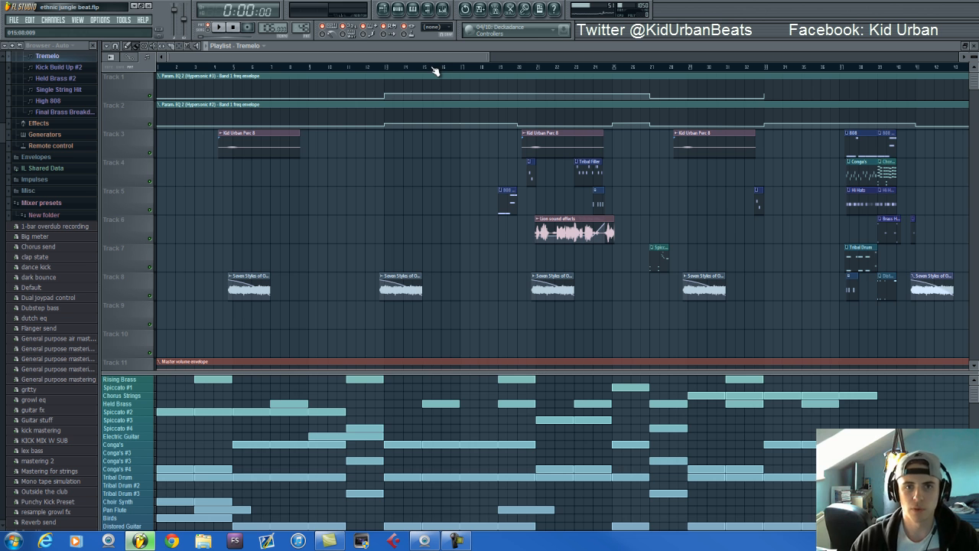
Look over the song arrangement in the playlist and minimize the Logitech Webcam Controller window
{"action": "scroll", "coordinate": [433, 72], "scroll_direction": "down", "scroll_amount": 2}
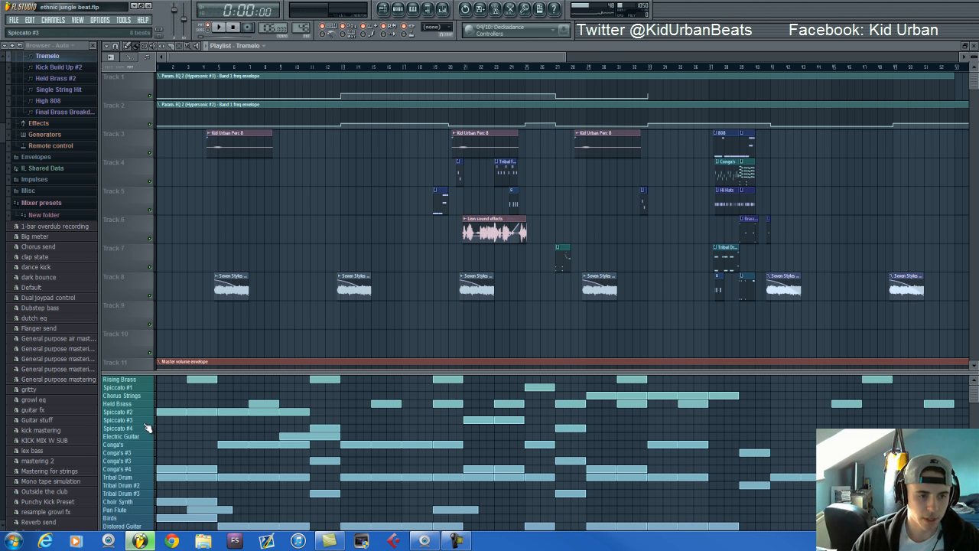
{"action": "scroll", "coordinate": [148, 428], "scroll_direction": "down", "scroll_amount": 10}
{"action": "scroll", "coordinate": [144, 422], "scroll_direction": "up", "scroll_amount": 10}
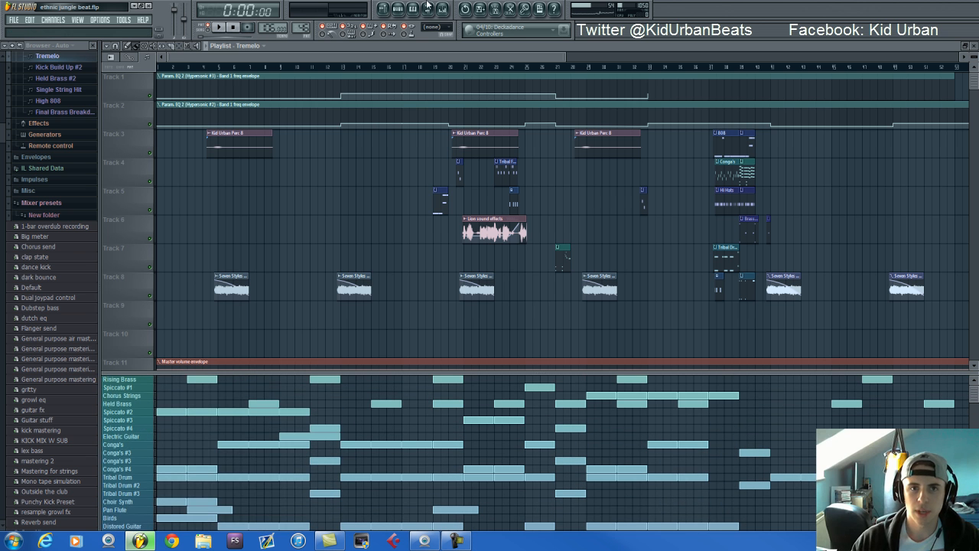
{"action": "left_click", "coordinate": [399, 9]}
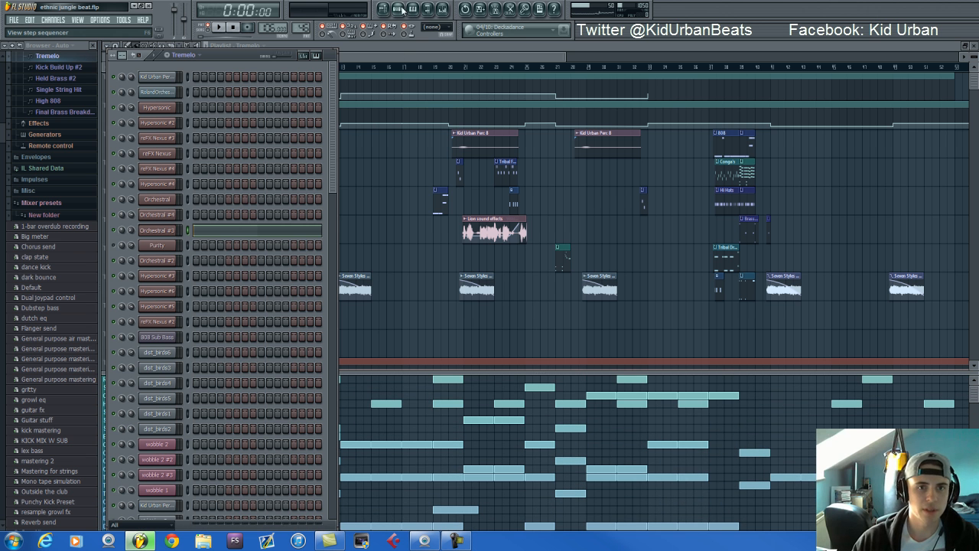
{"action": "left_click", "coordinate": [390, 58]}
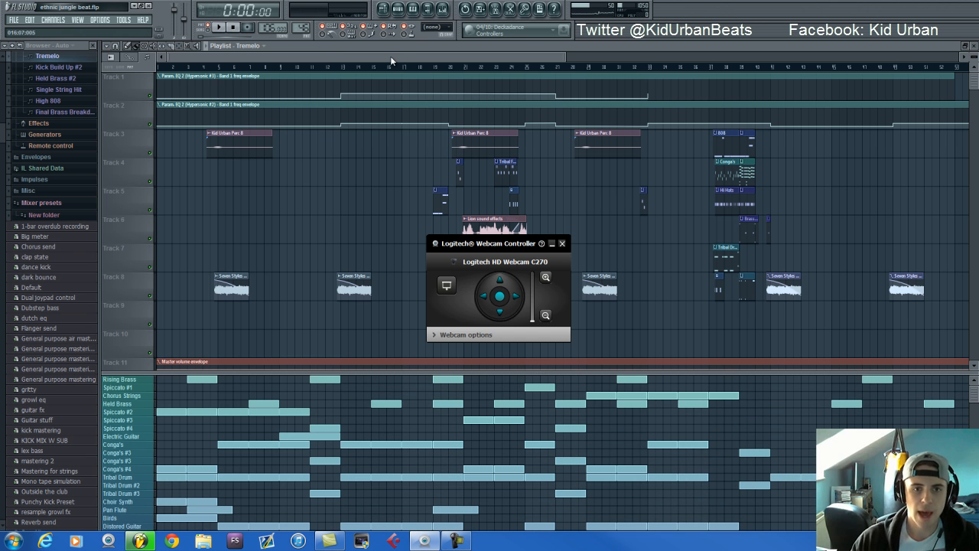
{"action": "left_click", "coordinate": [551, 244]}
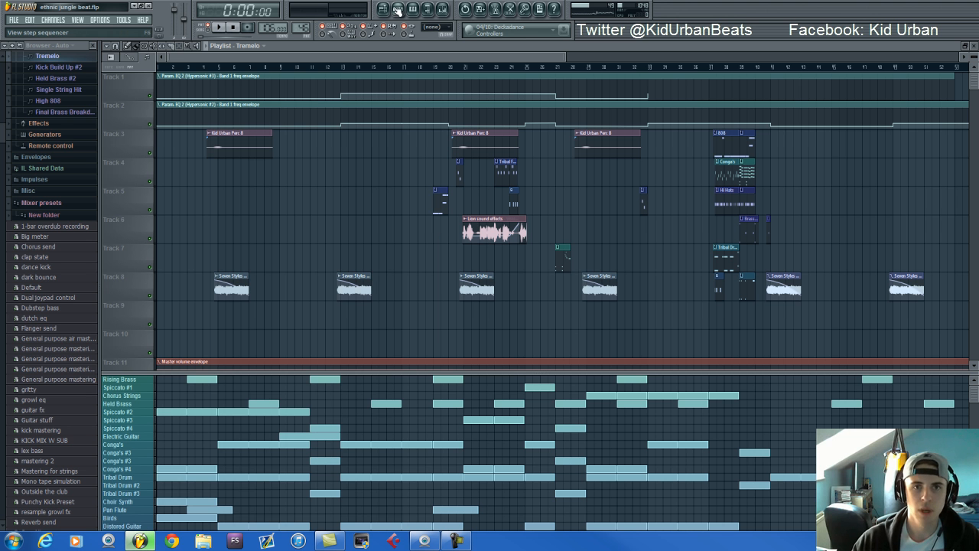
View the Rising Brass pattern in the step sequencer, and return to the playlist
{"action": "key", "text": "F6"}
{"action": "left_click_drag", "start_coordinate": [303, 28], "coordinate": [304, 36]}
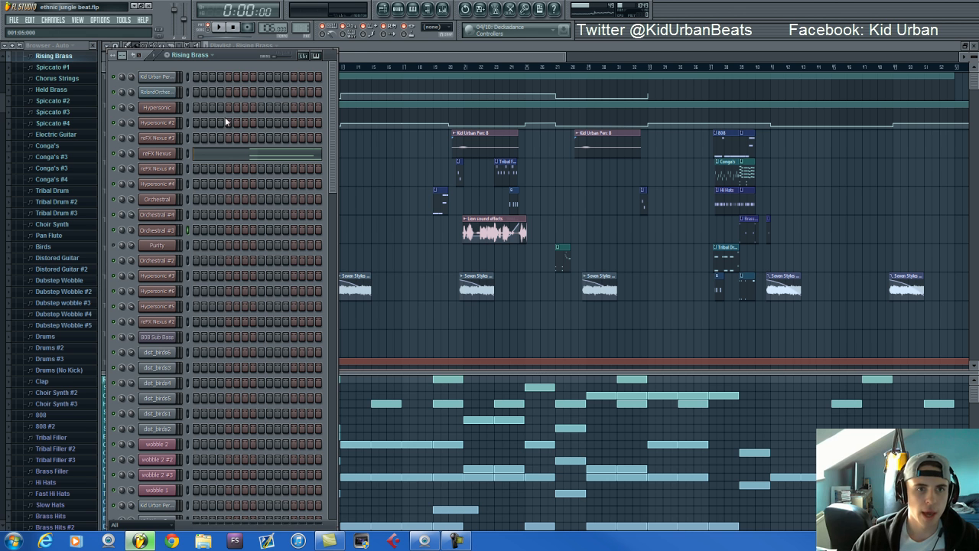
{"action": "left_click", "coordinate": [342, 57]}
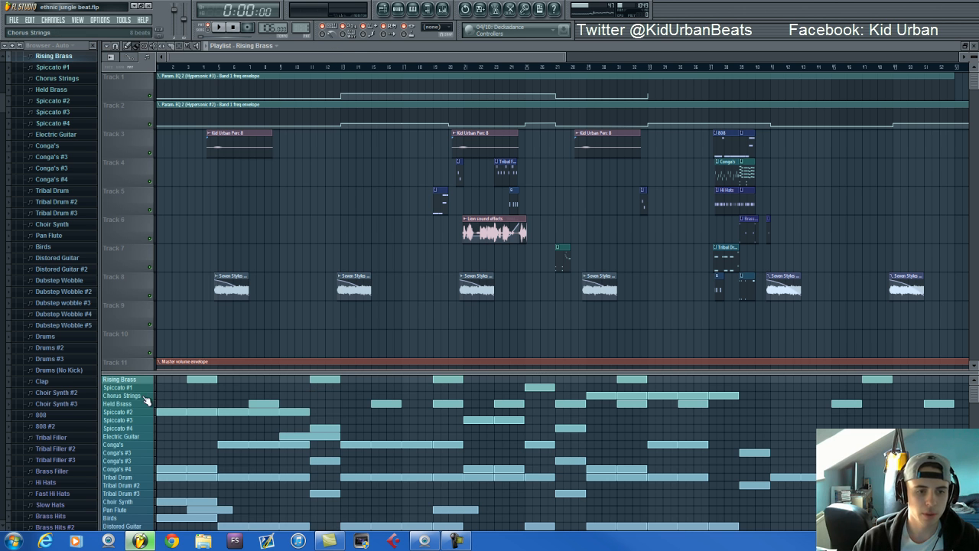
Select the Spiccato #2 pattern in the playlist and view its channels in the step sequencer
{"action": "left_click", "coordinate": [128, 413]}
{"action": "scroll", "coordinate": [130, 414], "scroll_direction": "up", "scroll_amount": 1}
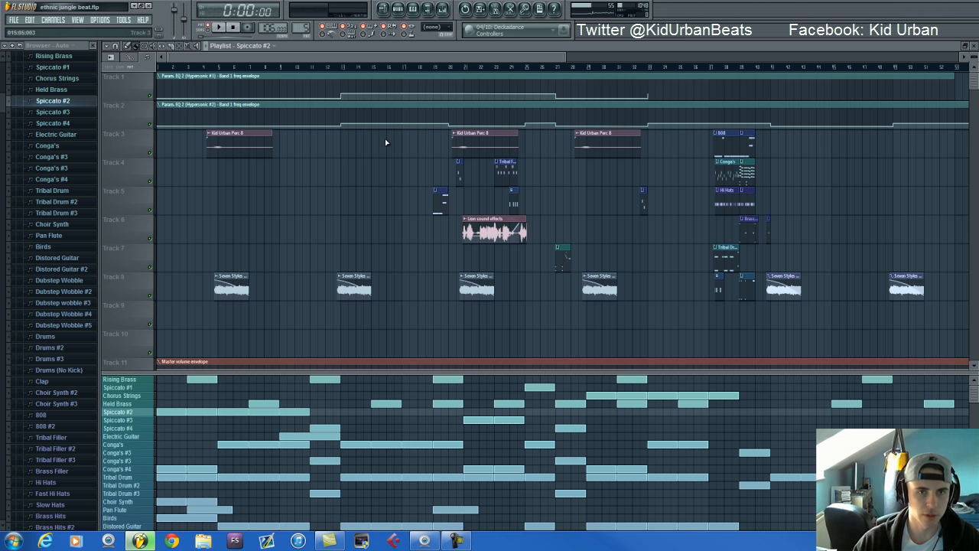
{"action": "left_click", "coordinate": [398, 9]}
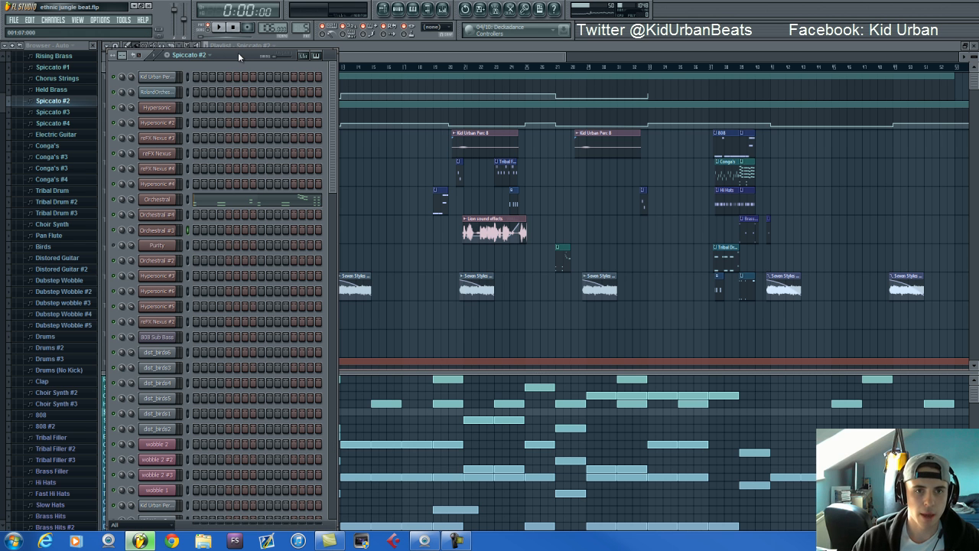
{"action": "left_click", "coordinate": [369, 59]}
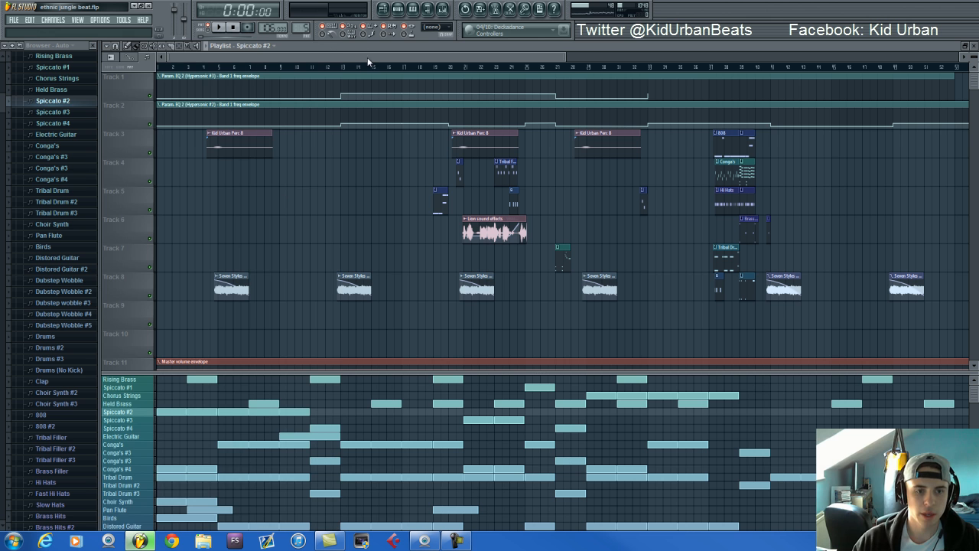
Select the Tribal Drum pattern, show it in the step sequencer and open the Hypersonic #2 instrument
{"action": "left_click", "coordinate": [128, 477]}
{"action": "left_click", "coordinate": [398, 8]}
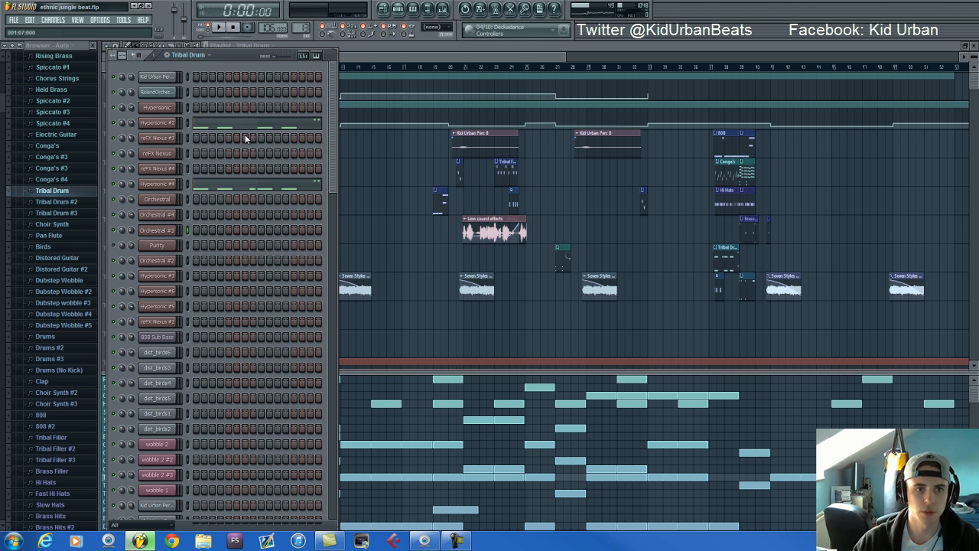
{"action": "left_click", "coordinate": [159, 123]}
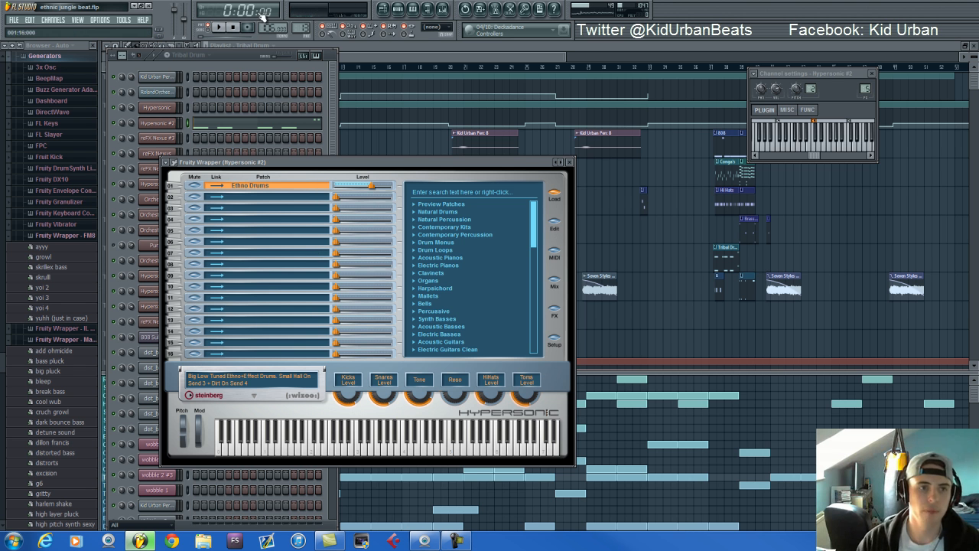
Bring the step sequencer to the front and play back the Tribal Drum pattern, stopping it after a short listen
{"action": "left_click", "coordinate": [236, 54]}
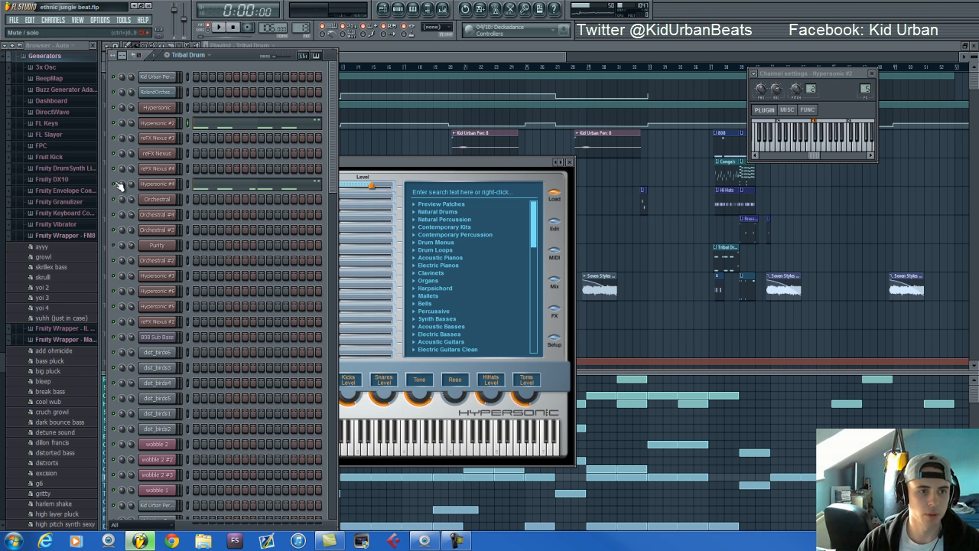
{"action": "key", "text": "space"}
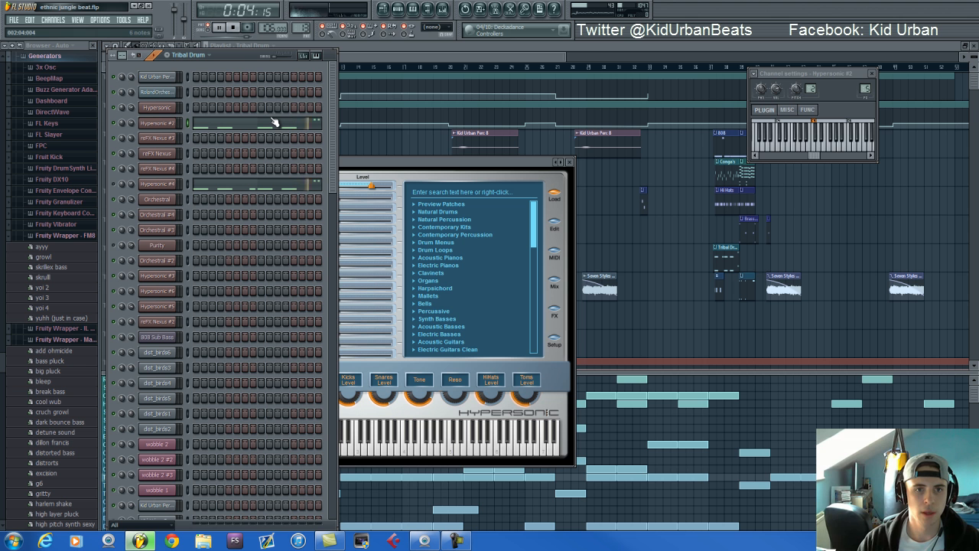
{"action": "key", "text": "space"}
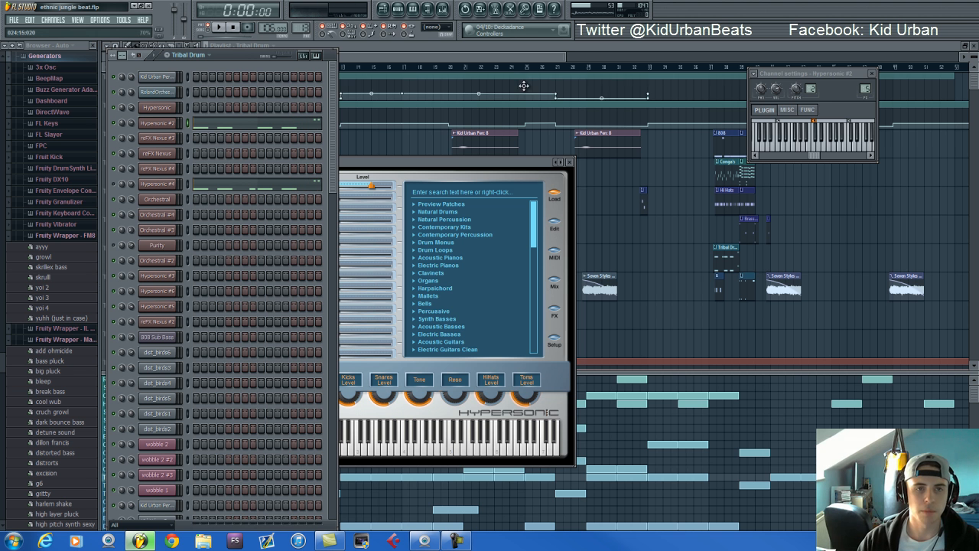
Show the mixer with the Hypersonic #2 effects chain, and briefly play and stop the Tribal Drum pattern
{"action": "key", "text": "F9"}
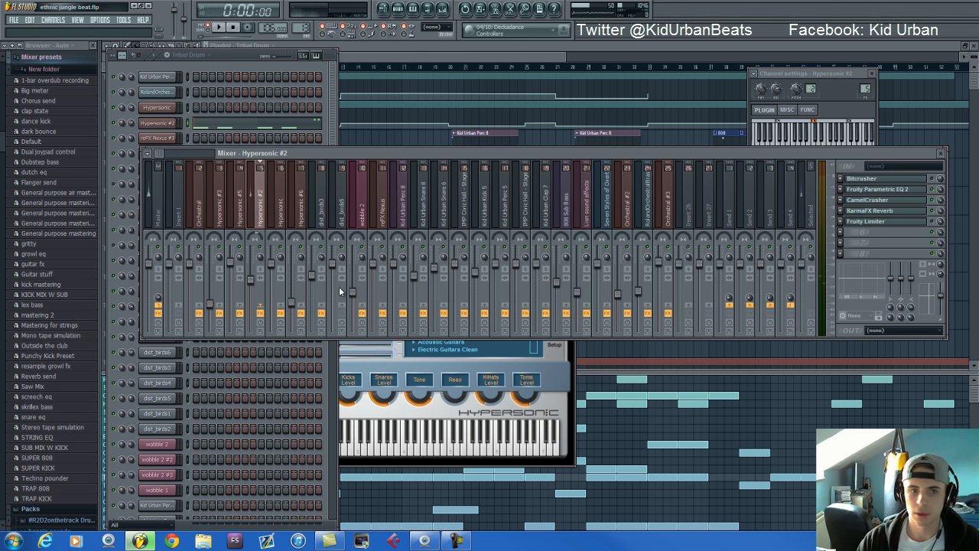
{"action": "key", "text": "space"}
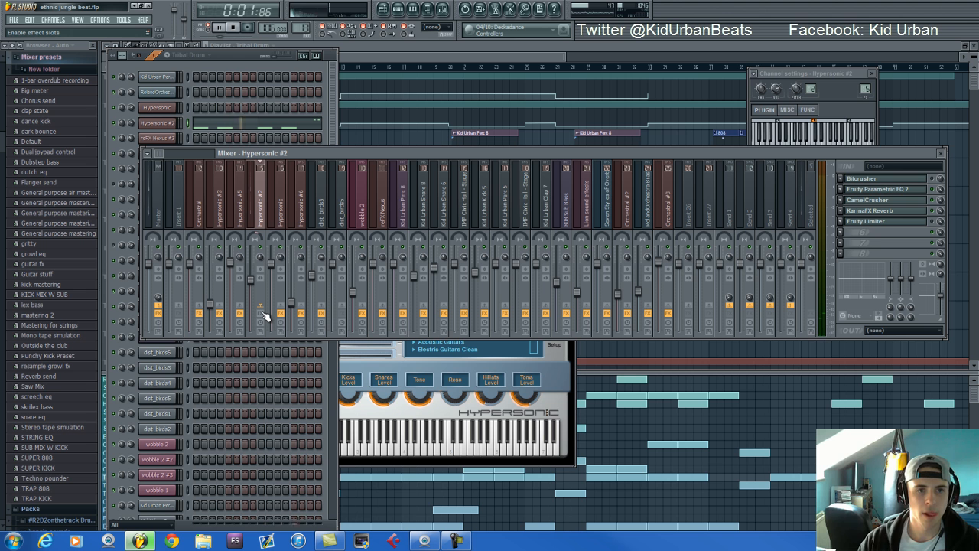
{"action": "key", "text": "space"}
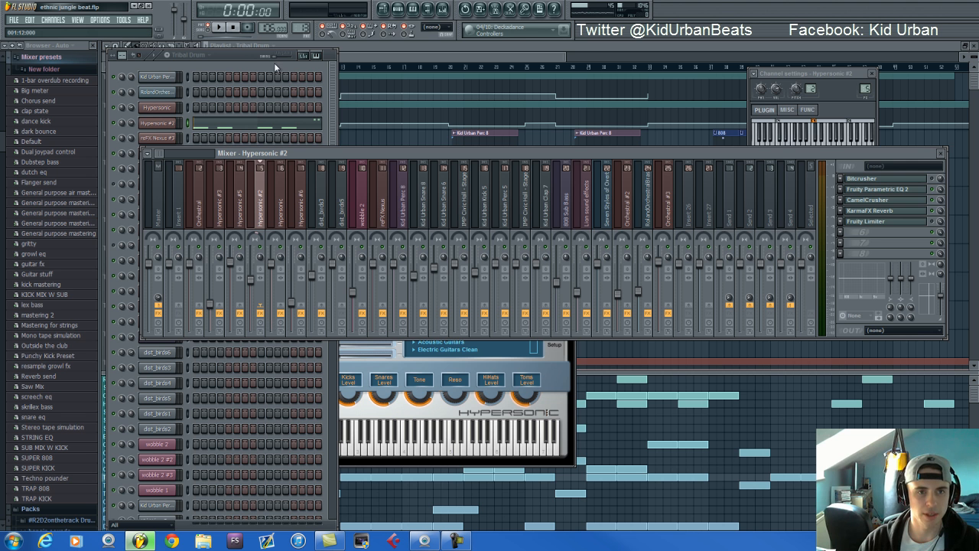
Check the loaded patches in the Hypersonic #2 and Hypersonic #4 instruments of the Tribal Drum pattern
{"action": "left_click", "coordinate": [174, 123]}
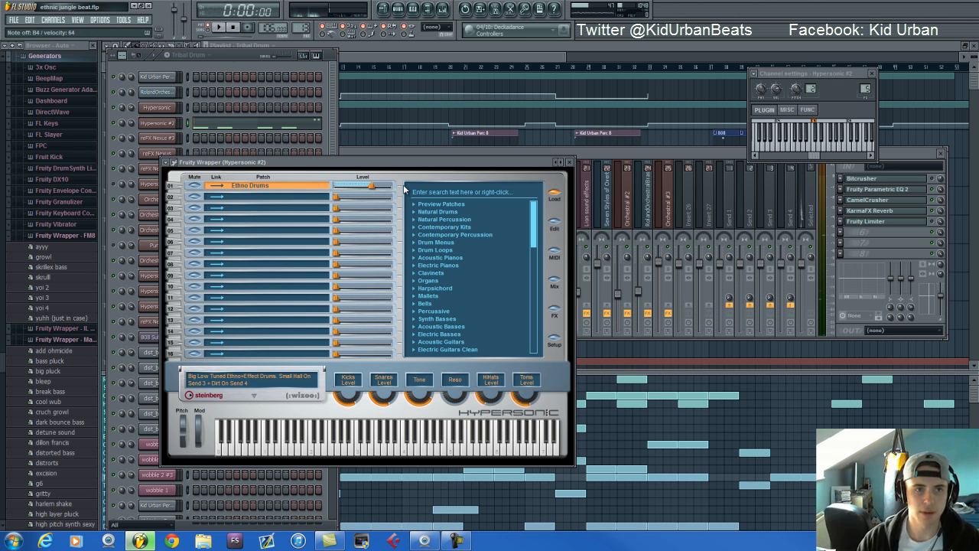
{"action": "left_click", "coordinate": [235, 59]}
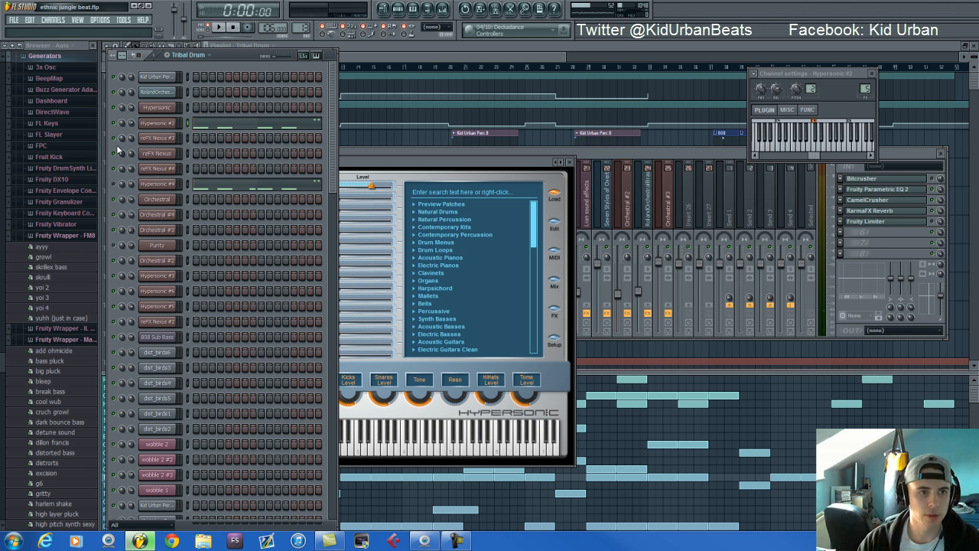
{"action": "left_click", "coordinate": [164, 184]}
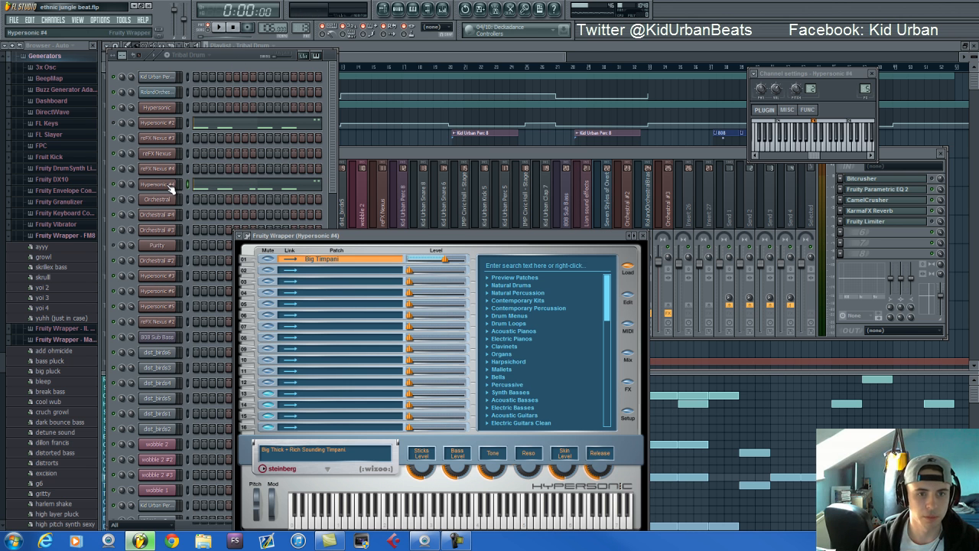
Return to the step sequencer and audition the Tribal Drum pattern twice, stopping playback each time
{"action": "left_click", "coordinate": [229, 54]}
{"action": "key", "text": "space"}
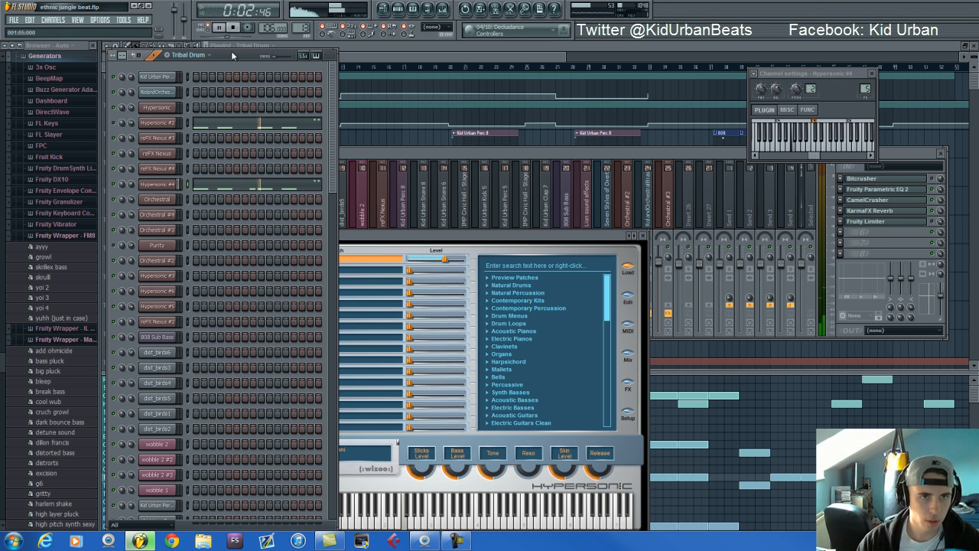
{"action": "key", "text": "space"}
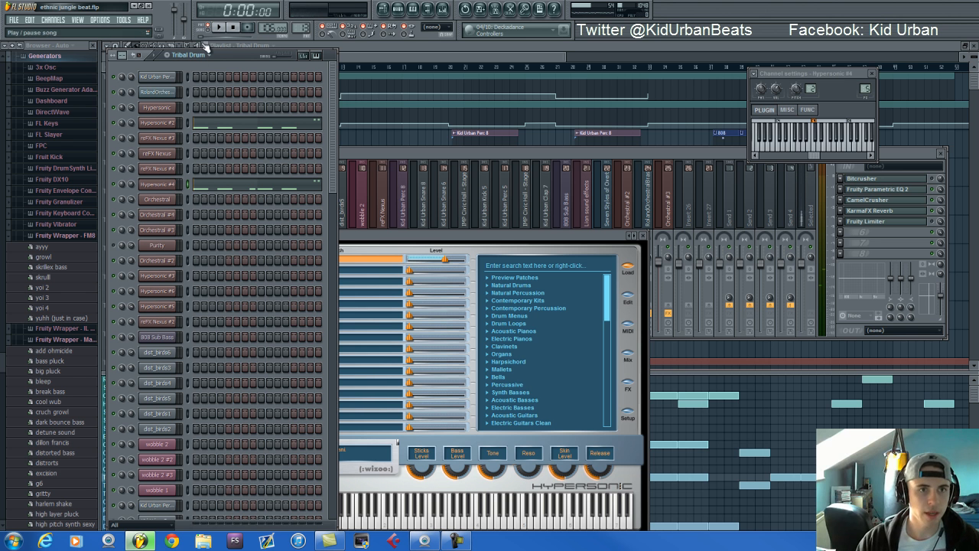
{"action": "left_click", "coordinate": [220, 28]}
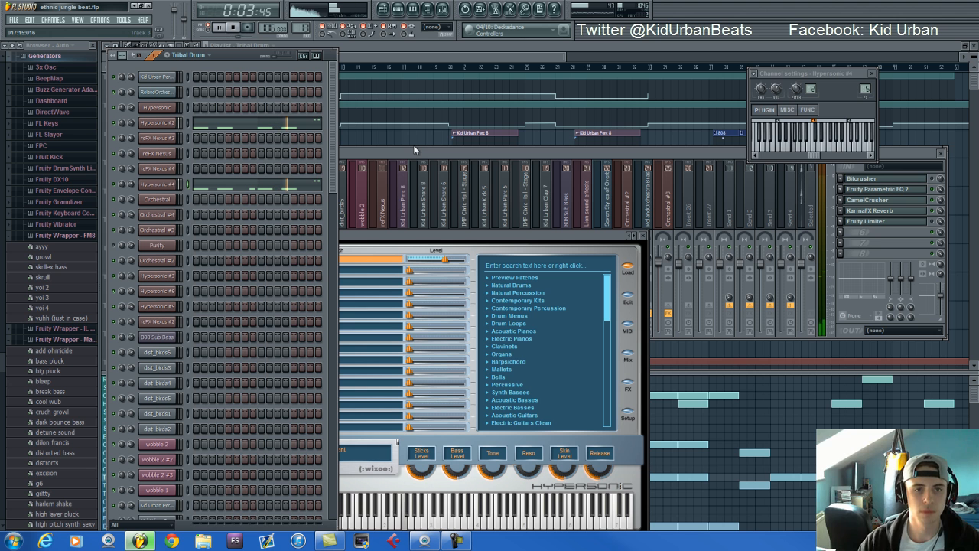
{"action": "key", "text": "space"}
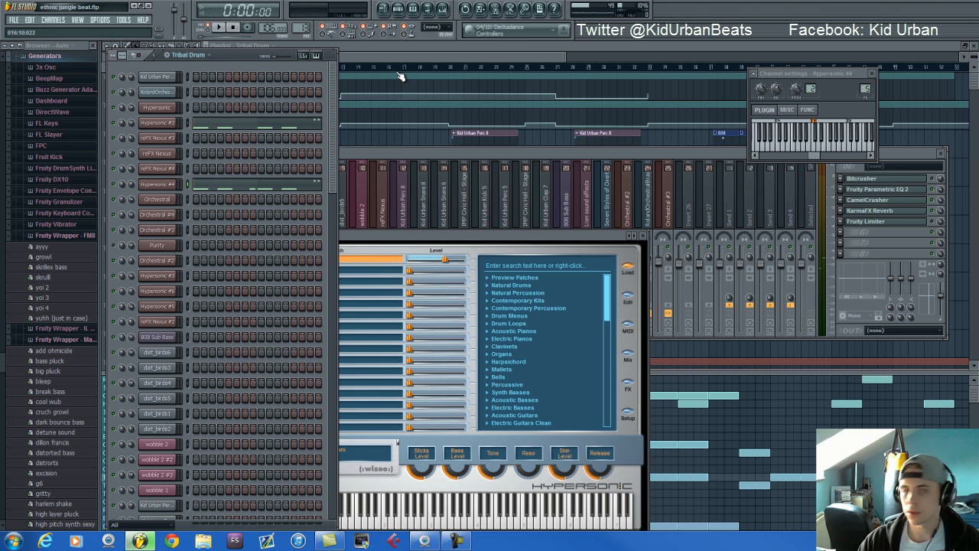
Select the Conga's #4 pattern in the playlist, show it in the step sequencer and open its Hypersonic instrument
{"action": "left_click_drag", "start_coordinate": [234, 56], "coordinate": [229, 49]}
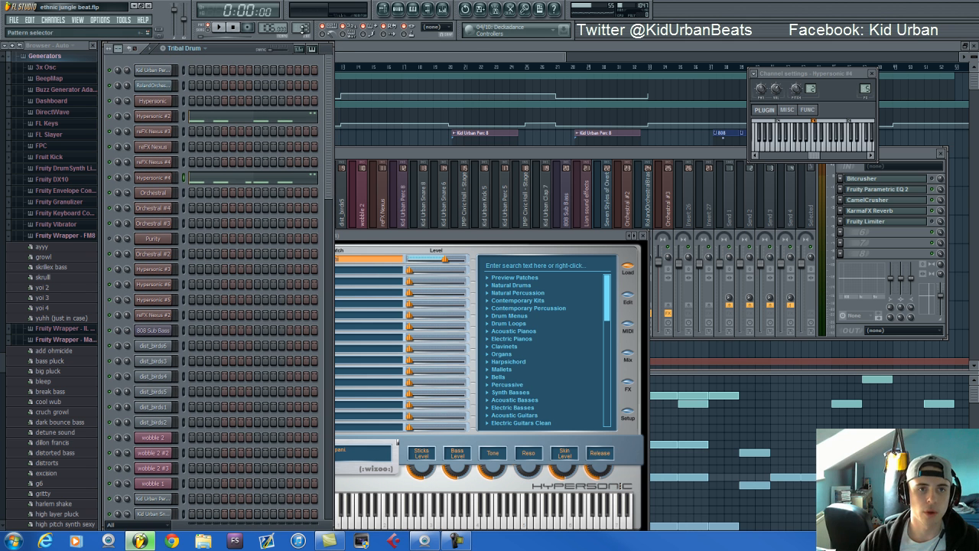
{"action": "left_click", "coordinate": [340, 54]}
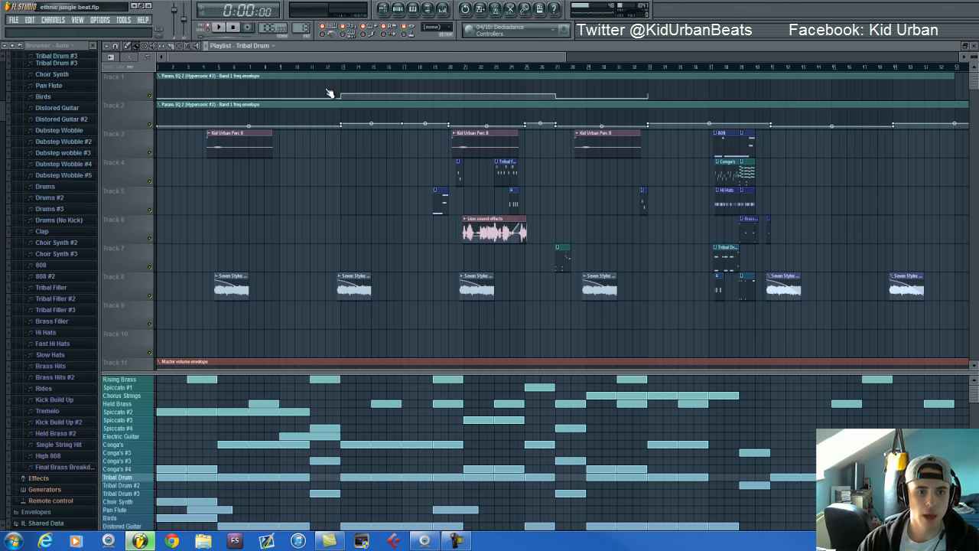
{"action": "left_click", "coordinate": [120, 472]}
{"action": "key", "text": "F6"}
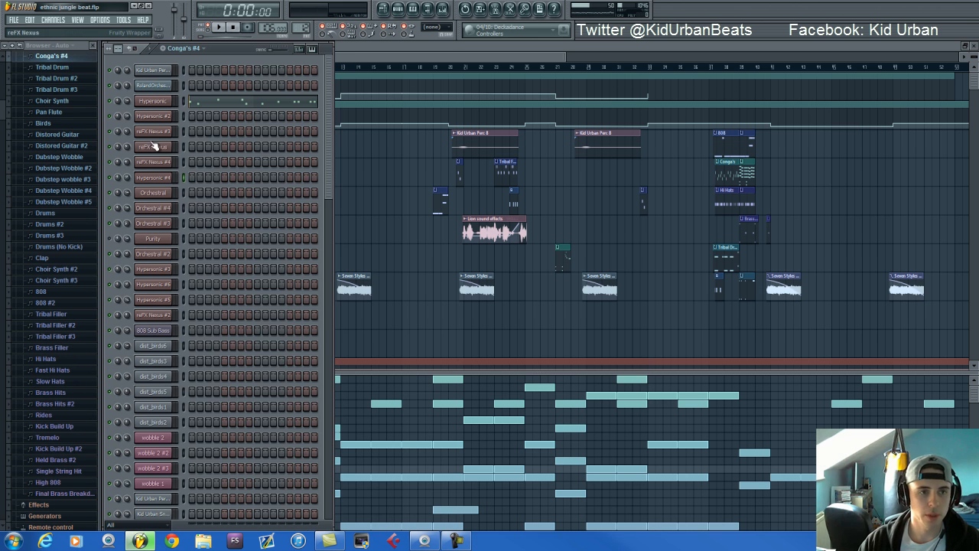
{"action": "left_click", "coordinate": [161, 102]}
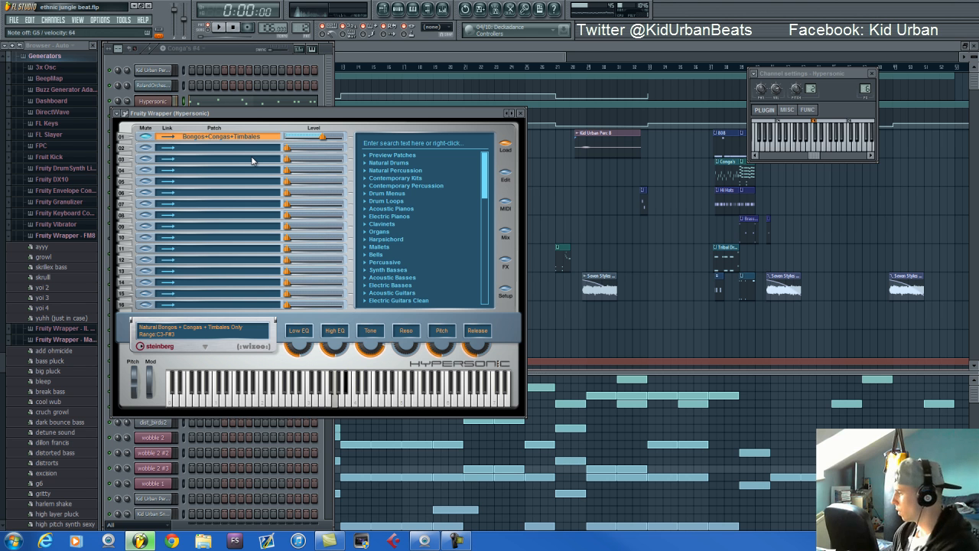
Return to the step sequencer, switch to the Conga's #3 pattern, and play and stop it
{"action": "left_click", "coordinate": [231, 45]}
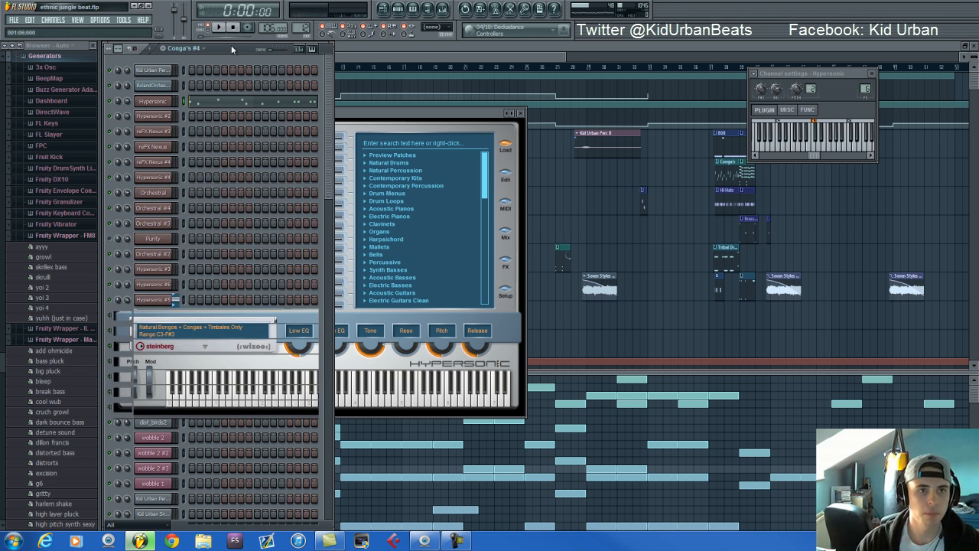
{"action": "left_click_drag", "start_coordinate": [299, 26], "coordinate": [300, 28]}
{"action": "key", "text": "space"}
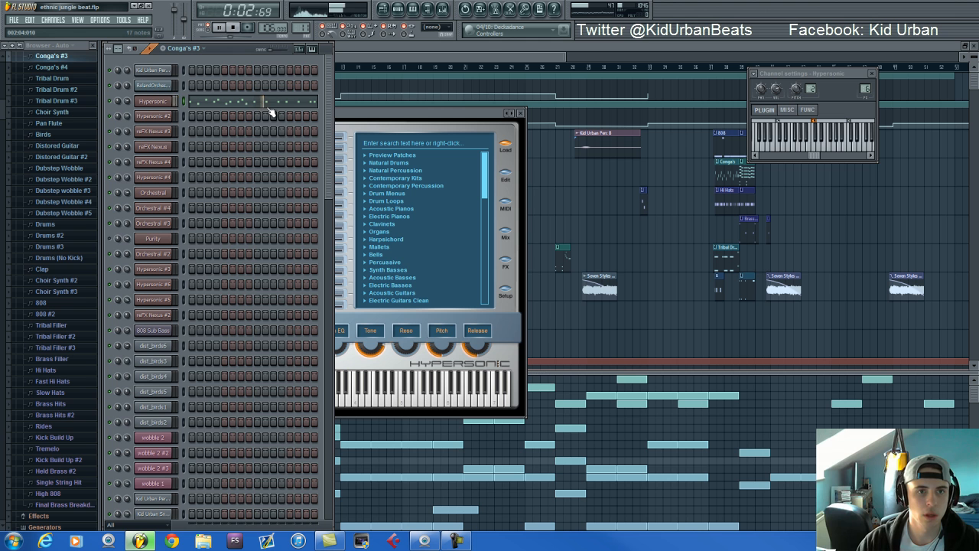
{"action": "key", "text": "space"}
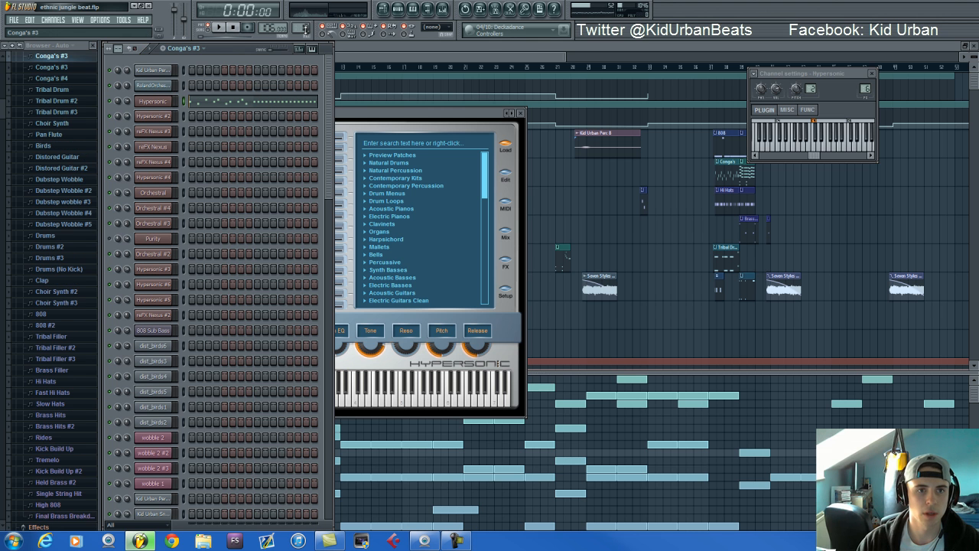
Switch to the first Conga's pattern, play and stop it, and open its Hypersonic notes in the piano roll
{"action": "key", "text": "KP_Subtract"}
{"action": "key", "text": "space"}
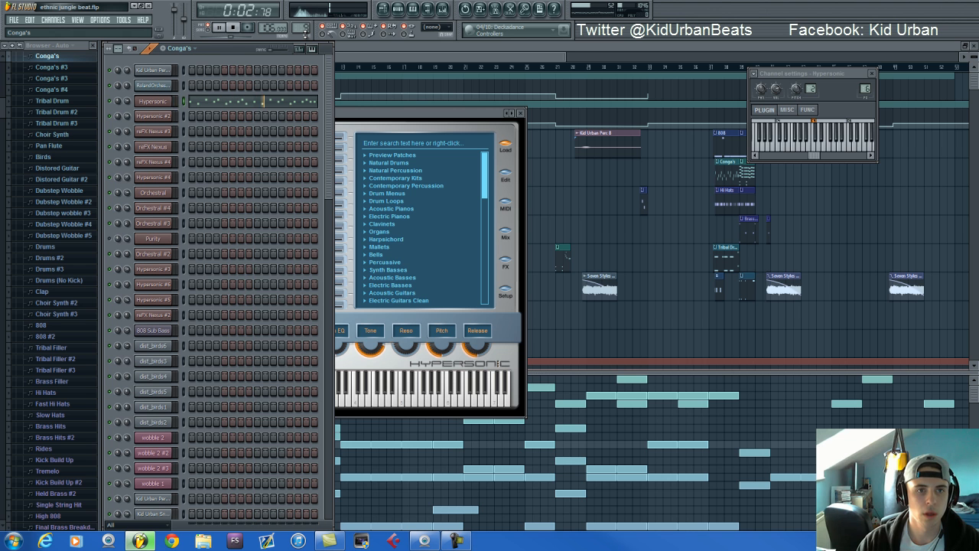
{"action": "key", "text": "space"}
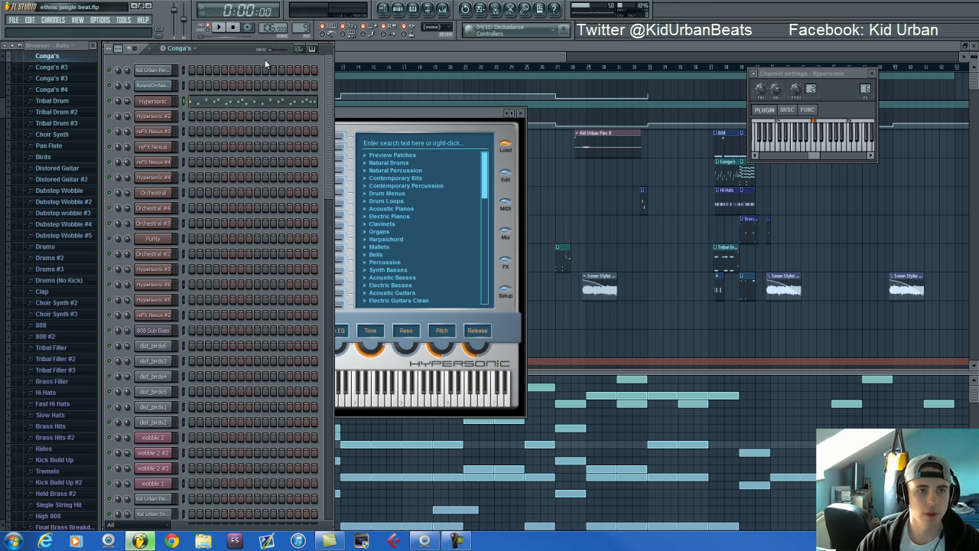
{"action": "left_click", "coordinate": [202, 102]}
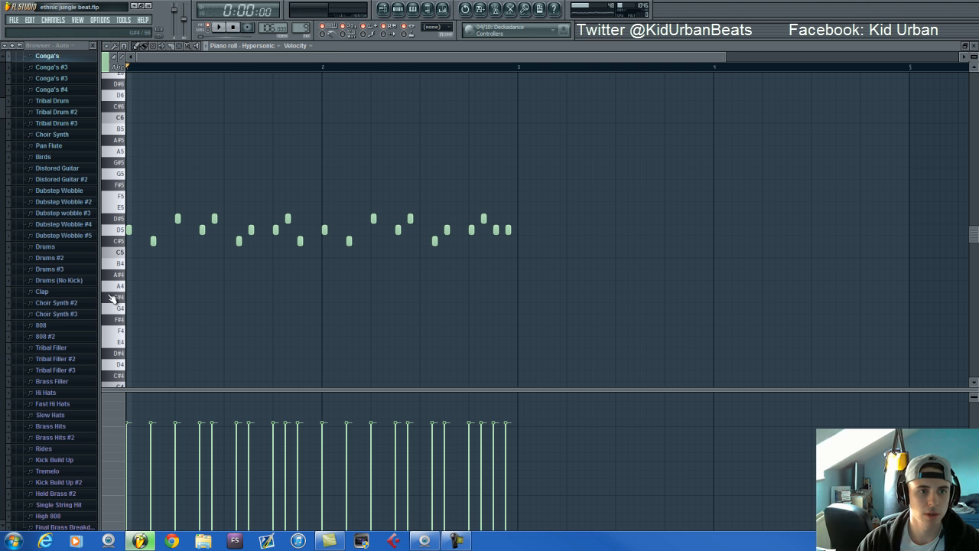
Play the Conga's pattern from its piano roll notes, return to the step sequencer and stop playback
{"action": "left_click", "coordinate": [124, 229]}
{"action": "key", "text": "space"}
{"action": "left_click", "coordinate": [399, 9]}
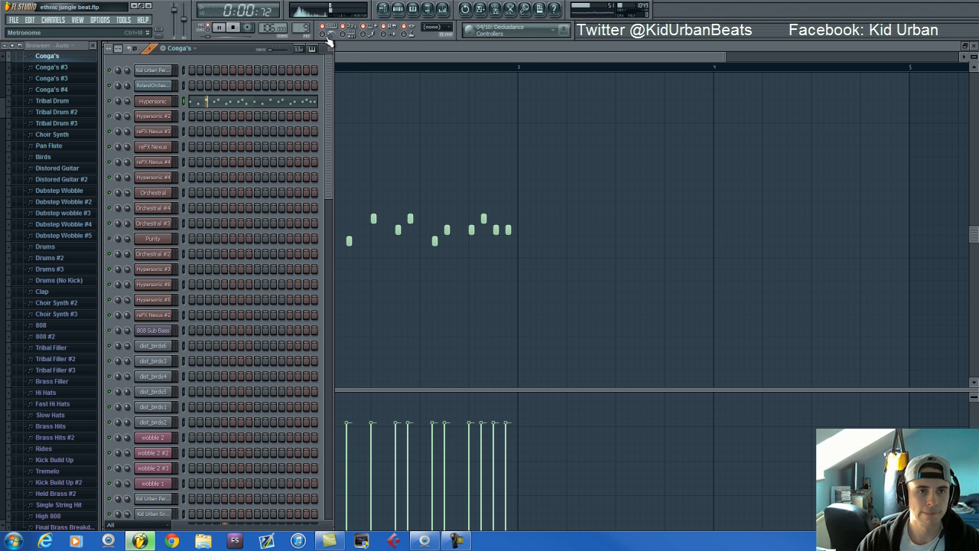
{"action": "key", "text": "space"}
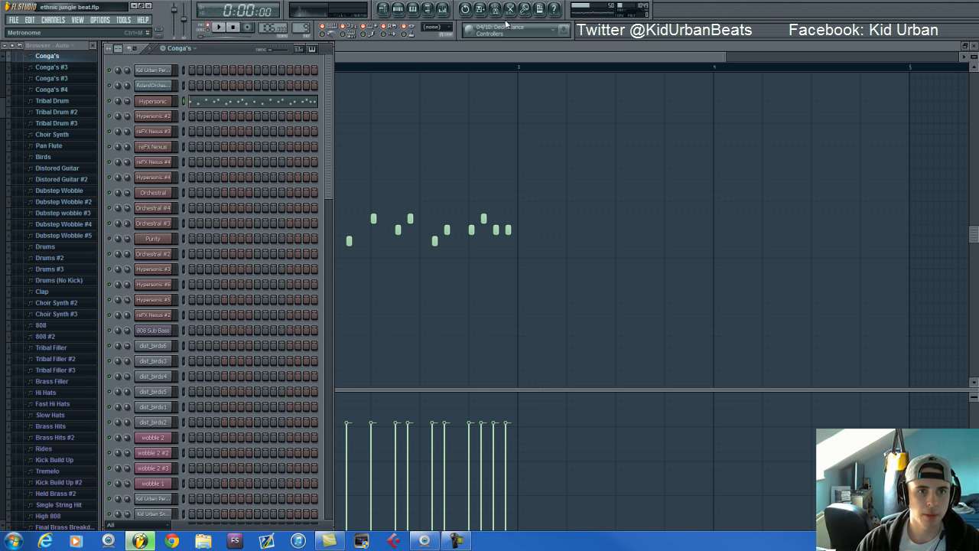
Show the mixer, view the Bitcrusher effect on the Hypersonic track and bring the mixer back to the front
{"action": "left_click", "coordinate": [442, 9]}
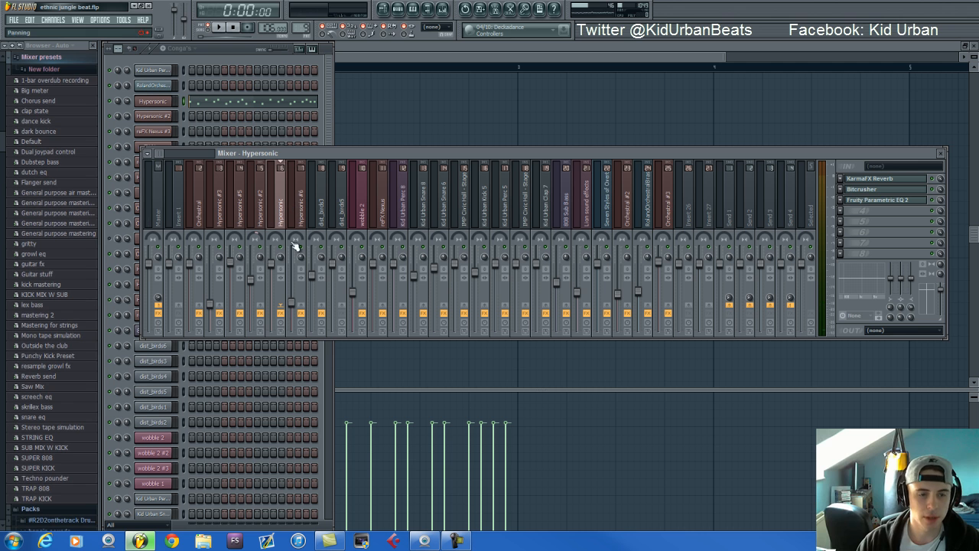
{"action": "left_click", "coordinate": [905, 191]}
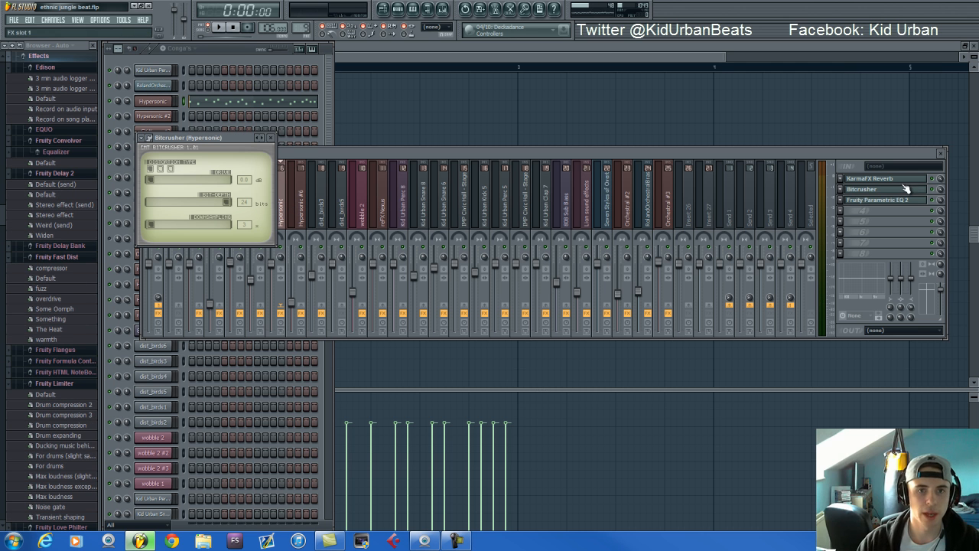
{"action": "left_click", "coordinate": [472, 154]}
{"action": "left_click", "coordinate": [857, 190]}
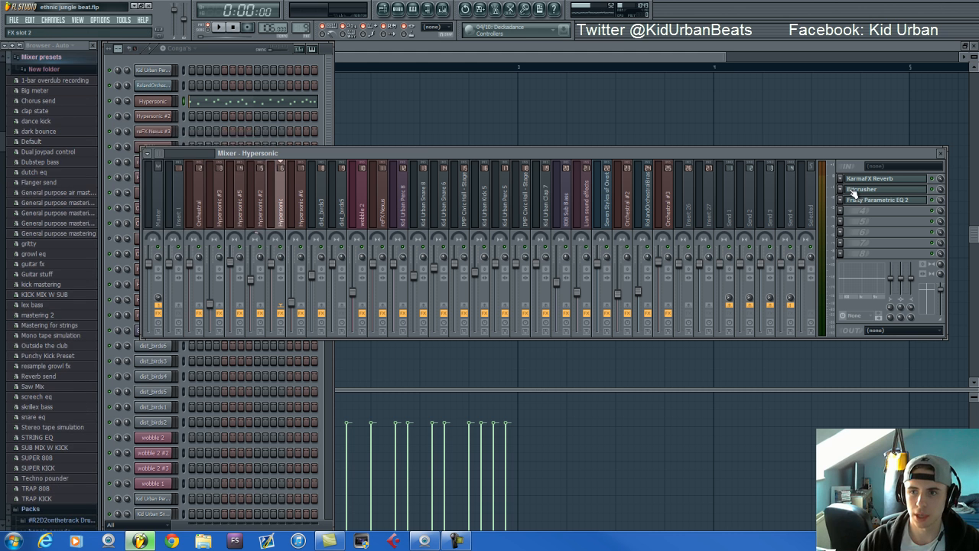
{"action": "left_click", "coordinate": [333, 159]}
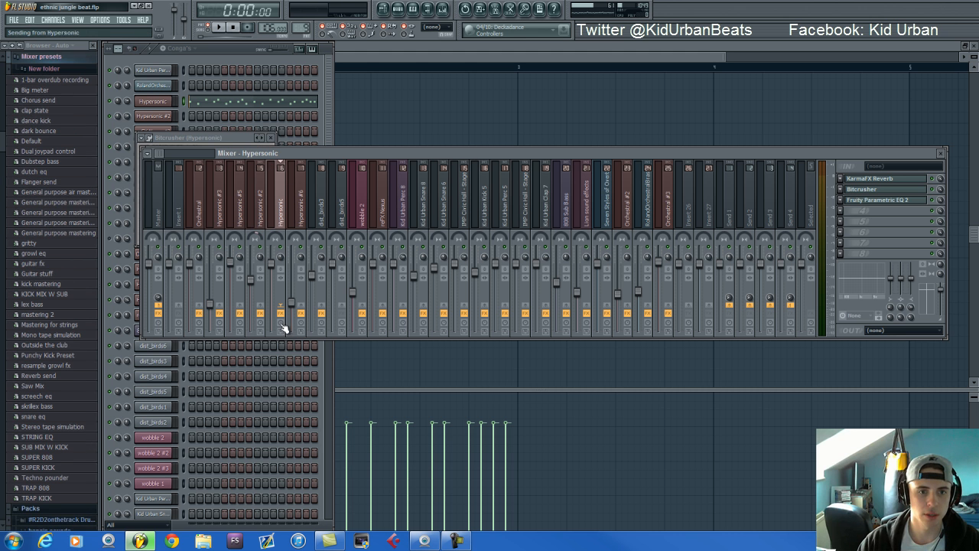
Audition the Conga's pattern while toggling the Hypersonic track's effect slots, stop playback and return to the step sequencer
{"action": "key", "text": "space"}
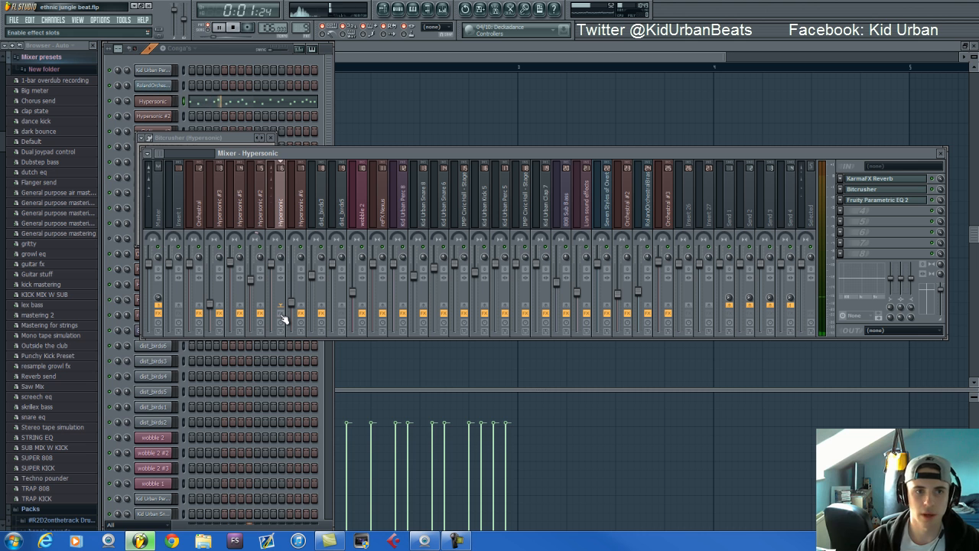
{"action": "left_click", "coordinate": [281, 315]}
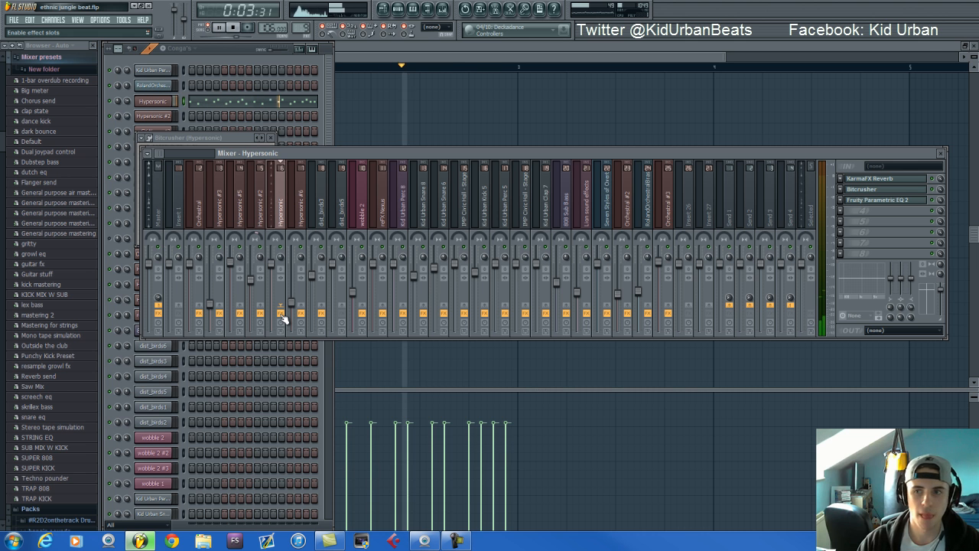
{"action": "key", "text": "space"}
{"action": "left_click", "coordinate": [238, 53]}
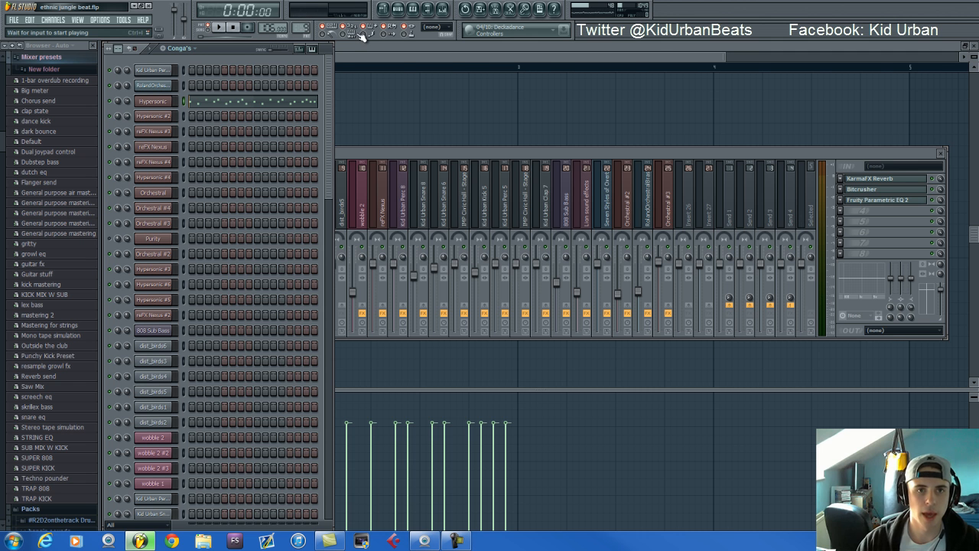
Select the Spiccato #2 pattern in the playlist, show it in the step sequencer and open its Orchestral instrument beside it
{"action": "left_click", "coordinate": [382, 9]}
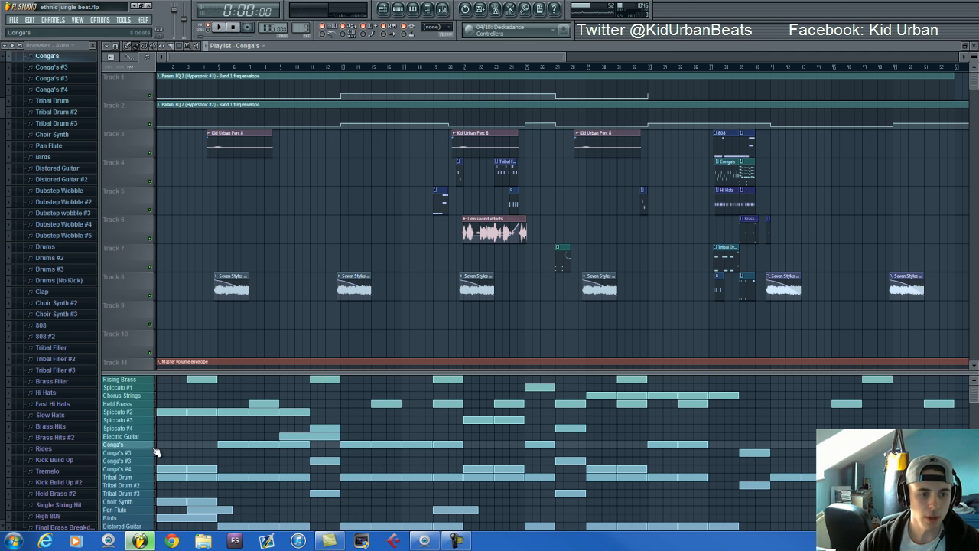
{"action": "left_click", "coordinate": [148, 411]}
{"action": "left_click", "coordinate": [394, 11]}
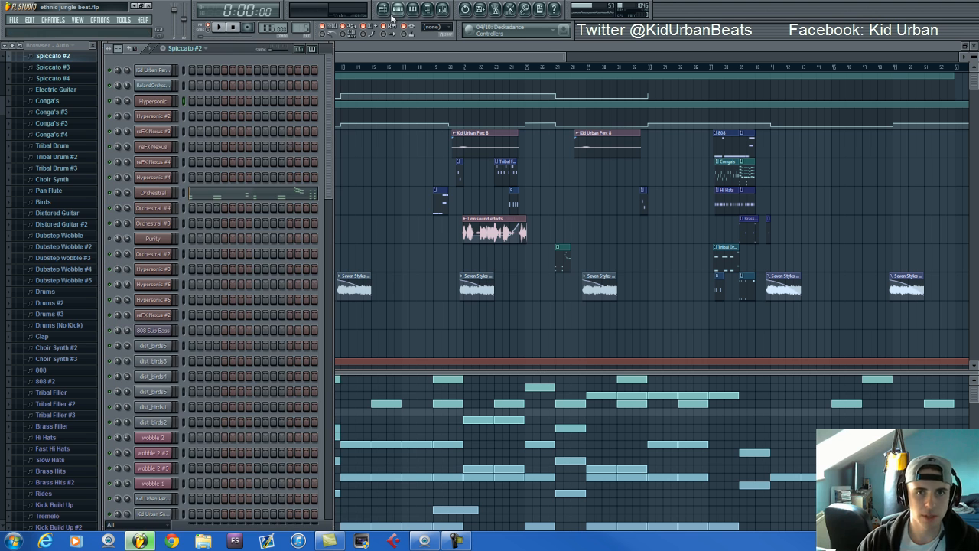
{"action": "left_click", "coordinate": [156, 192]}
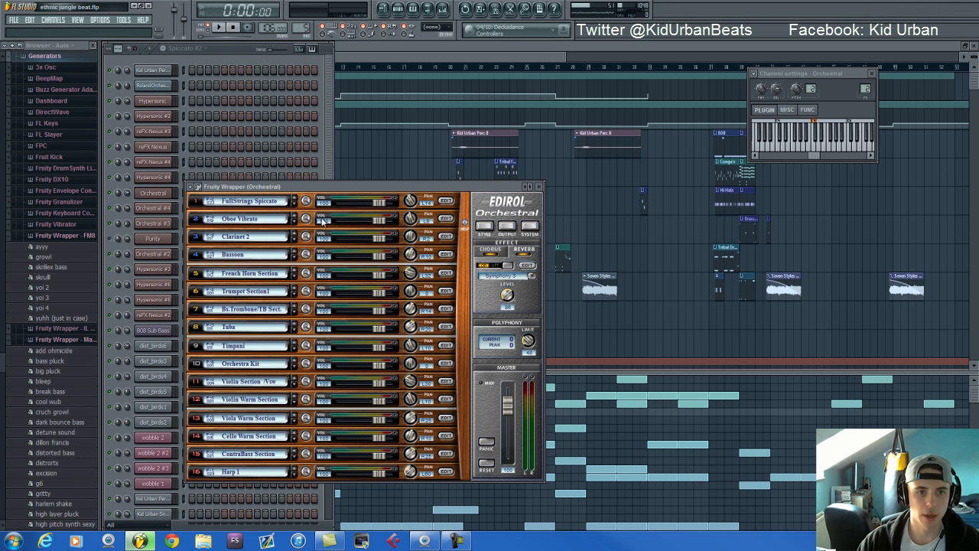
{"action": "left_click_drag", "start_coordinate": [325, 186], "coordinate": [476, 77]}
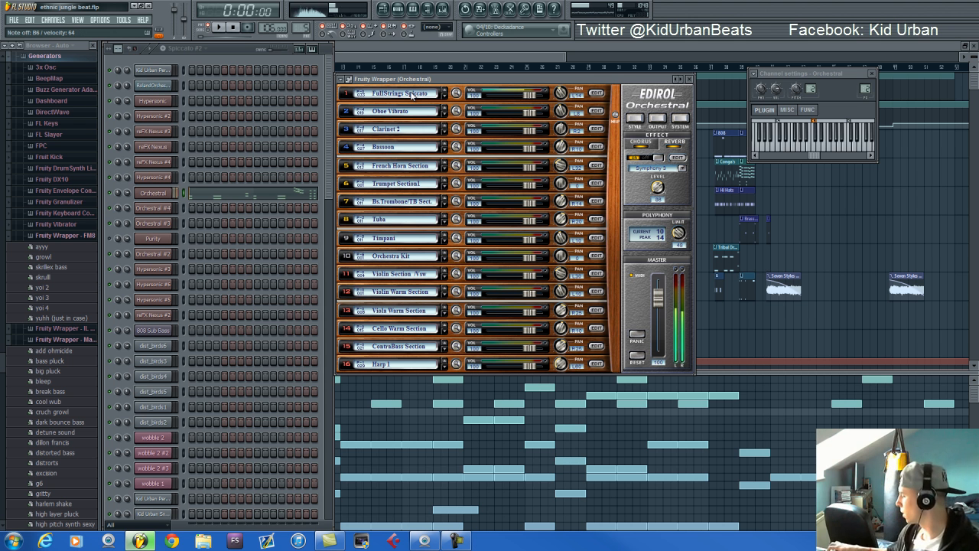
Open the Spiccato #2 Orchestral notes in the piano roll, and play and stop the pattern
{"action": "left_click", "coordinate": [283, 197]}
{"action": "key", "text": "space"}
{"action": "scroll", "coordinate": [337, 207], "scroll_direction": "down", "scroll_amount": 5}
{"action": "scroll", "coordinate": [337, 207], "scroll_direction": "up", "scroll_amount": 5}
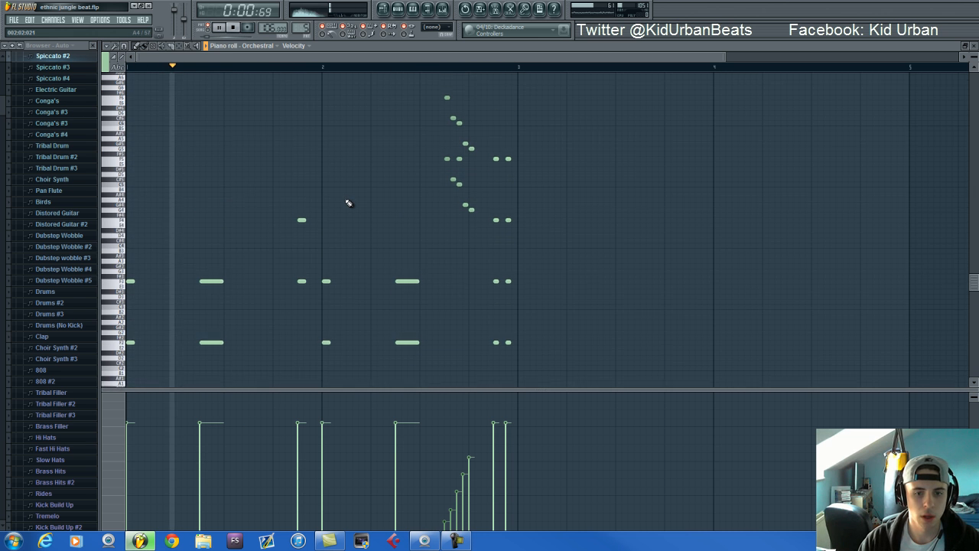
{"action": "key", "text": "space"}
Switch the step sequencer to the Rising Brass pattern, open its reFX Nexus instrument and audition a few notes
{"action": "left_click", "coordinate": [400, 10]}
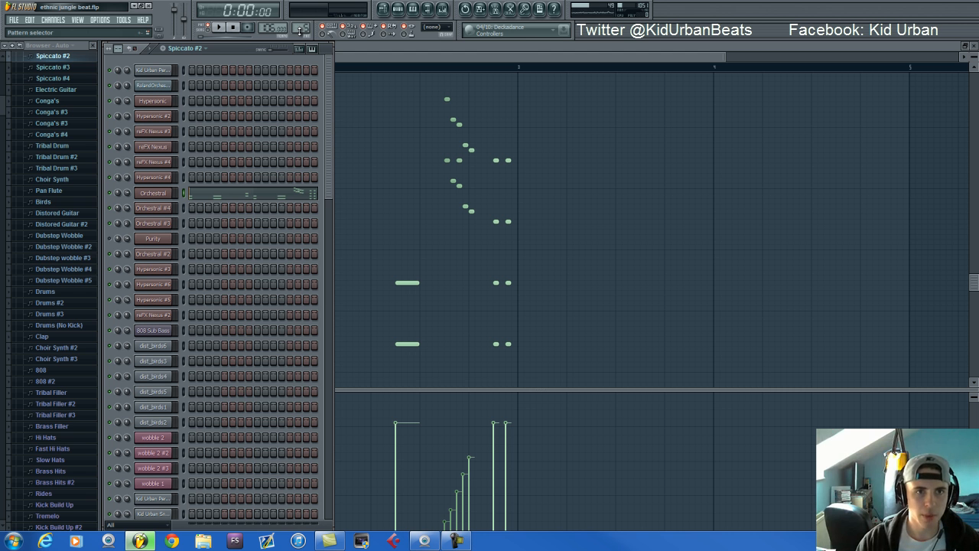
{"action": "left_click_drag", "start_coordinate": [301, 29], "coordinate": [305, 62]}
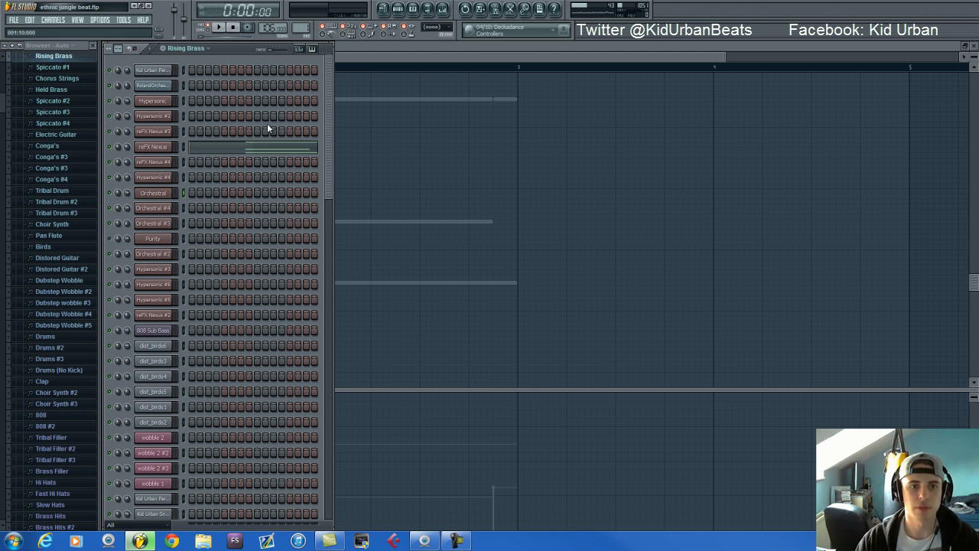
{"action": "left_click", "coordinate": [153, 148]}
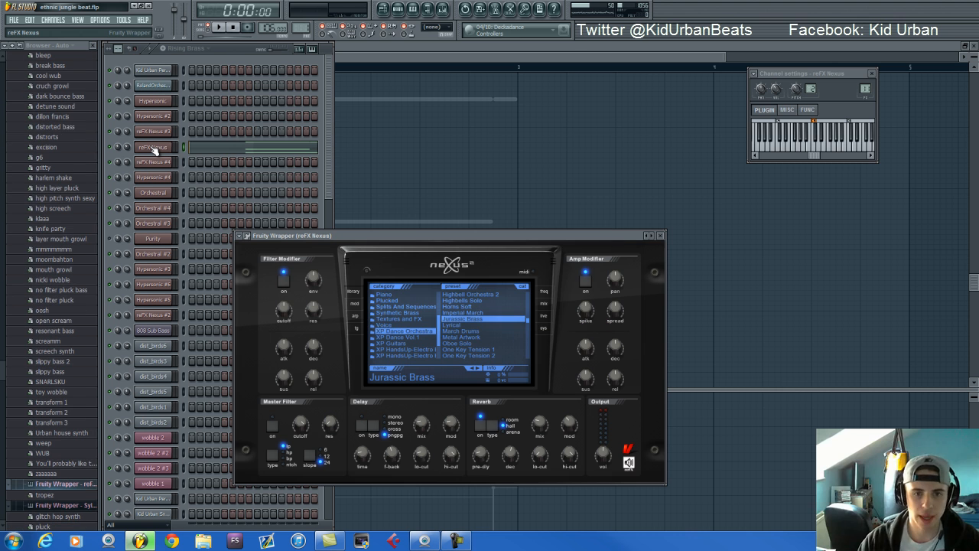
{"action": "key", "text": "x"}
{"action": "key", "text": "b"}
{"action": "key", "text": "v"}
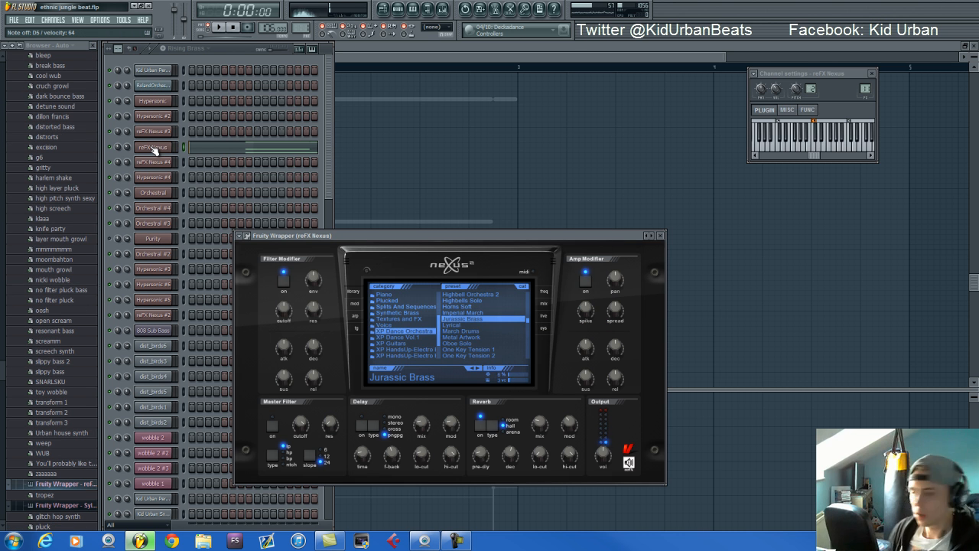
Open the Rising Brass reFX Nexus notes in the piano roll, and play and stop the pattern
{"action": "left_click", "coordinate": [262, 151]}
{"action": "key", "text": "space"}
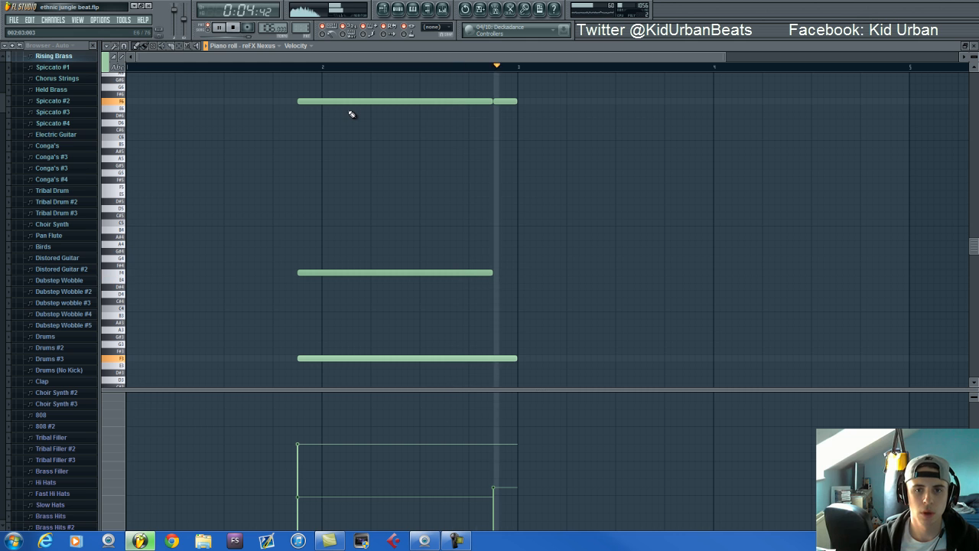
{"action": "key", "text": "space"}
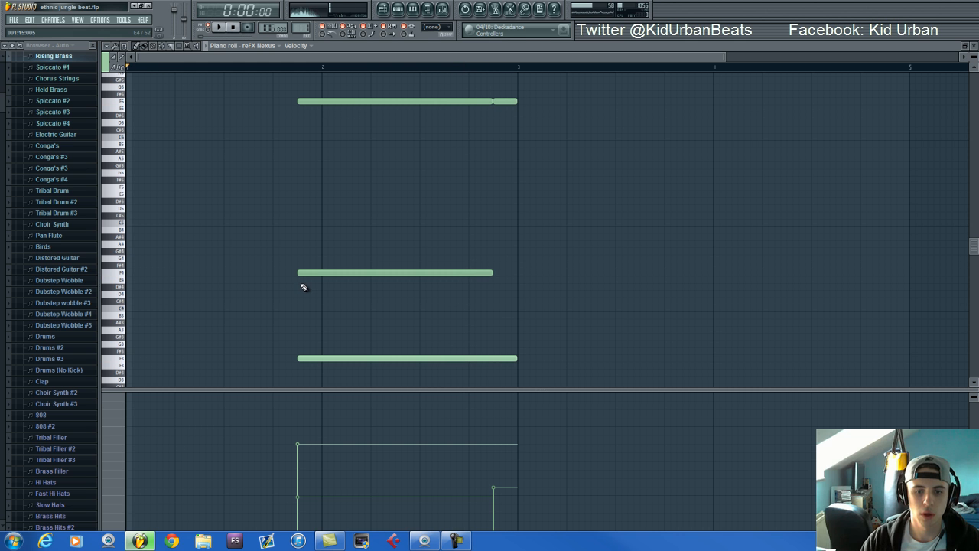
Display the reFX Nexus channel pitch automation, audition it with the pattern, and display the channel volume automation
{"action": "left_click", "coordinate": [114, 478]}
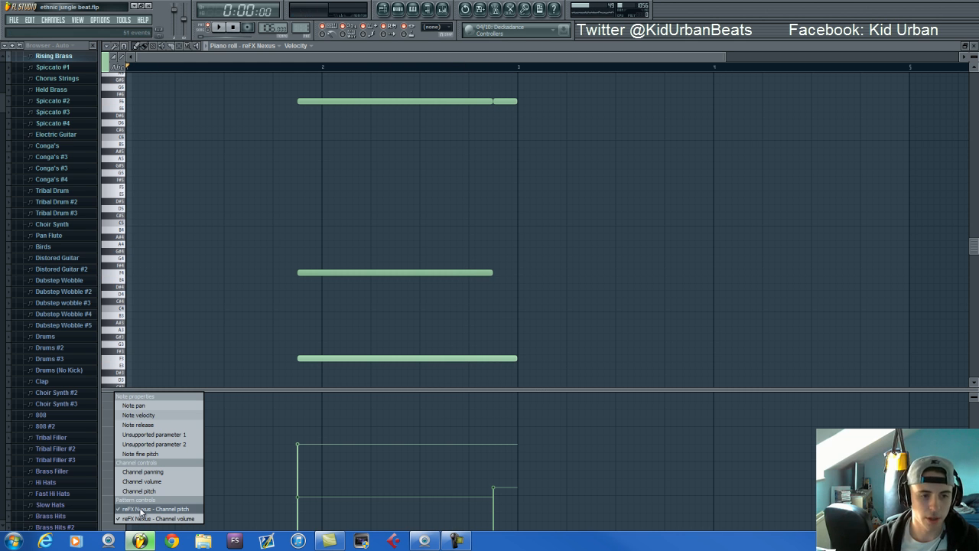
{"action": "left_click", "coordinate": [141, 509]}
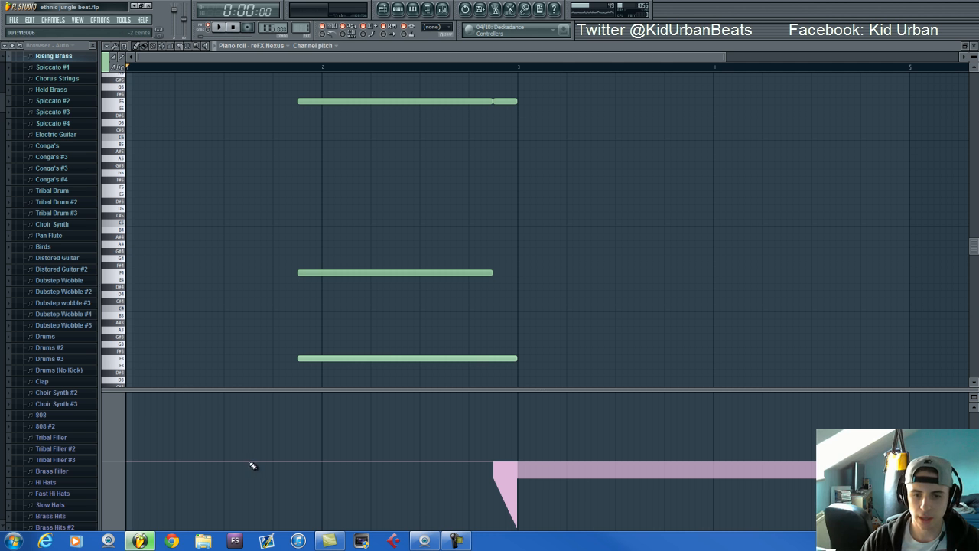
{"action": "key", "text": "space"}
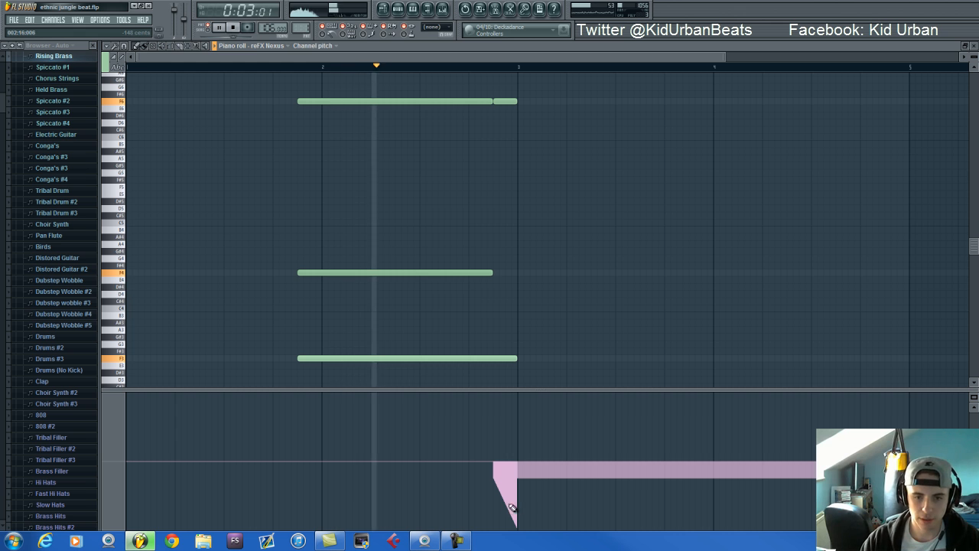
{"action": "key", "text": "space"}
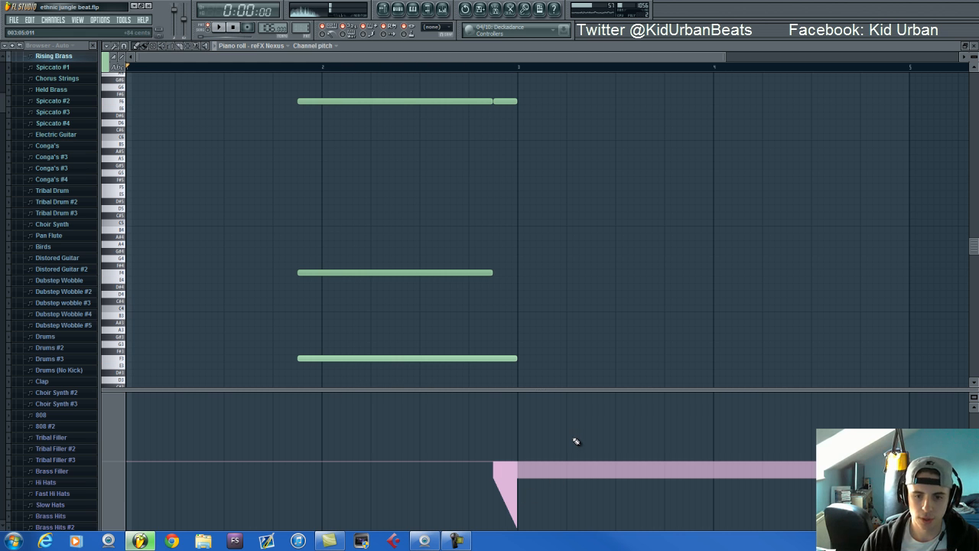
{"action": "left_click", "coordinate": [120, 446]}
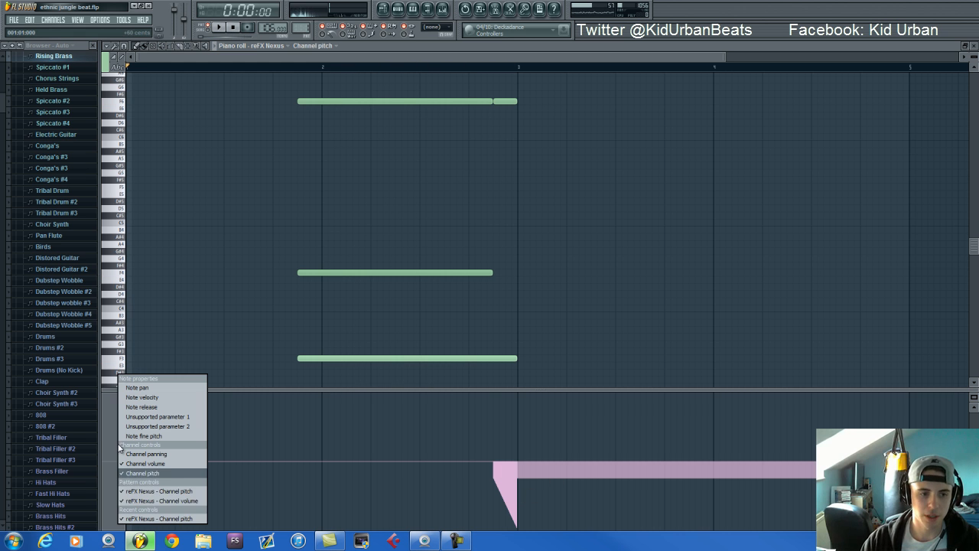
{"action": "left_click", "coordinate": [160, 501]}
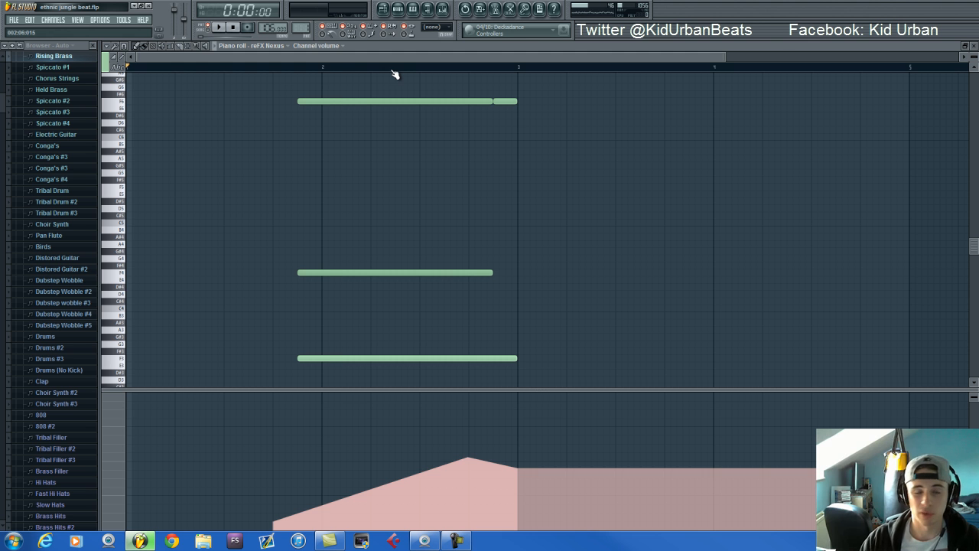
Return to the step sequencer, switch to the Spiccato #1 pattern, and play and stop it
{"action": "left_click", "coordinate": [398, 8]}
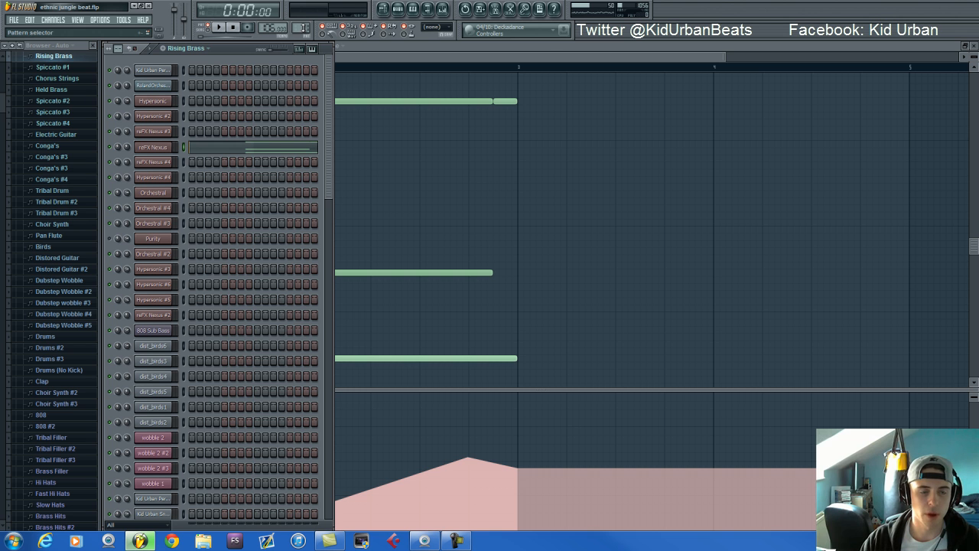
{"action": "scroll", "coordinate": [303, 28], "scroll_direction": "up", "scroll_amount": 1}
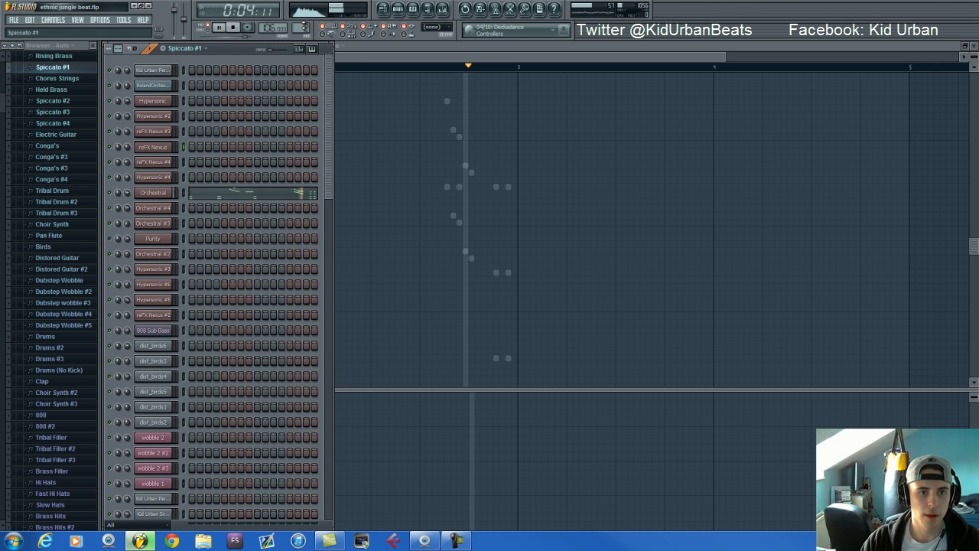
{"action": "key", "text": "space"}
Switch to the Chorus Strings pattern, open its Orchestral instrument, and play the pattern while showing its notes in the piano roll
{"action": "left_click_drag", "start_coordinate": [306, 27], "coordinate": [304, 23]}
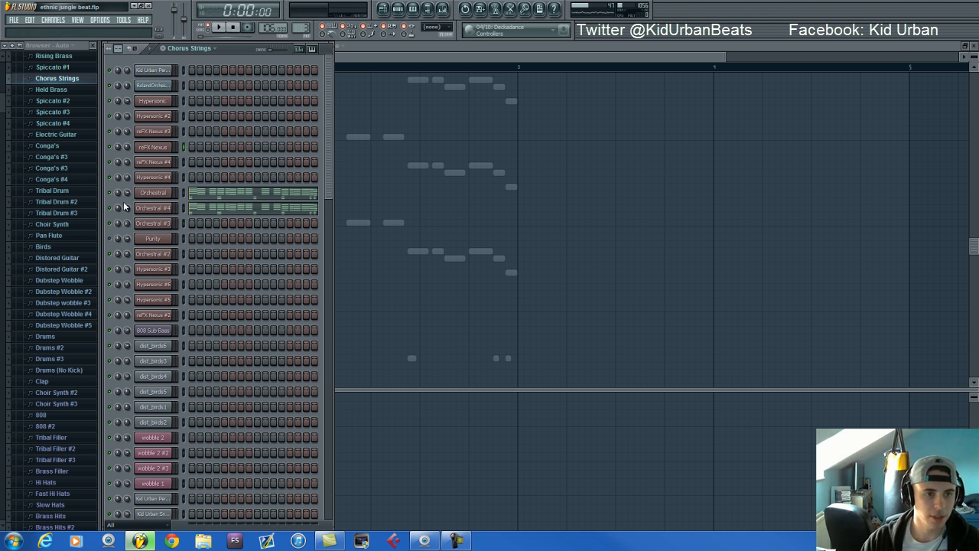
{"action": "left_click", "coordinate": [167, 193]}
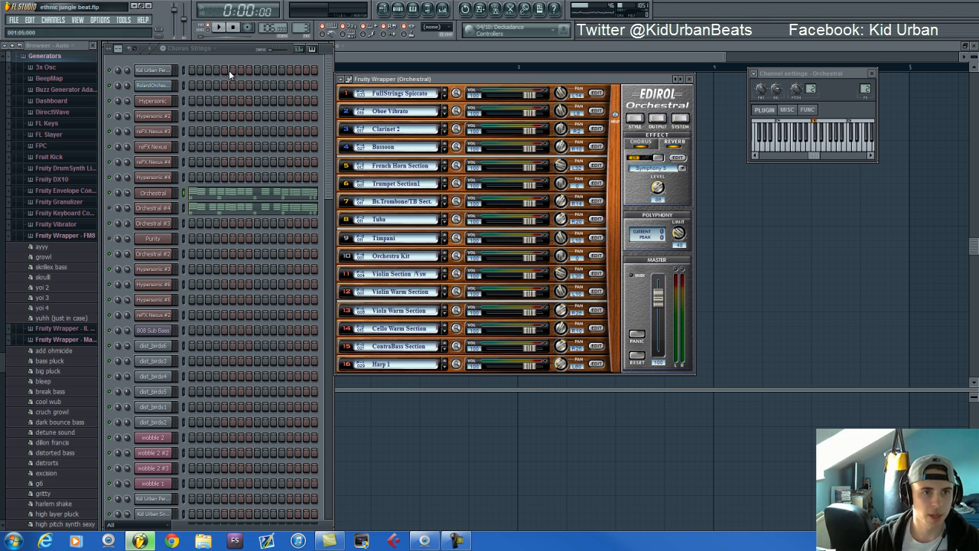
{"action": "key", "text": "space"}
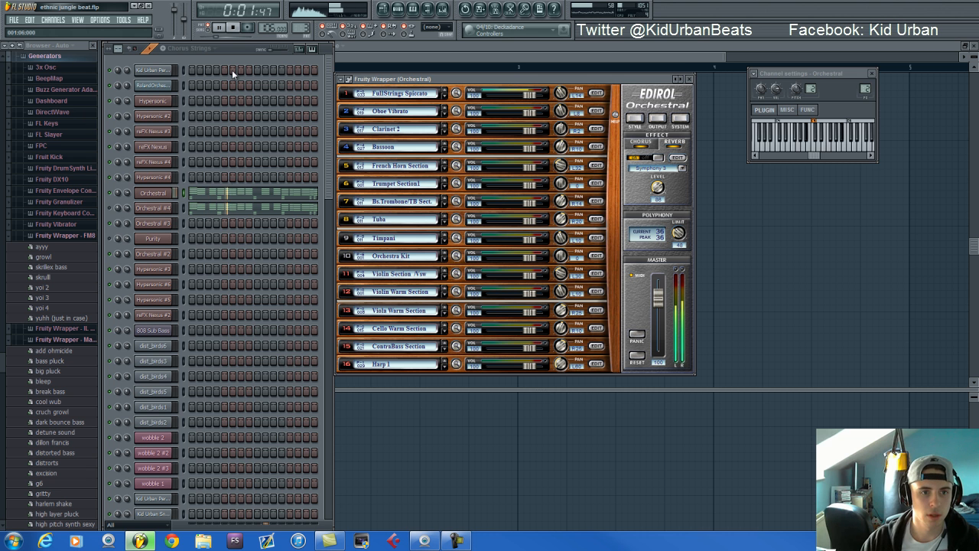
{"action": "left_click", "coordinate": [243, 194]}
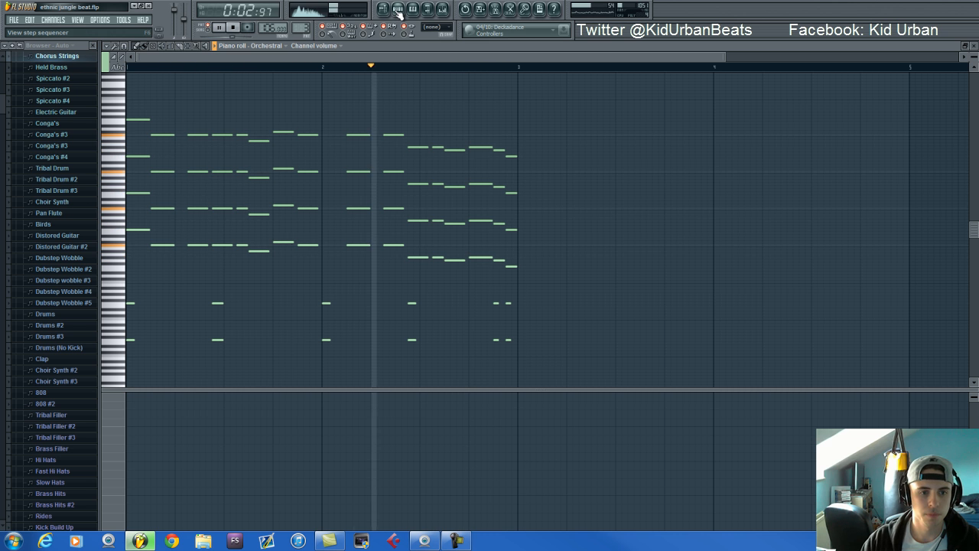
Return to the step sequencer, view the Orchestral #4 instrument of Chorus Strings and bring the sequencer back in front
{"action": "left_click", "coordinate": [398, 9]}
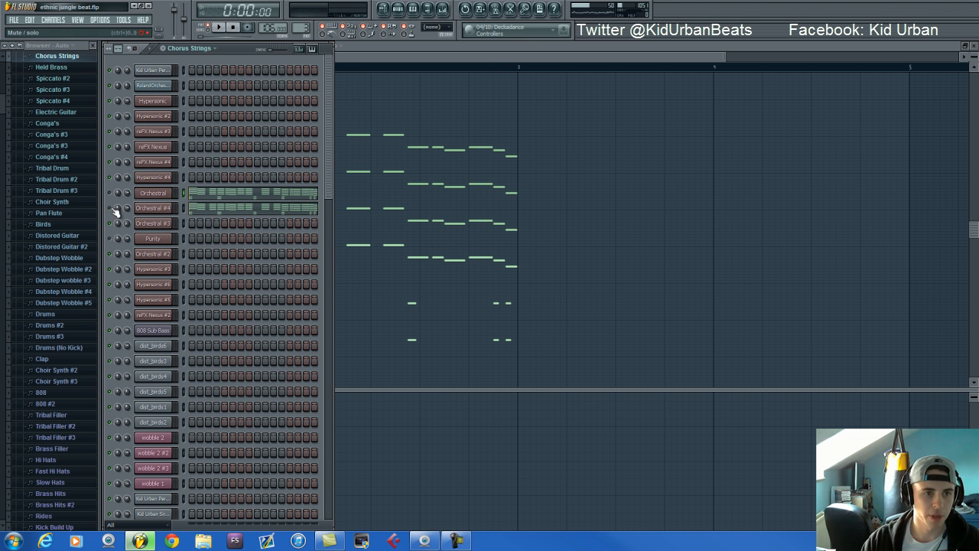
{"action": "left_click", "coordinate": [163, 210]}
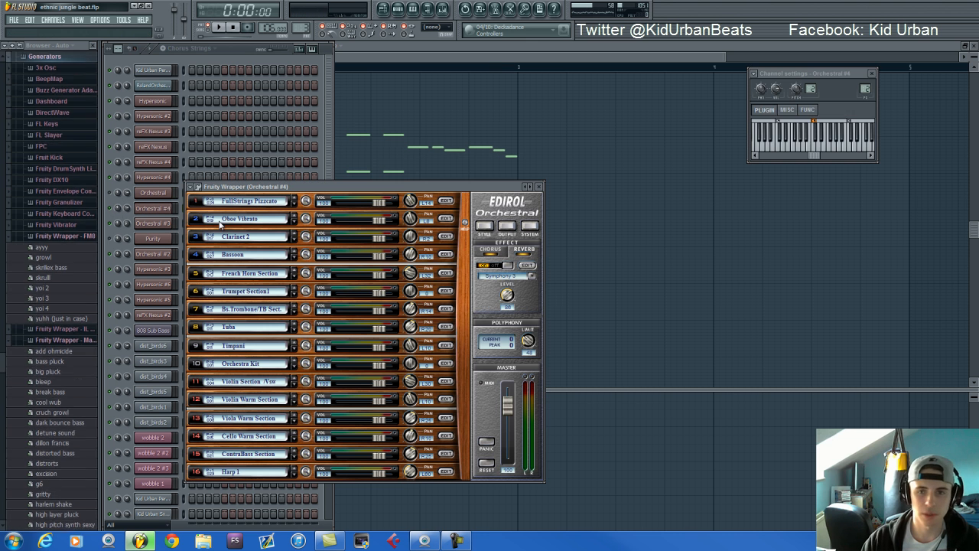
{"action": "left_click", "coordinate": [237, 53]}
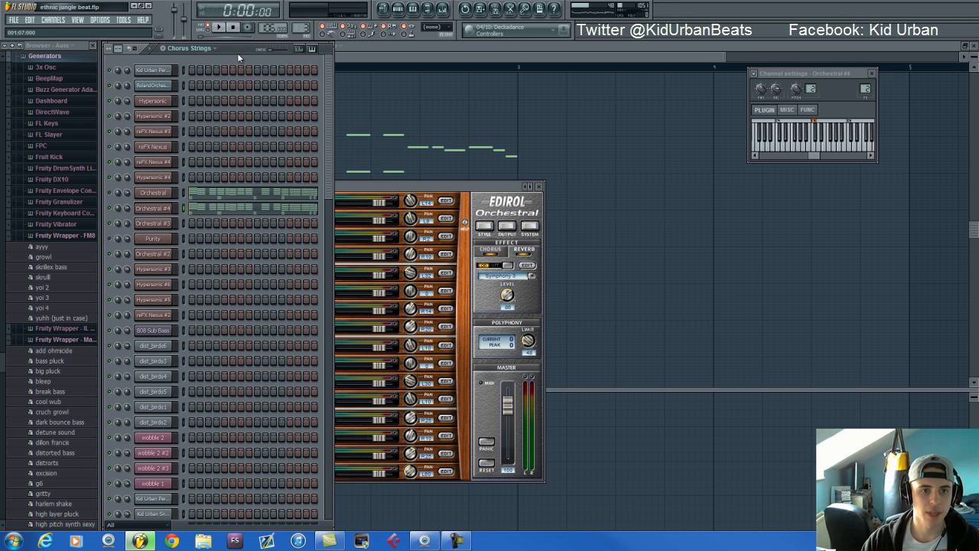
Play and stop the Chorus Strings pattern, and show the Fruity Parametric EQ 2 on the Orchestral mixer track
{"action": "key", "text": "space"}
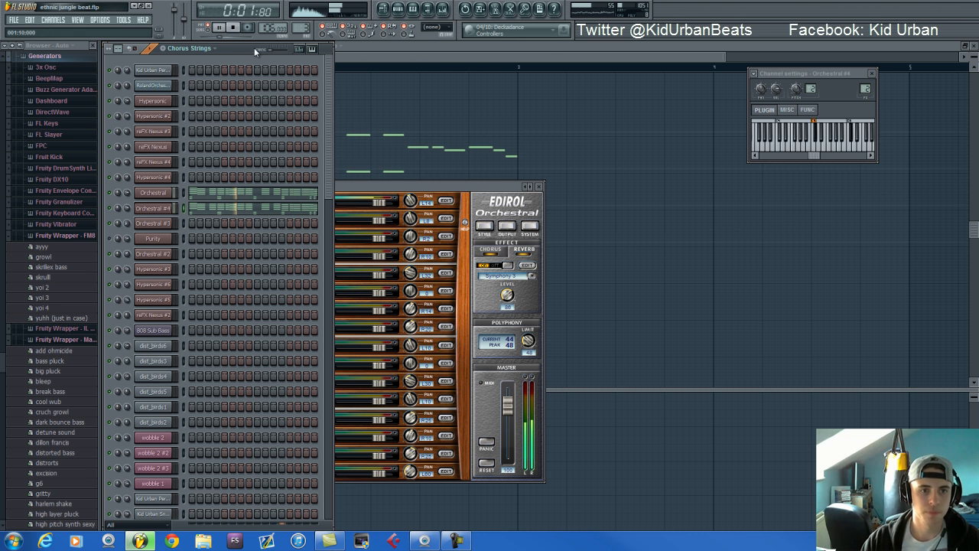
{"action": "key", "text": "space"}
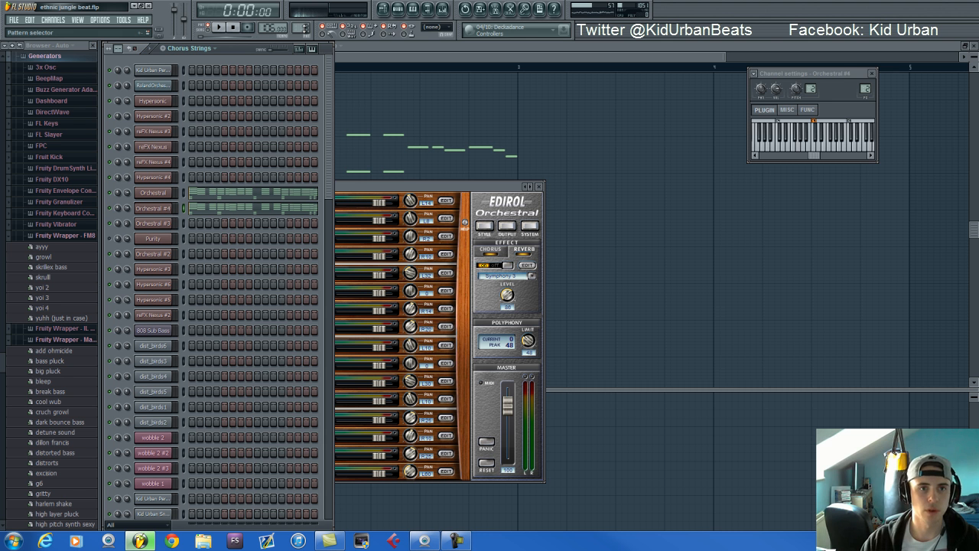
{"action": "left_click", "coordinate": [442, 17]}
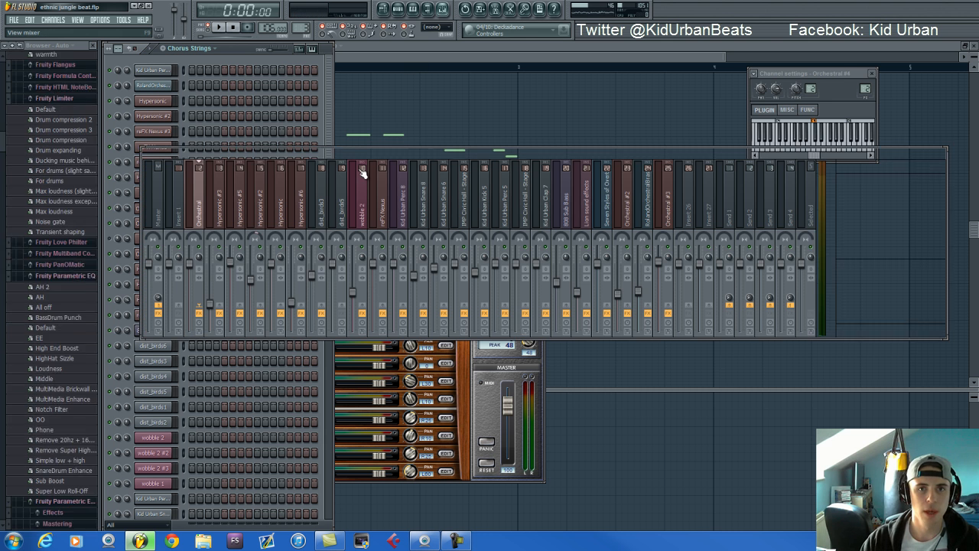
{"action": "left_click", "coordinate": [242, 47]}
{"action": "left_click", "coordinate": [156, 192]}
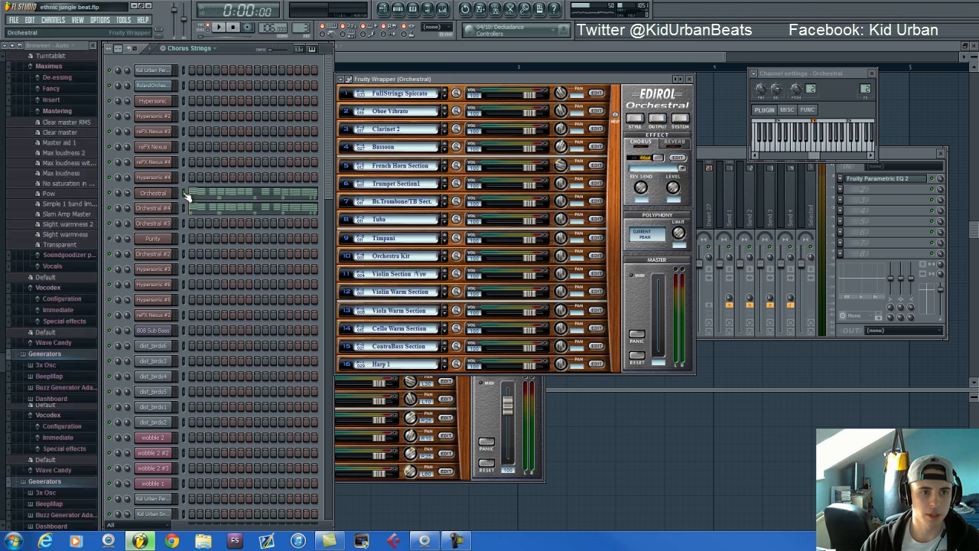
{"action": "left_click", "coordinate": [722, 152]}
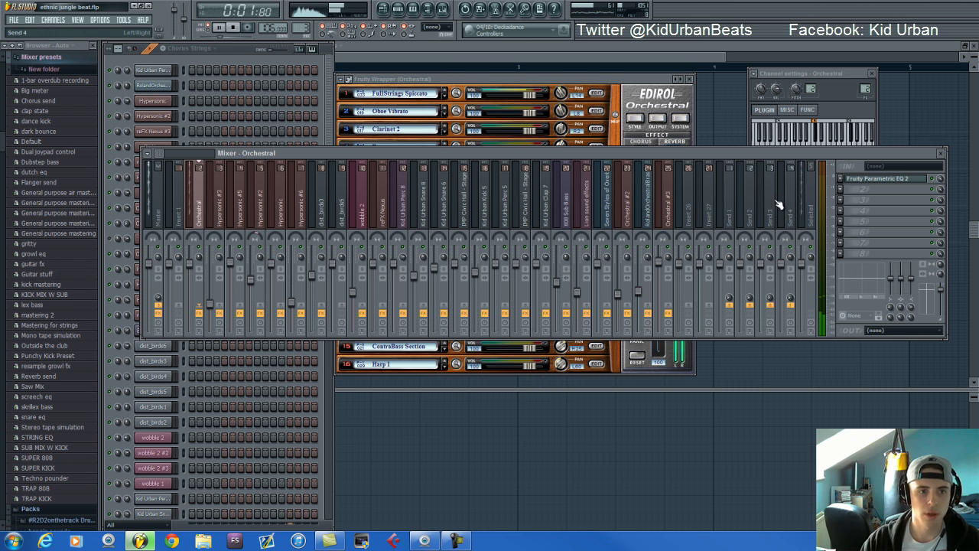
{"action": "left_click", "coordinate": [891, 179]}
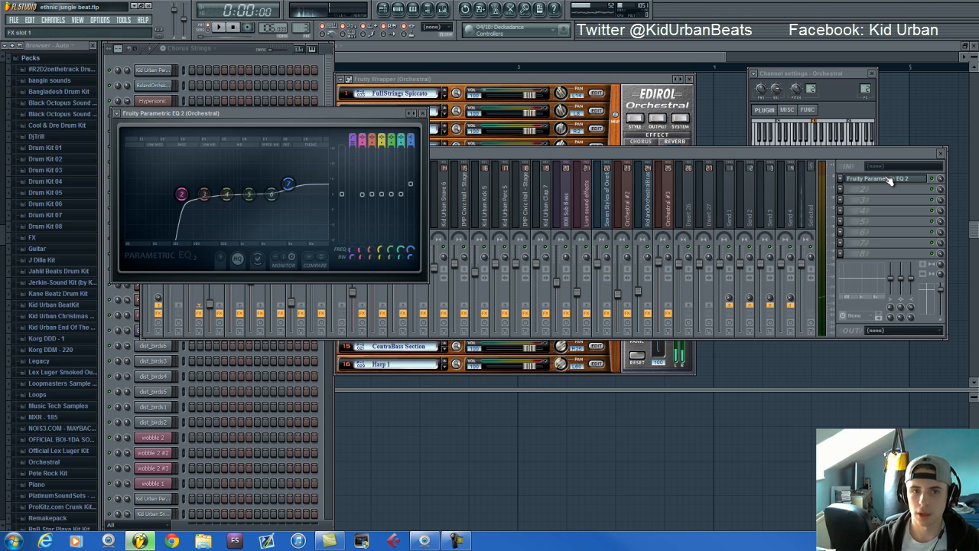
Switch to the Held Brass pattern, show the RolandOrchestralBrass notes in the piano roll, and sound the F4 and F3 keys
{"action": "left_click", "coordinate": [235, 48]}
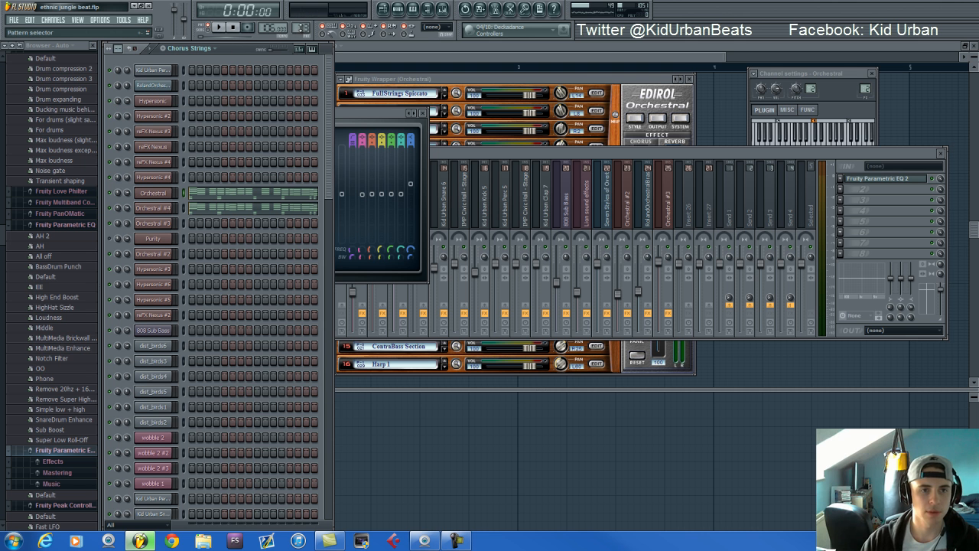
{"action": "left_click_drag", "start_coordinate": [304, 25], "coordinate": [285, 34]}
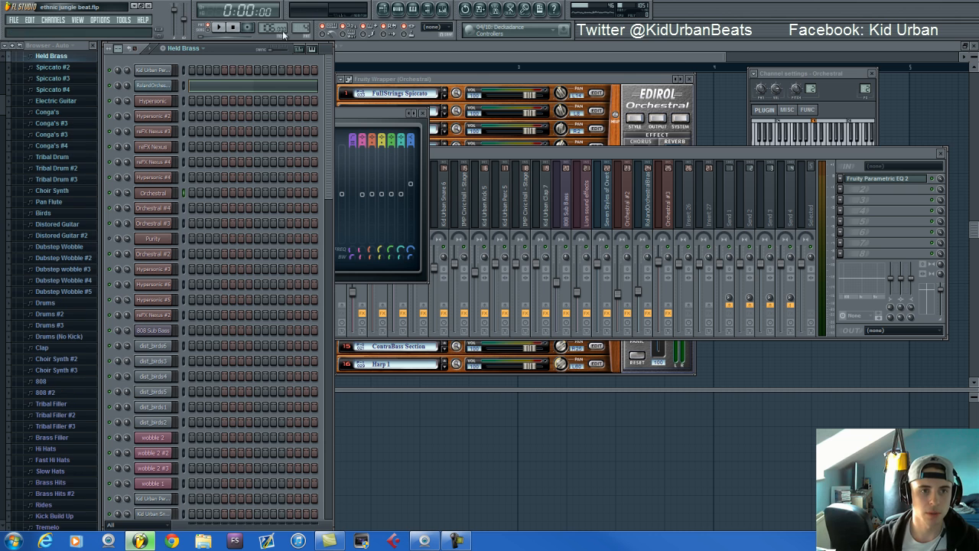
{"action": "left_click", "coordinate": [228, 88]}
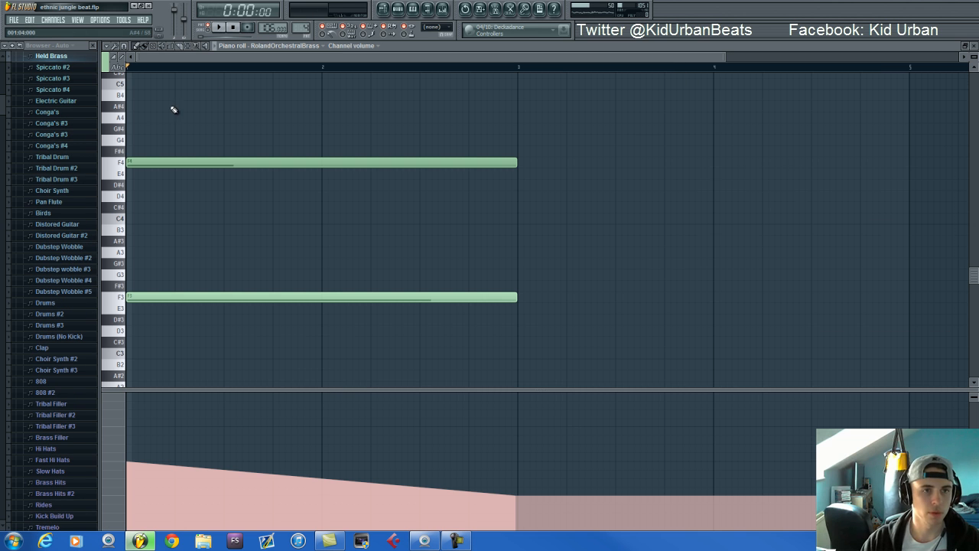
{"action": "left_click", "coordinate": [119, 168]}
{"action": "left_click", "coordinate": [120, 300]}
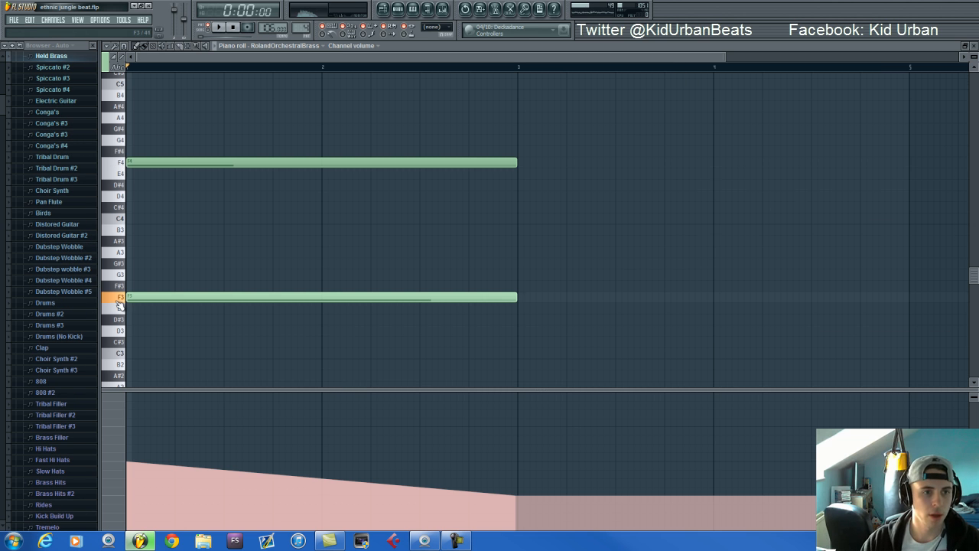
Return to the step sequencer and show the RolandOrchestralBrass soundfont player and its Fruity Parametric EQ 2 in the mixer
{"action": "key", "text": "F6"}
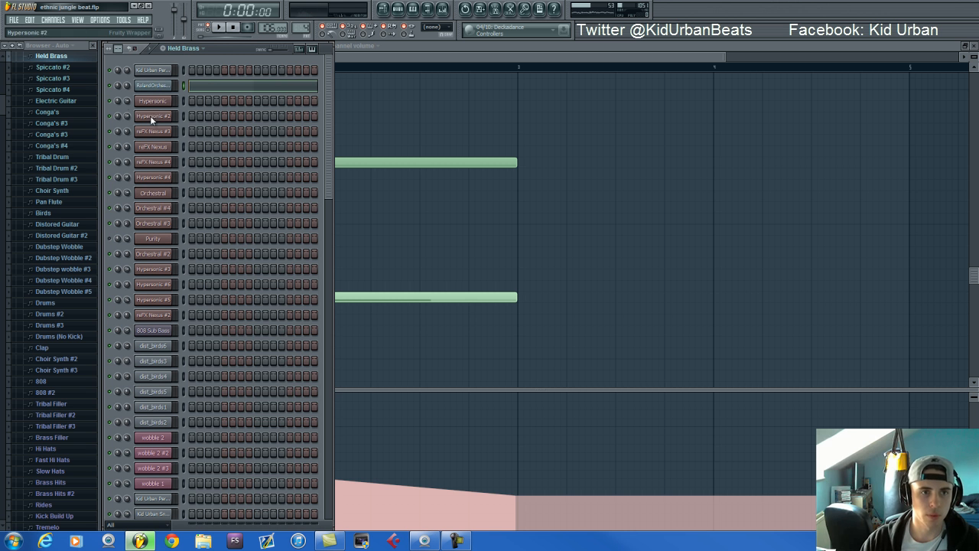
{"action": "left_click", "coordinate": [161, 87]}
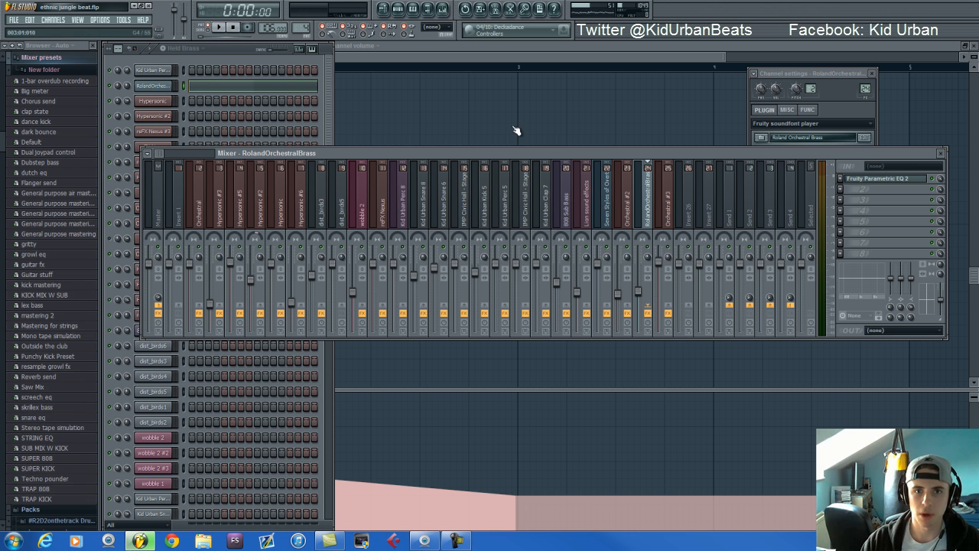
{"action": "left_click", "coordinate": [442, 9]}
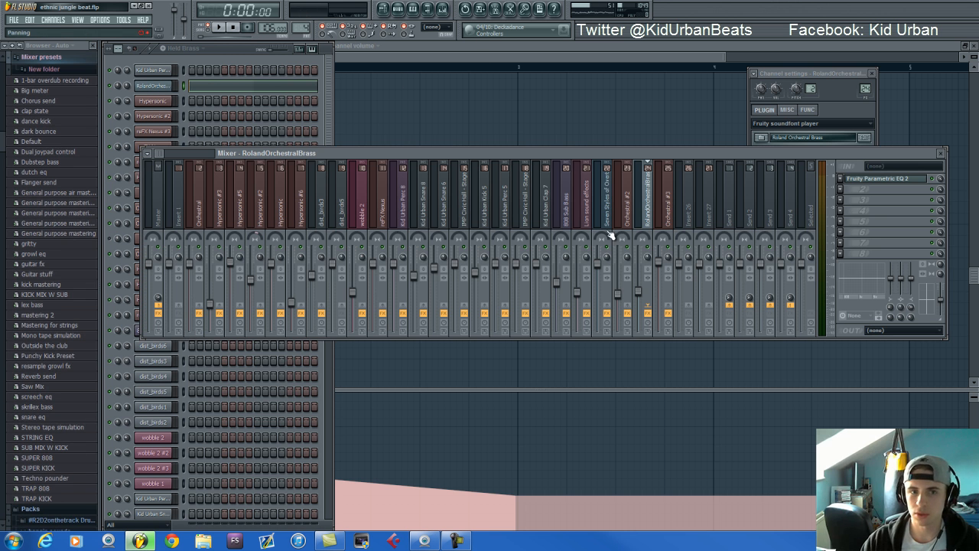
{"action": "left_click", "coordinate": [872, 179]}
Play the Held Brass pattern while displaying its channel volume automation, stop it, and display the note velocities
{"action": "left_click", "coordinate": [242, 52]}
{"action": "key", "text": "space"}
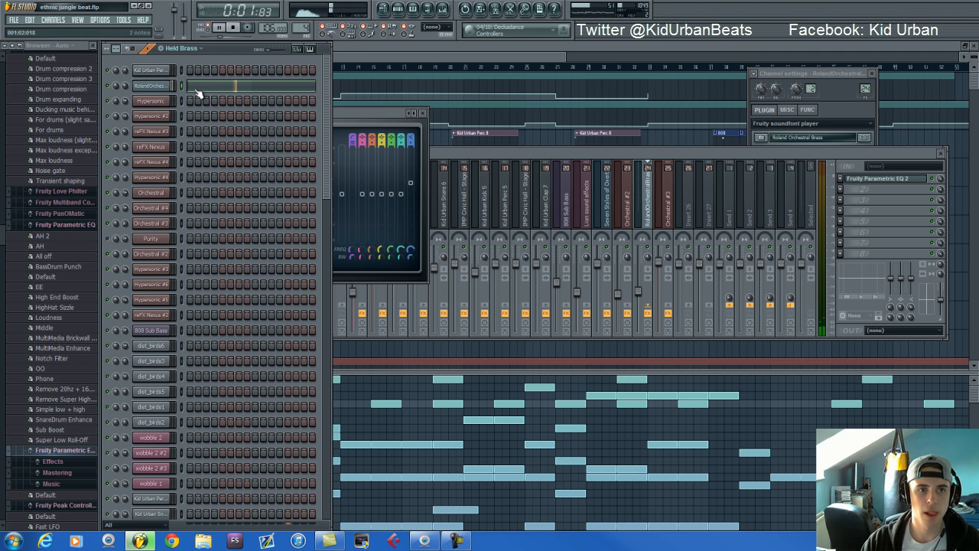
{"action": "left_click", "coordinate": [198, 87]}
{"action": "left_click", "coordinate": [113, 445]}
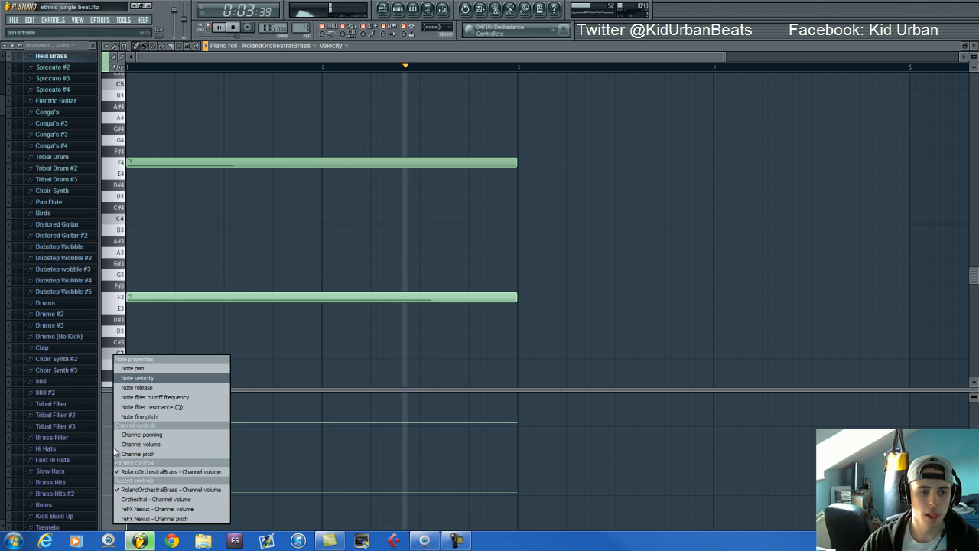
{"action": "left_click", "coordinate": [163, 485]}
{"action": "key", "text": "space"}
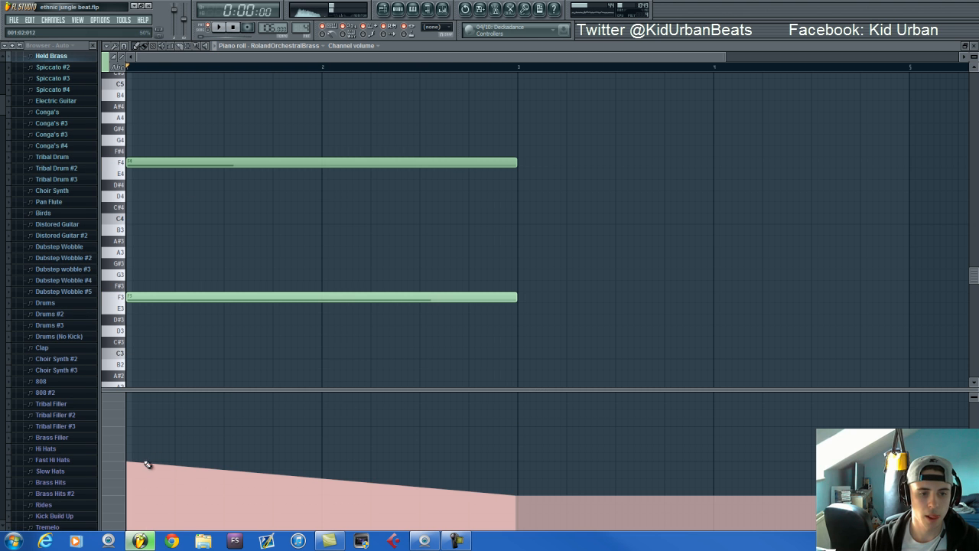
{"action": "left_click", "coordinate": [102, 452]}
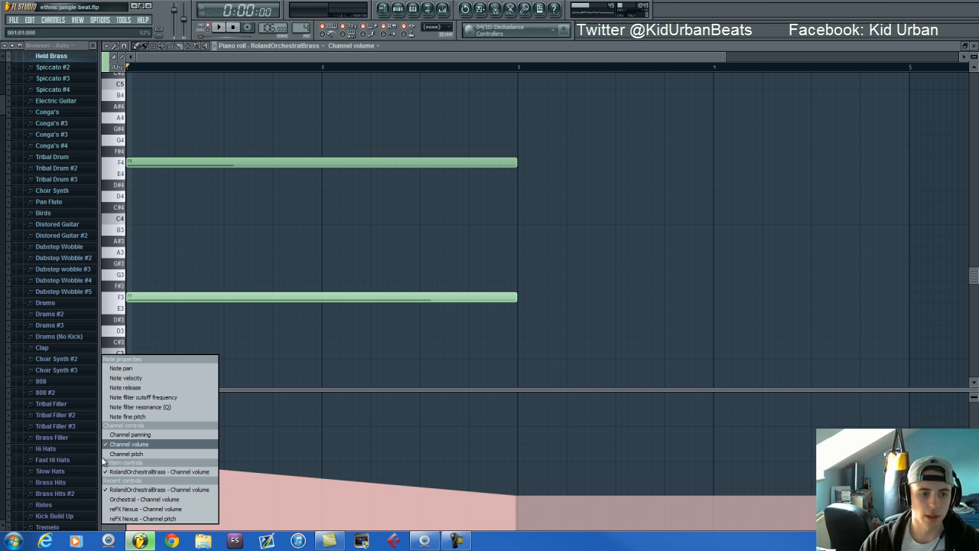
{"action": "left_click", "coordinate": [153, 377]}
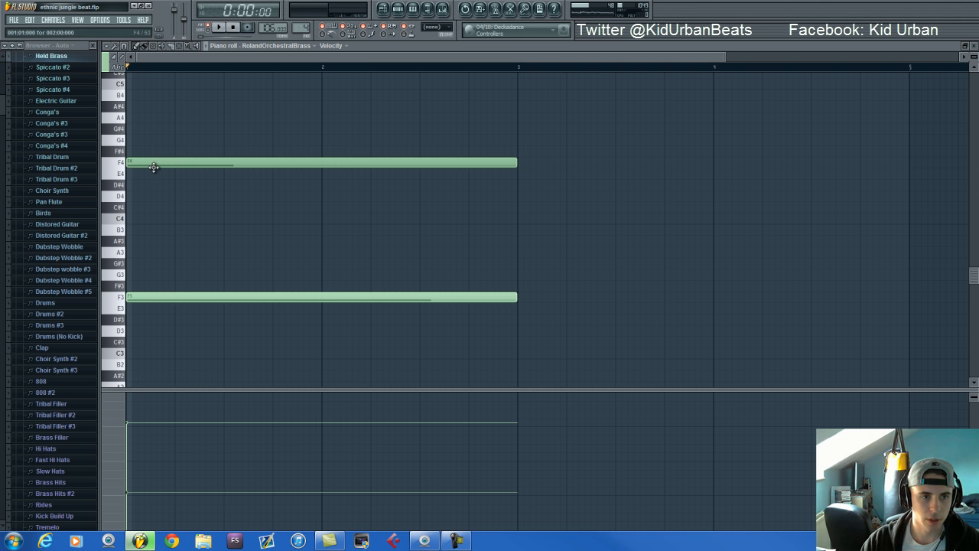
Shift the F4 brass note half a beat later and move it back to the start of the pattern
{"action": "left_click_drag", "start_coordinate": [156, 165], "coordinate": [181, 164]}
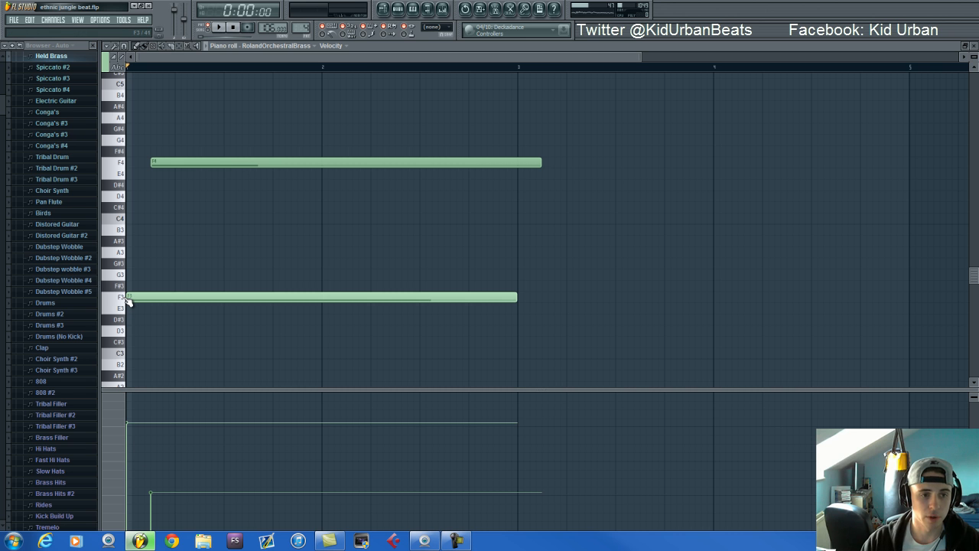
{"action": "left_click", "coordinate": [165, 162]}
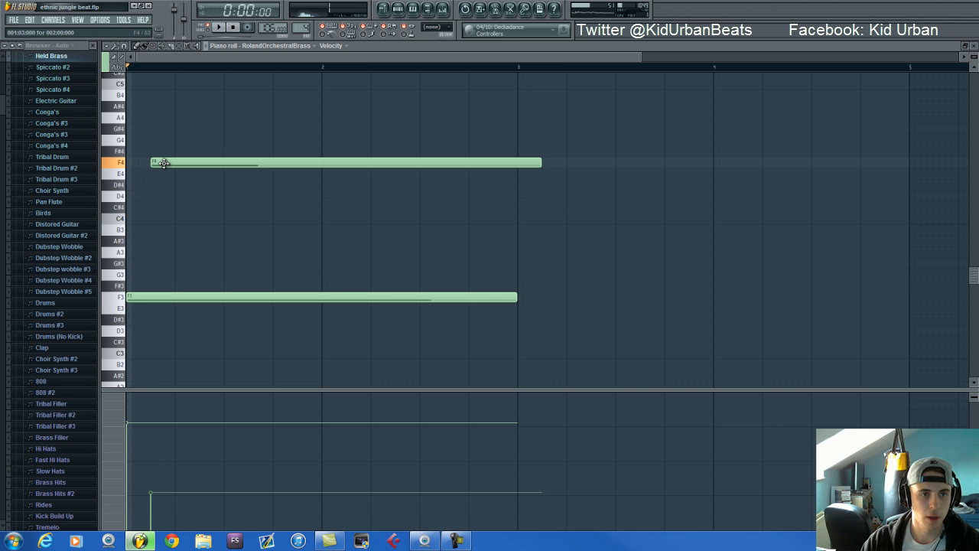
{"action": "left_click_drag", "start_coordinate": [188, 163], "coordinate": [165, 163]}
Return to the step sequencer, switch to the Electric Guitar pattern, and bring its Hypersonic #6 instrument fully into view
{"action": "left_click", "coordinate": [398, 9]}
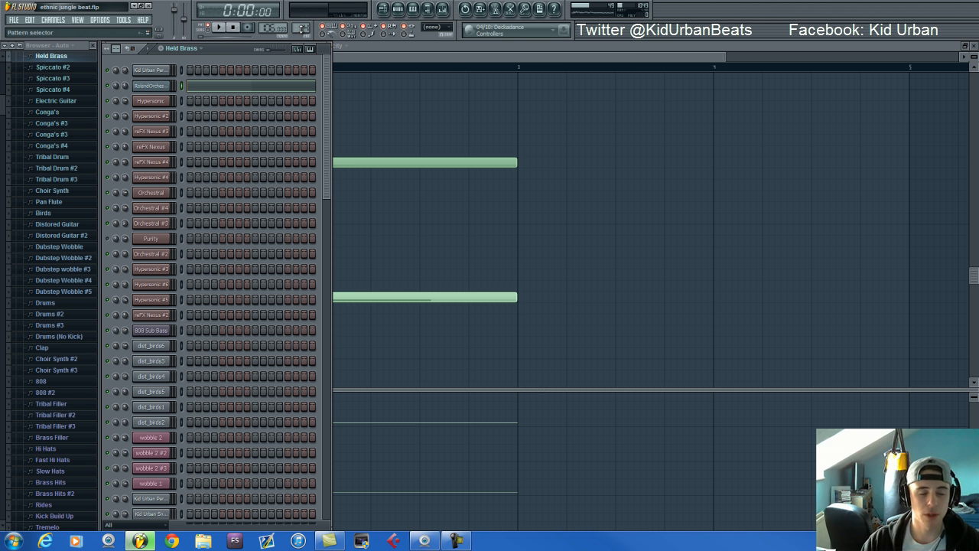
{"action": "left_click_drag", "start_coordinate": [305, 27], "coordinate": [302, 534]}
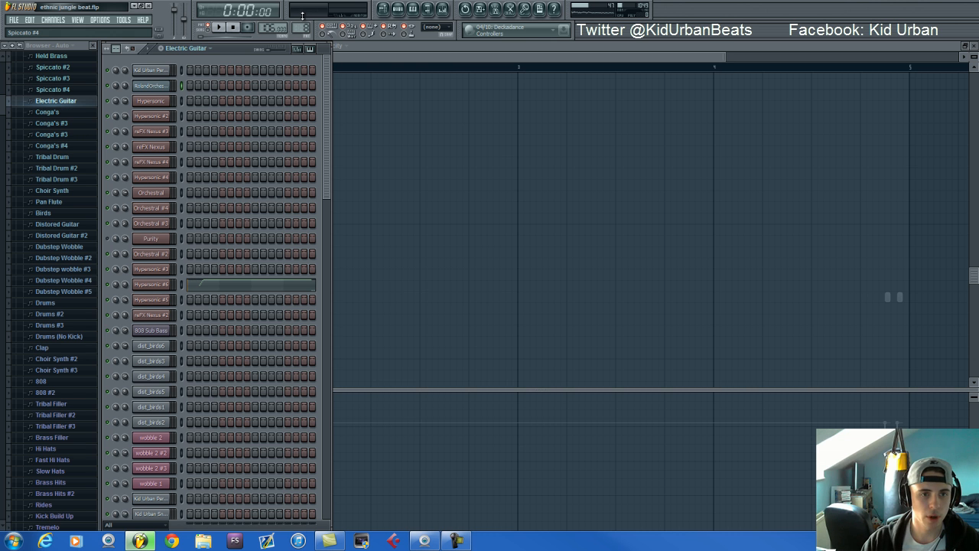
{"action": "left_click", "coordinate": [170, 285]}
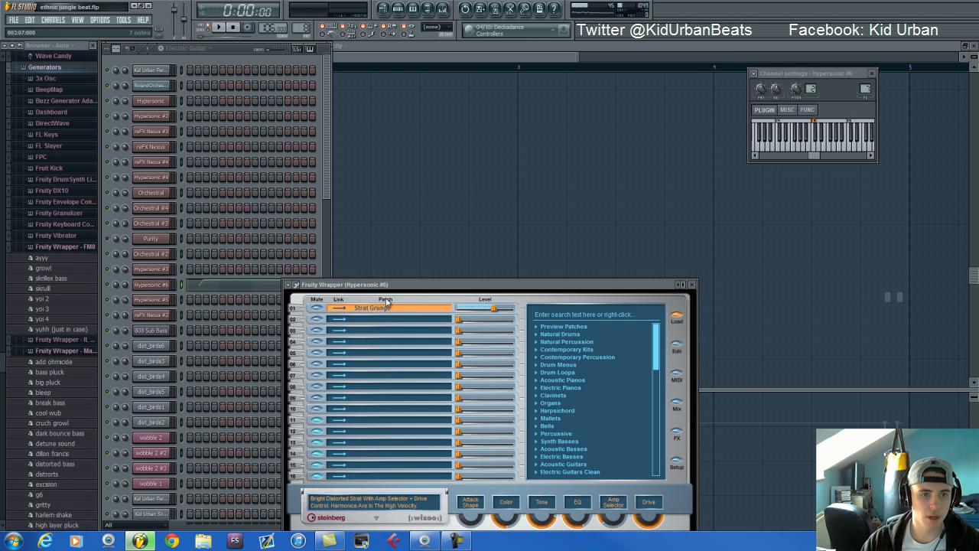
{"action": "left_click_drag", "start_coordinate": [411, 277], "coordinate": [405, 130]}
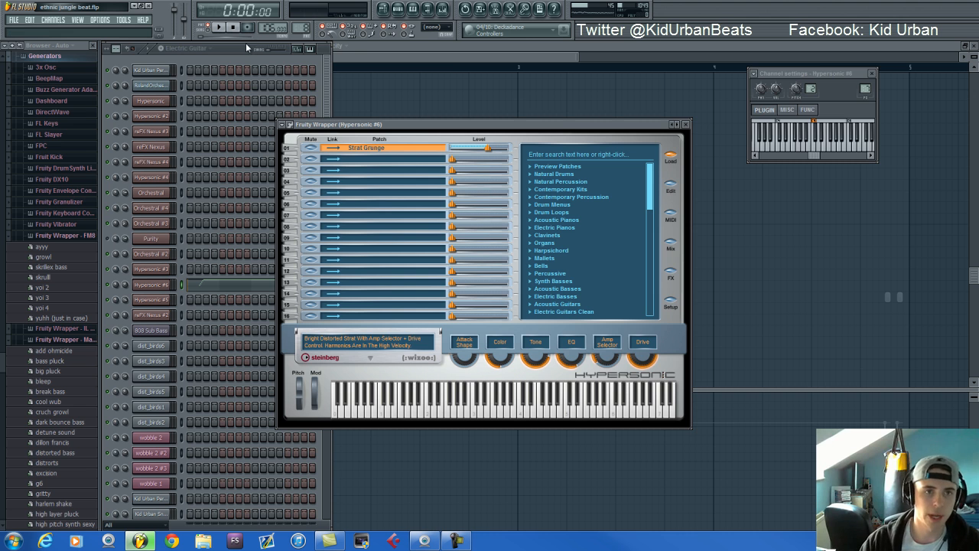
Open the Hypersonic #6 notes of the Electric Guitar pattern in the piano roll, play the pattern and stop it
{"action": "left_click", "coordinate": [354, 53]}
{"action": "scroll", "coordinate": [390, 114], "scroll_direction": "up", "scroll_amount": 4}
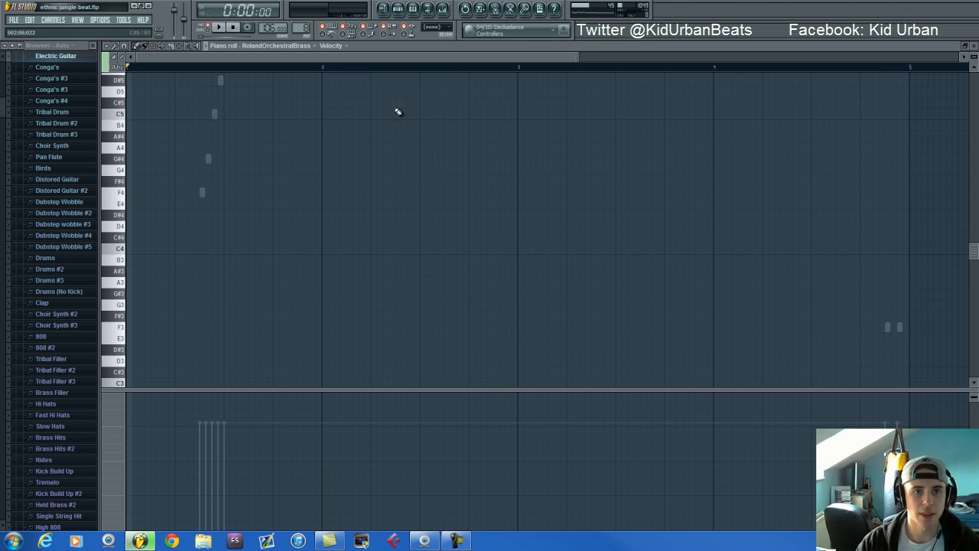
{"action": "left_click", "coordinate": [398, 9]}
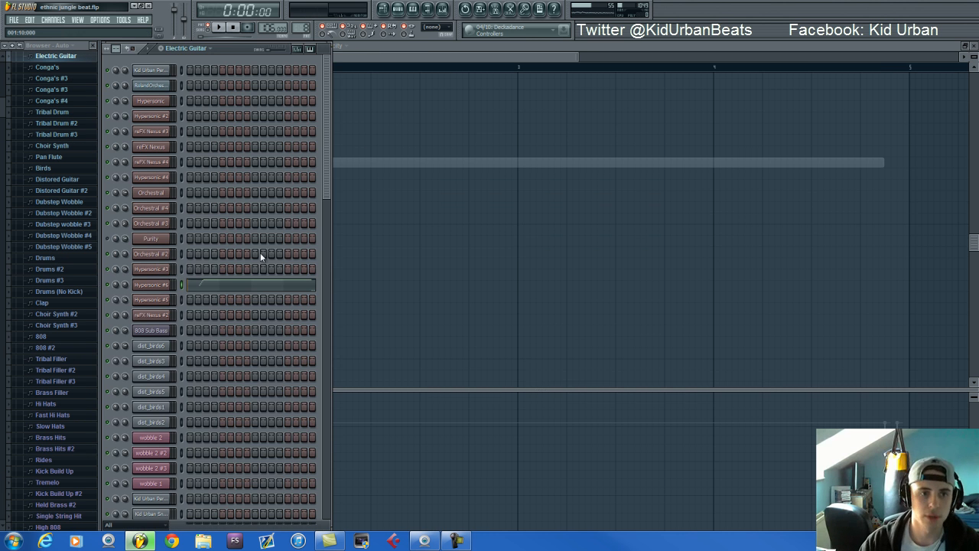
{"action": "left_click", "coordinate": [258, 287]}
{"action": "scroll", "coordinate": [274, 277], "scroll_direction": "down", "scroll_amount": 2}
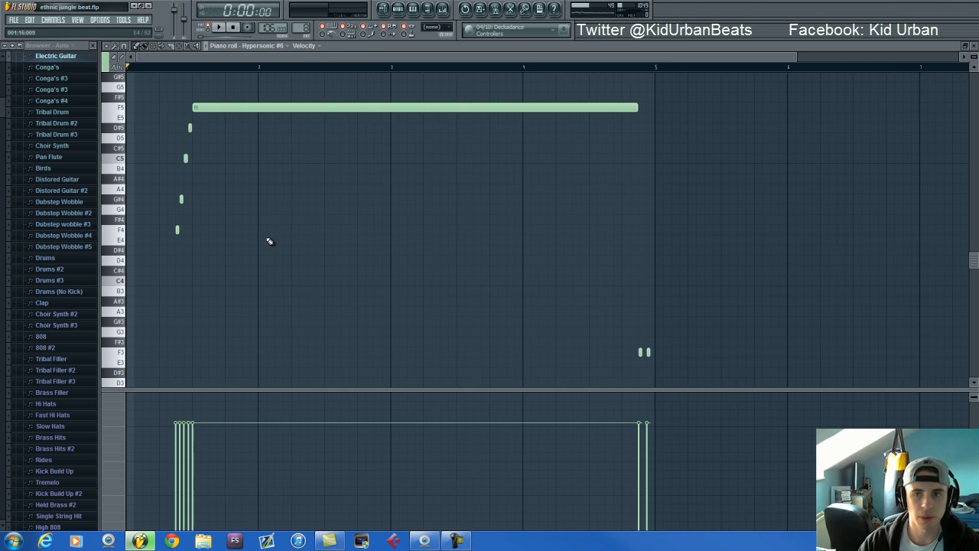
{"action": "scroll", "coordinate": [185, 181], "scroll_direction": "up", "scroll_amount": 2}
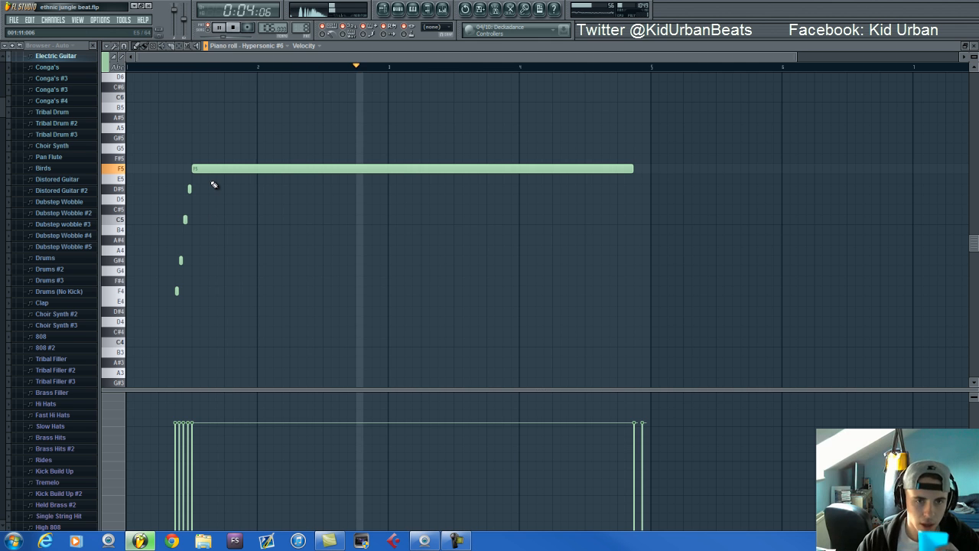
{"action": "left_click", "coordinate": [236, 28]}
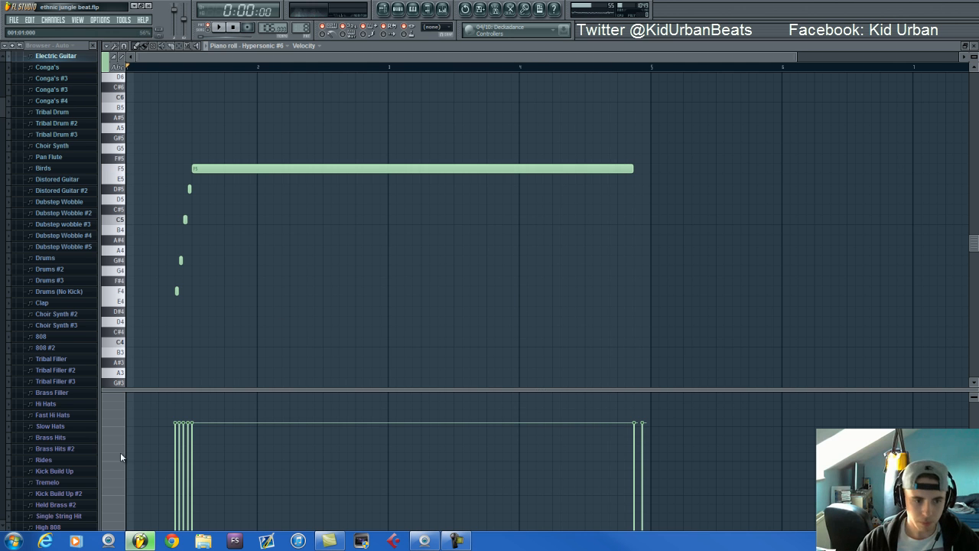
Display the full range of the Hypersonic #6 channel pitch automation, followed by its channel volume automation
{"action": "left_click", "coordinate": [120, 456]}
{"action": "left_click", "coordinate": [142, 462]}
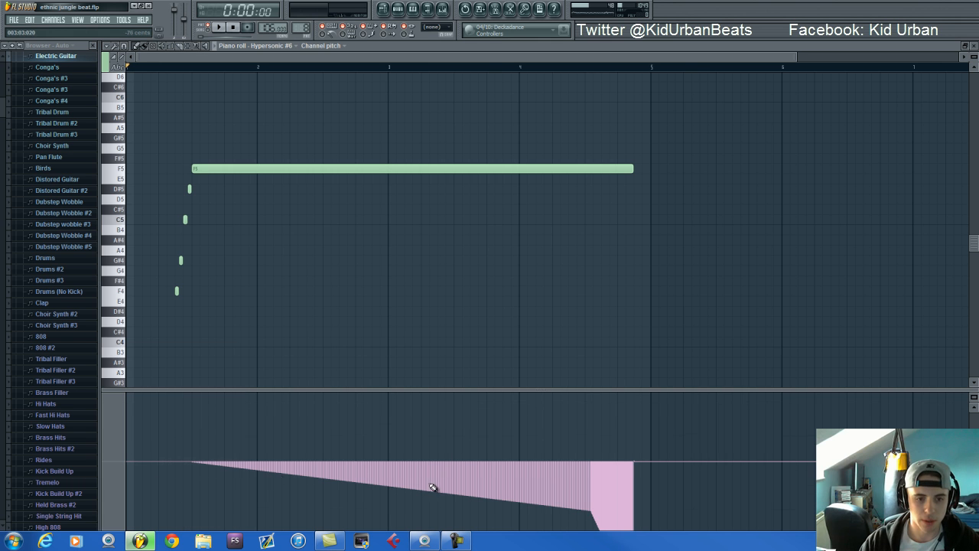
{"action": "scroll", "coordinate": [462, 488], "scroll_direction": "down", "scroll_amount": 4}
{"action": "scroll", "coordinate": [565, 462], "scroll_direction": "up", "scroll_amount": 4}
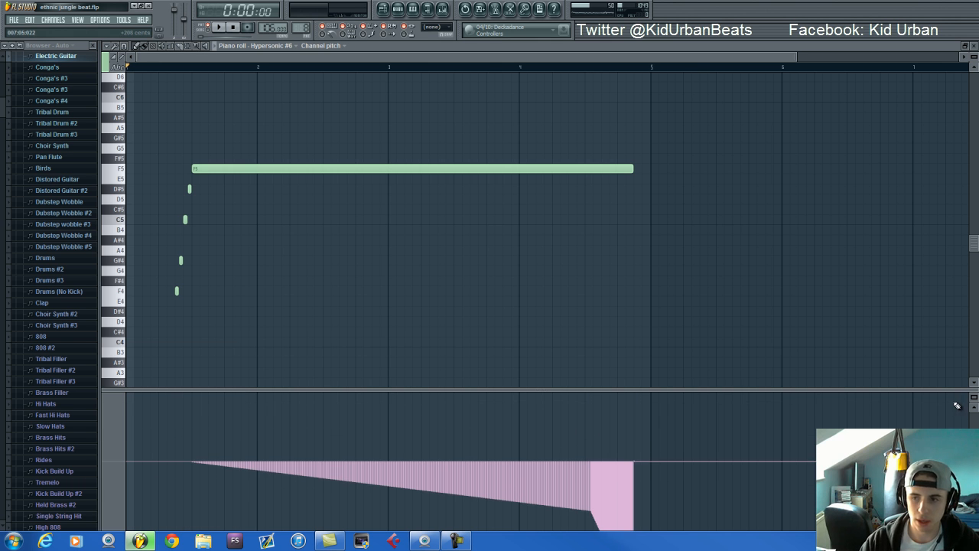
{"action": "left_click_drag", "start_coordinate": [972, 397], "coordinate": [30, 411]}
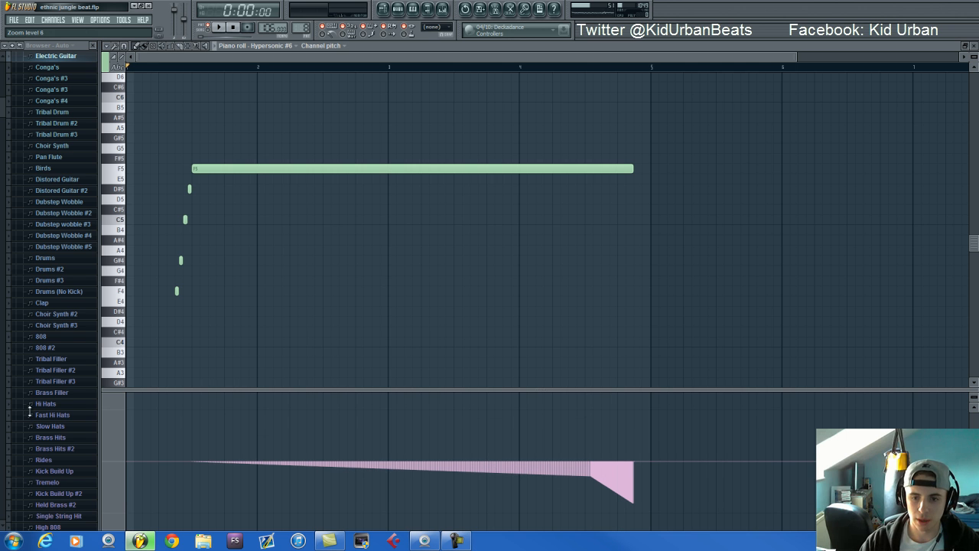
{"action": "left_click", "coordinate": [122, 448]}
{"action": "left_click", "coordinate": [147, 458]}
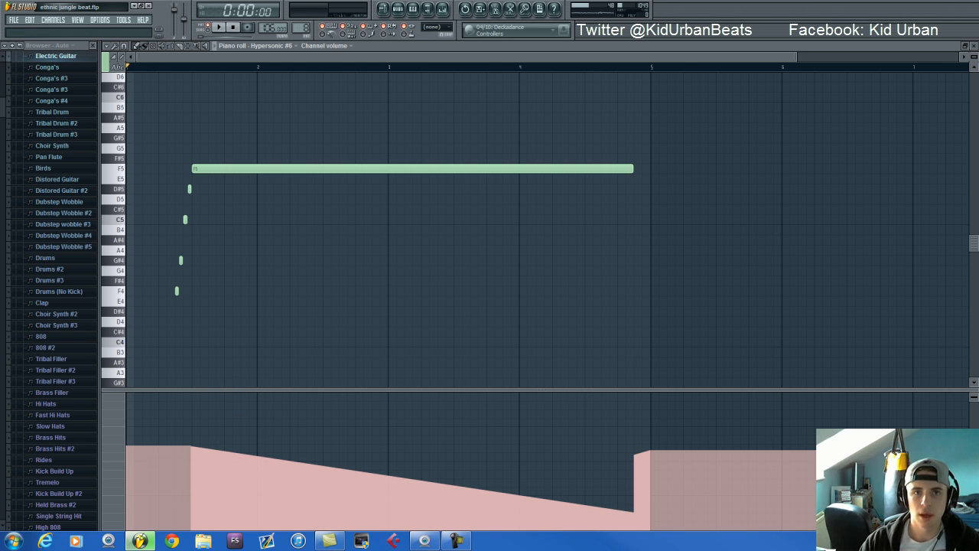
Show the CamelCrusher effect on the Hypersonic #6 mixer track
{"action": "left_click", "coordinate": [442, 8]}
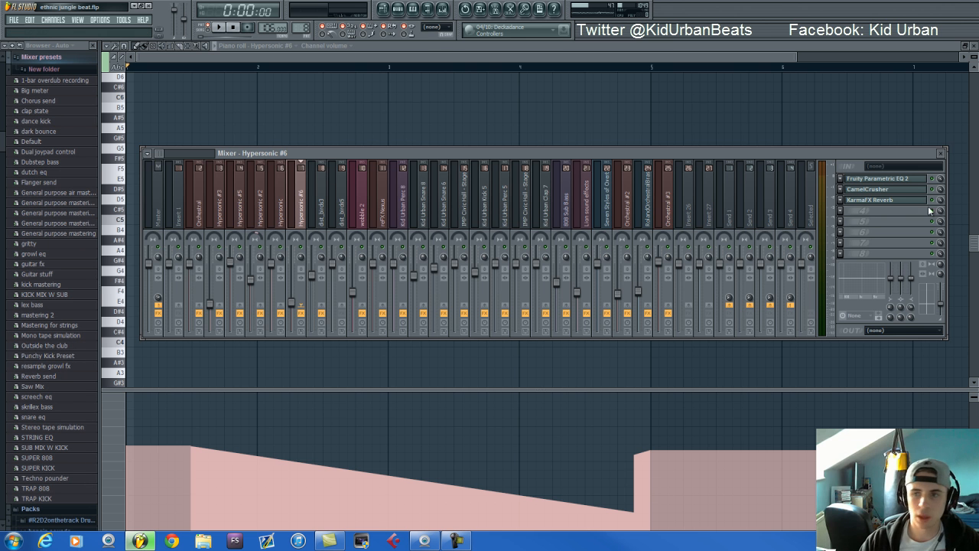
{"action": "left_click", "coordinate": [918, 192]}
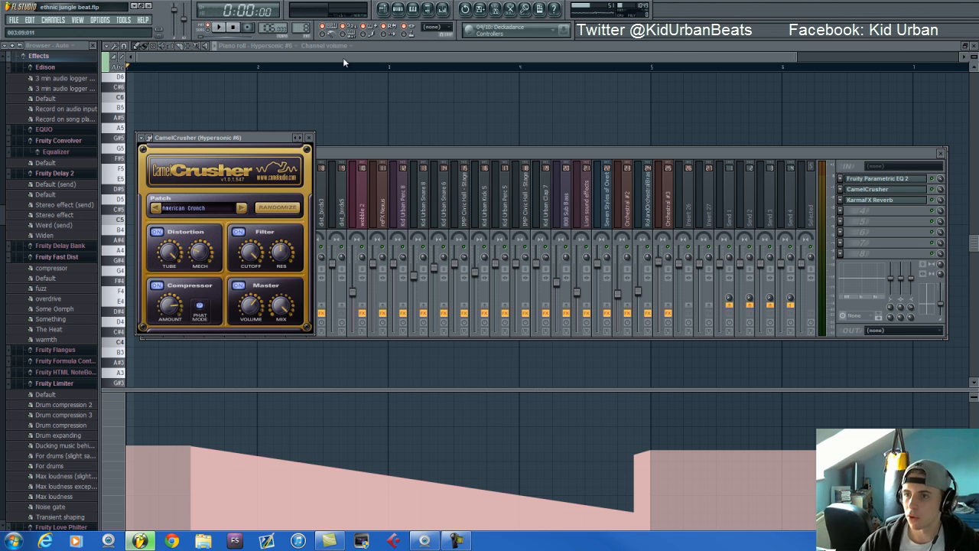
Show Fruity Parametric EQ 2 and KarmaFX Reverb on the Hypersonic #6 mixer track, and audition the Electric Guitar pattern from the step sequencer
{"action": "left_click", "coordinate": [891, 179]}
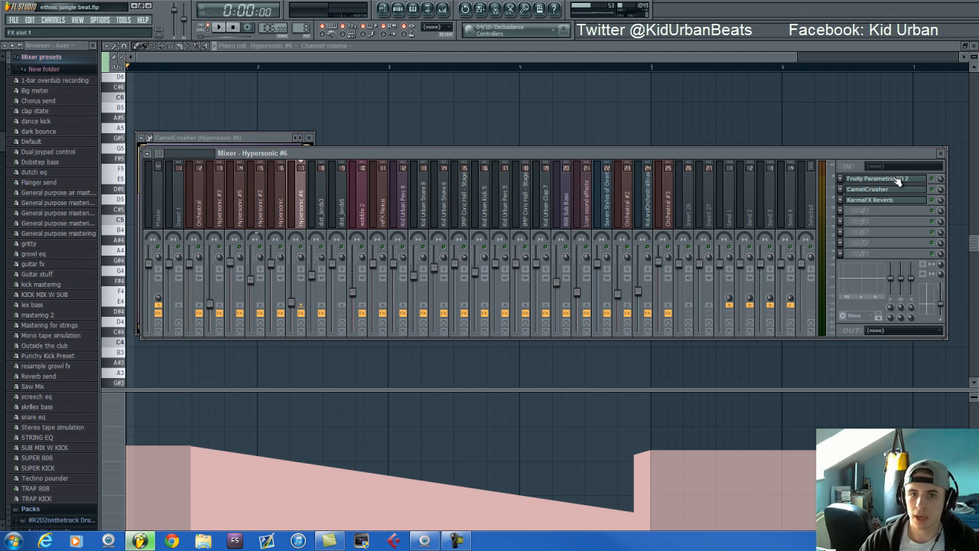
{"action": "left_click", "coordinate": [895, 201]}
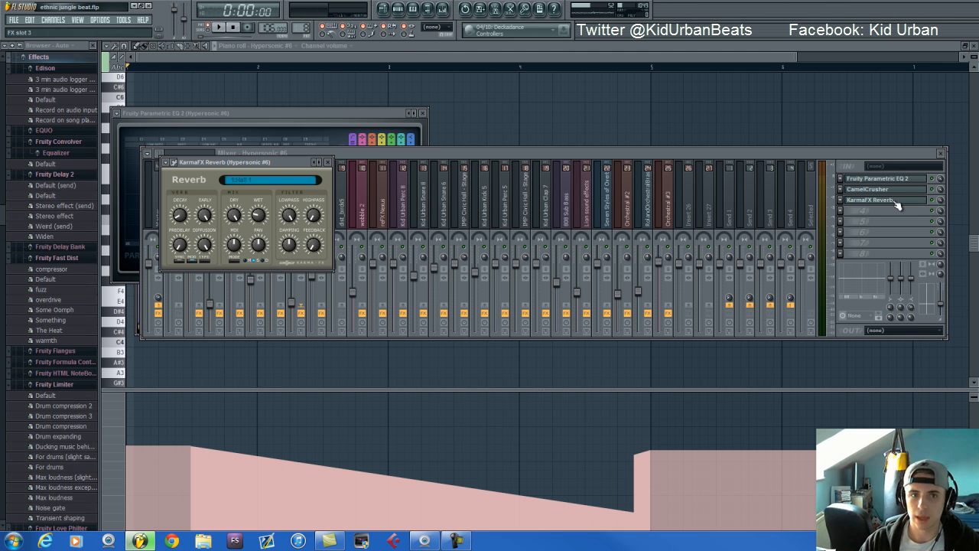
{"action": "left_click", "coordinate": [398, 9]}
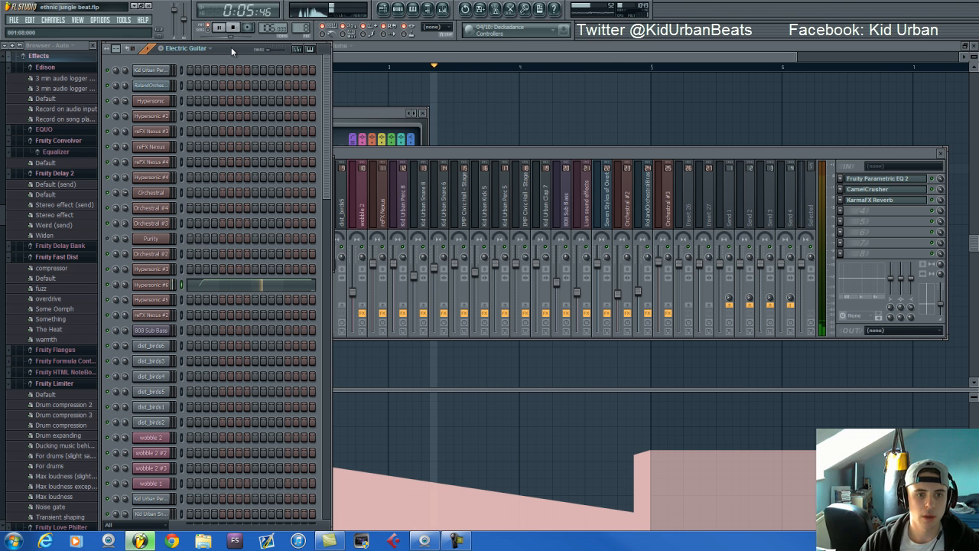
{"action": "key", "text": "space"}
Move through the patterns from Conga's to the Tribal Drum variations and settle on Tribal Drum #2
{"action": "left_click_drag", "start_coordinate": [304, 26], "coordinate": [305, 20]}
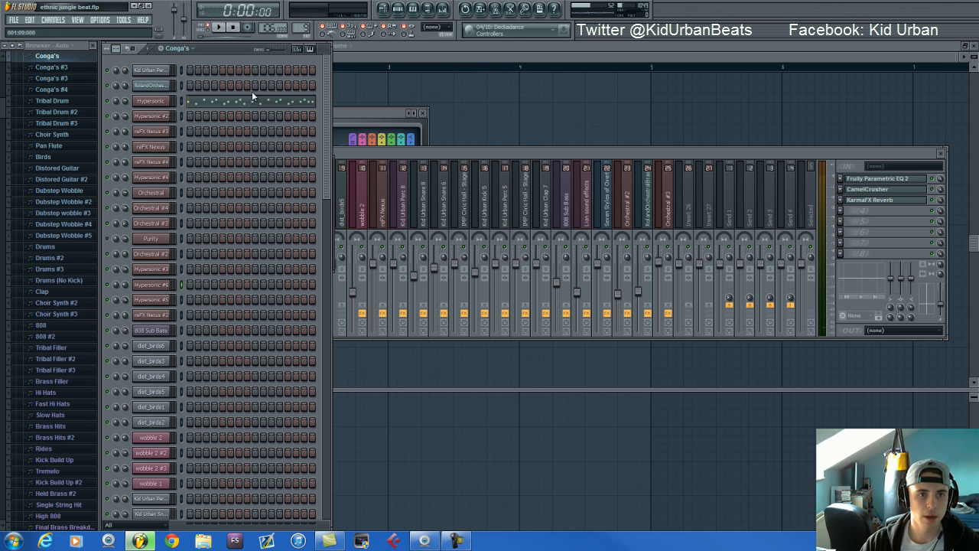
{"action": "key", "text": "Down"}
{"action": "key", "text": "Down"}
{"action": "key", "text": "Down"}
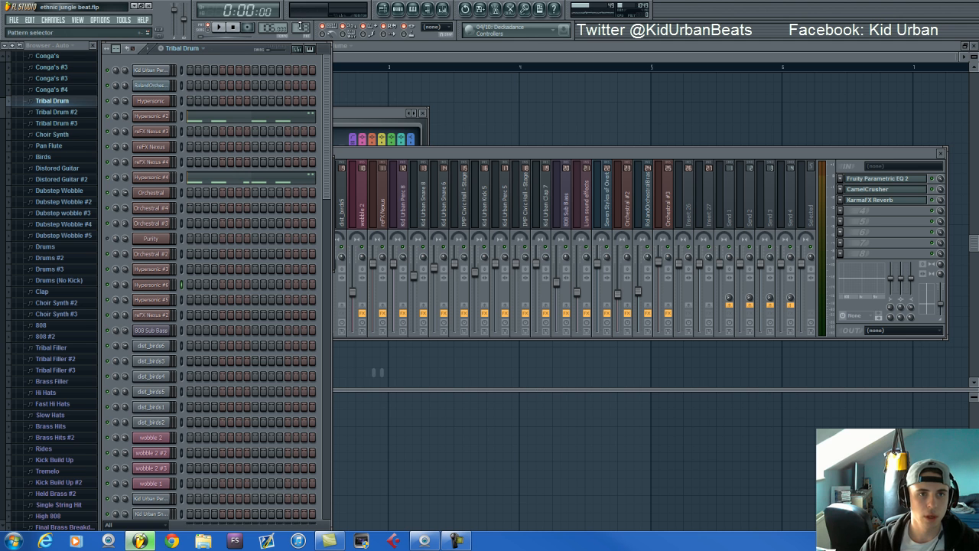
{"action": "key", "text": "Down"}
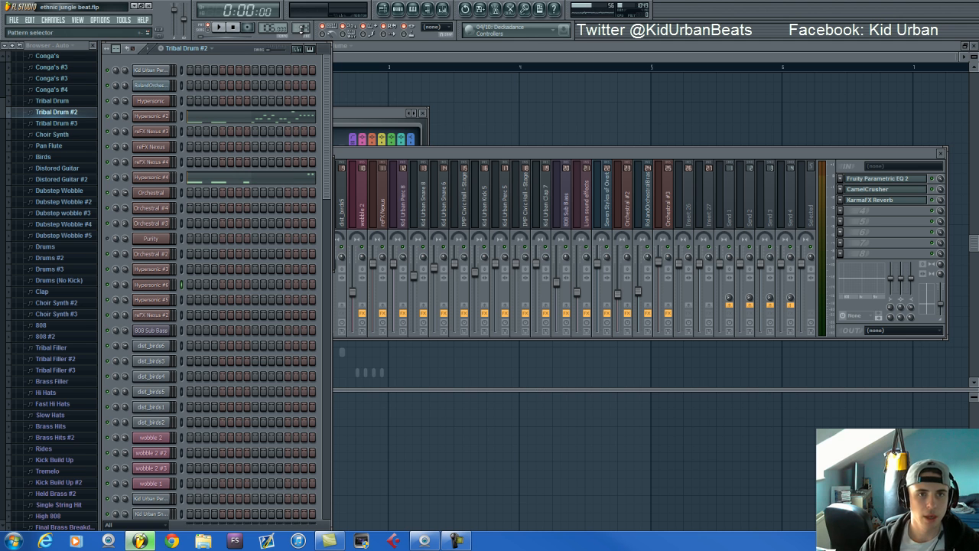
{"action": "key", "text": "Down"}
{"action": "key", "text": "Up"}
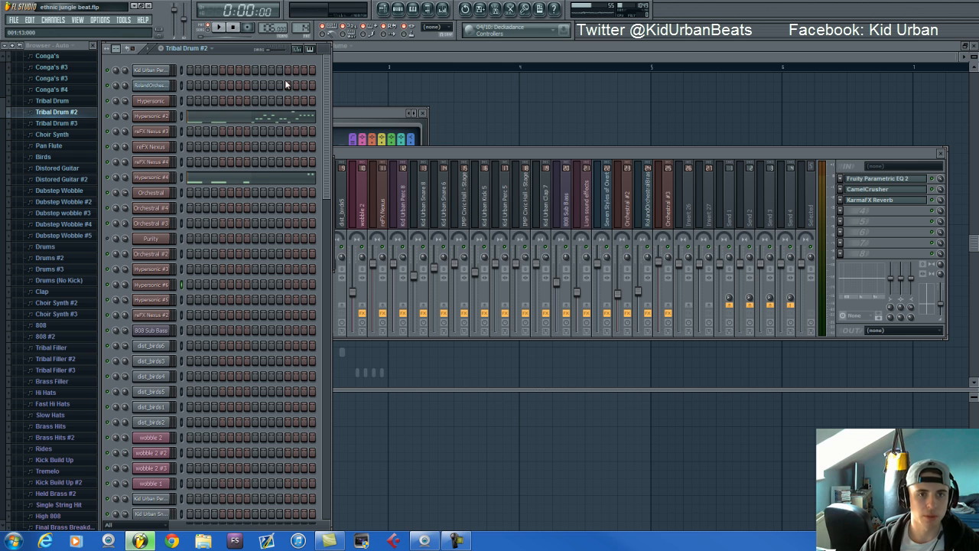
Audition the Hypersonic #2 notes of Tribal Drum #2 in the piano roll and return to the step sequencer
{"action": "left_click", "coordinate": [314, 116]}
{"action": "key", "text": "space"}
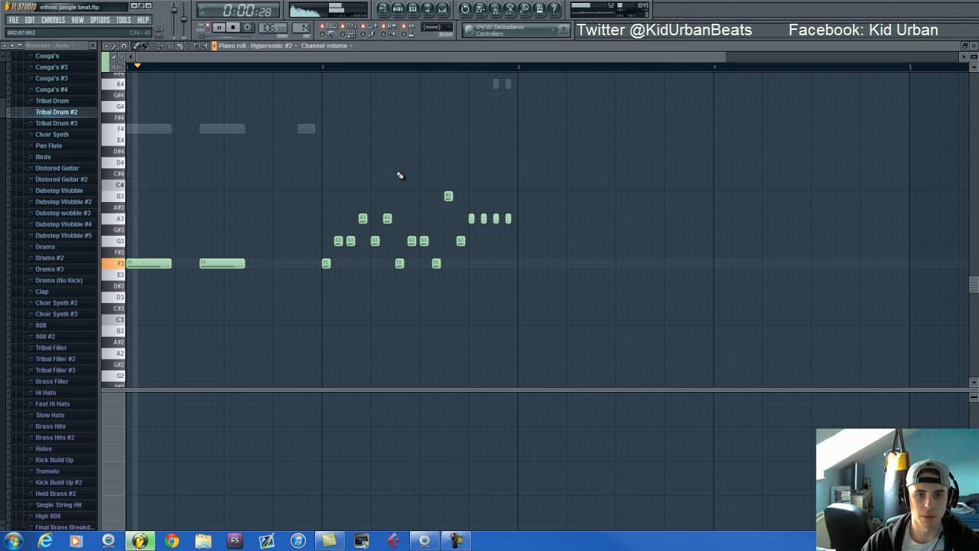
{"action": "key", "text": "space"}
{"action": "left_click", "coordinate": [401, 11]}
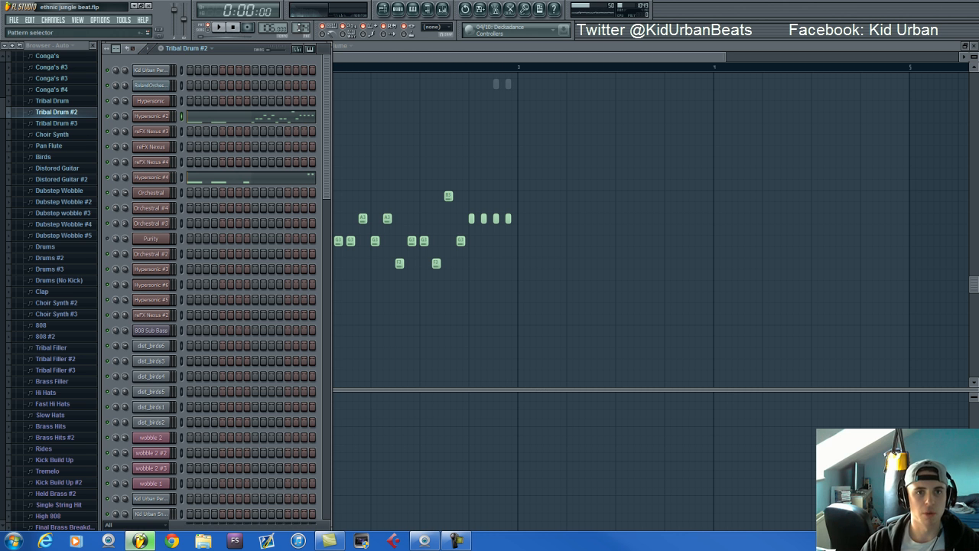
Switch to the Tribal Drum #3 pattern, play it and stop it
{"action": "scroll", "coordinate": [302, 16], "scroll_direction": "down", "scroll_amount": 2}
{"action": "scroll", "coordinate": [302, 19], "scroll_direction": "up", "scroll_amount": 1}
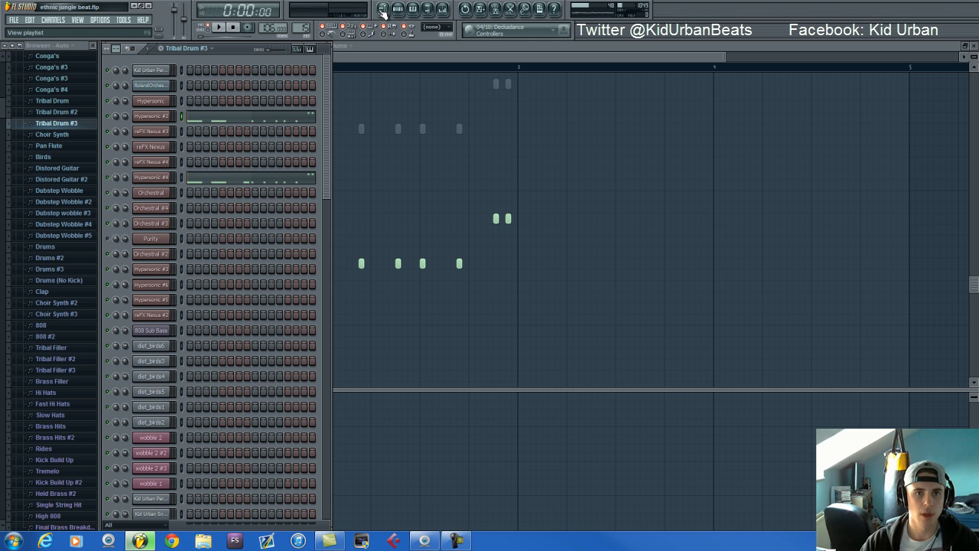
{"action": "key", "text": "space"}
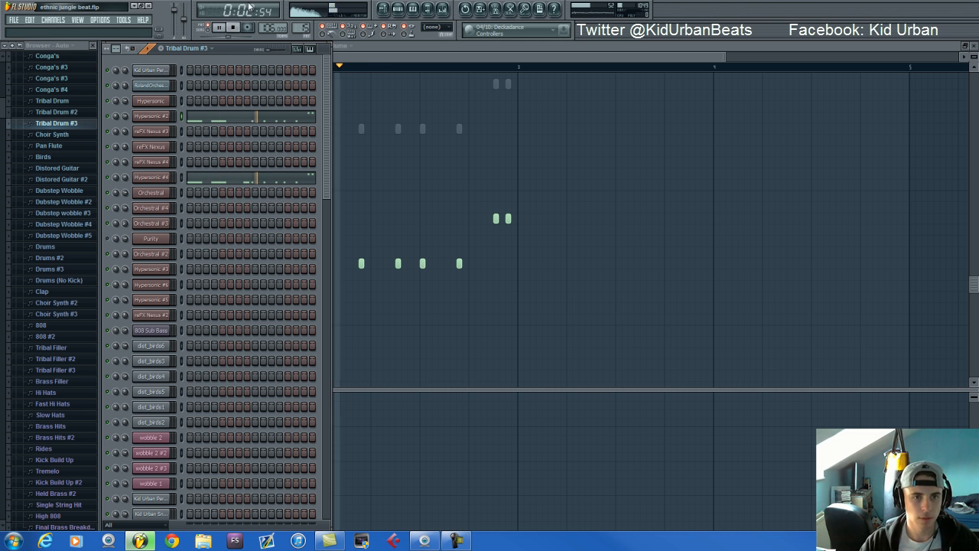
{"action": "left_click", "coordinate": [236, 29]}
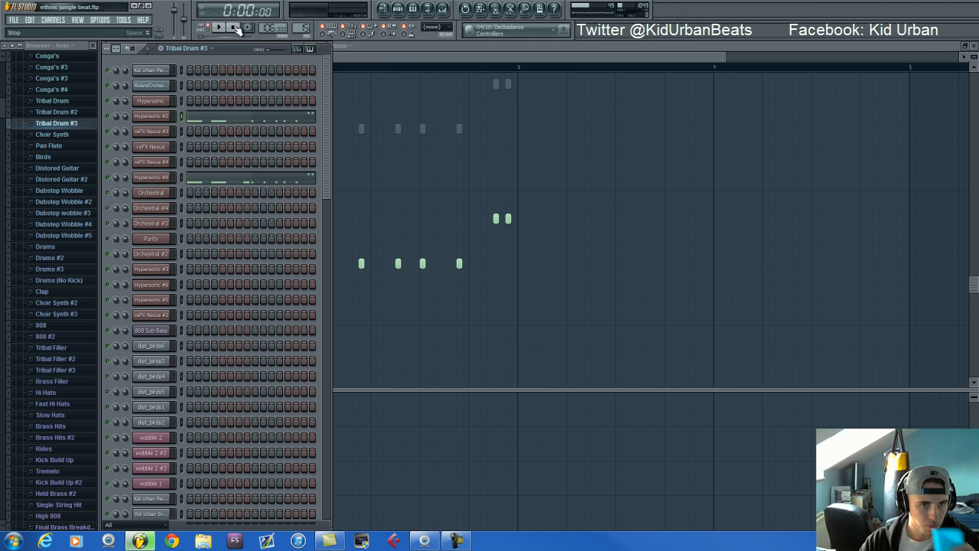
Switch to the Choir Synth pattern and bring its Hypersonic #5 instrument fully into view
{"action": "scroll", "coordinate": [304, 28], "scroll_direction": "down", "scroll_amount": 1}
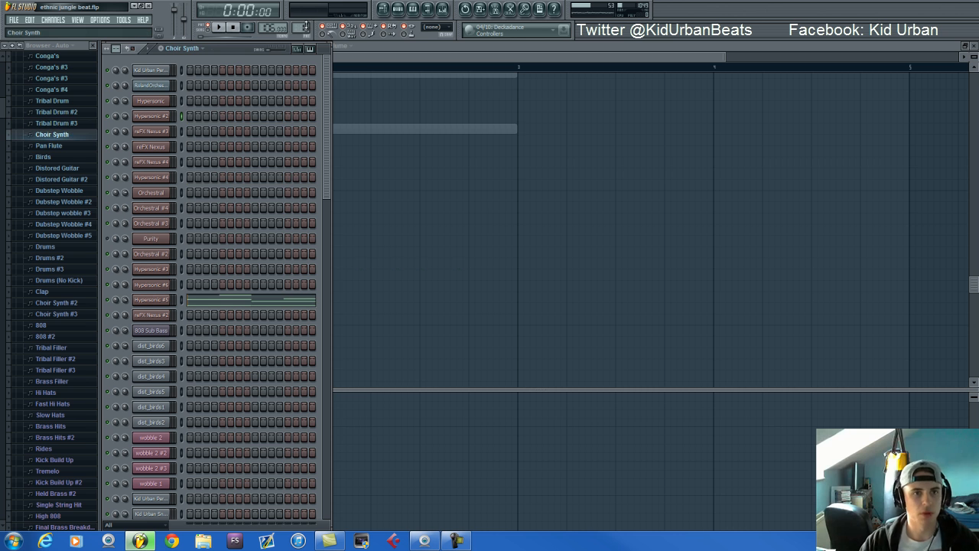
{"action": "left_click", "coordinate": [169, 300]}
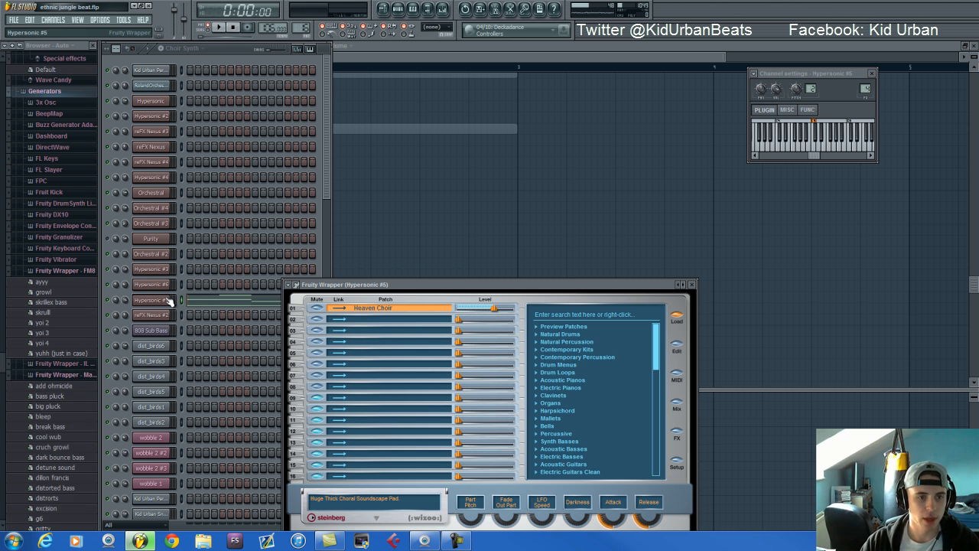
{"action": "left_click_drag", "start_coordinate": [406, 287], "coordinate": [472, 148]}
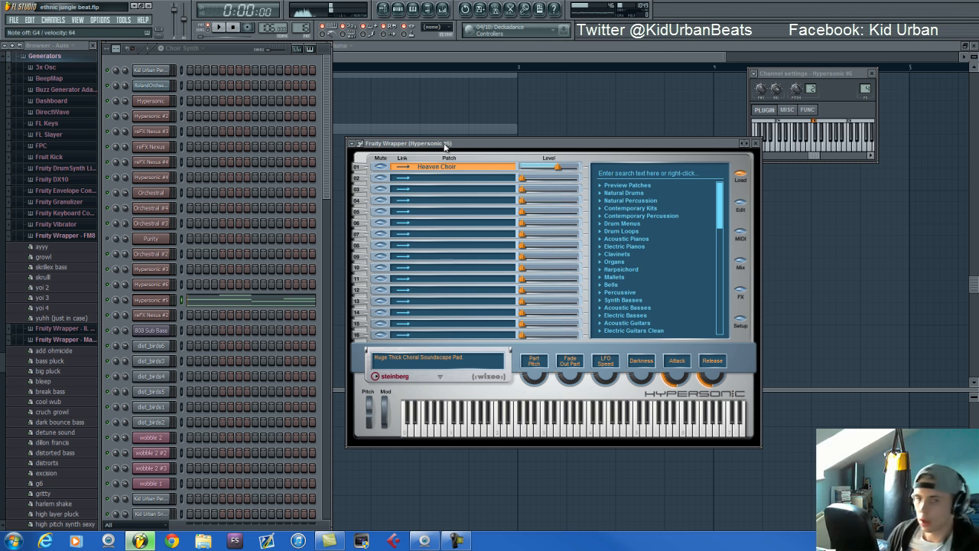
Play the Choir Synth pattern from the step sequencer and stop it
{"action": "left_click", "coordinate": [222, 193]}
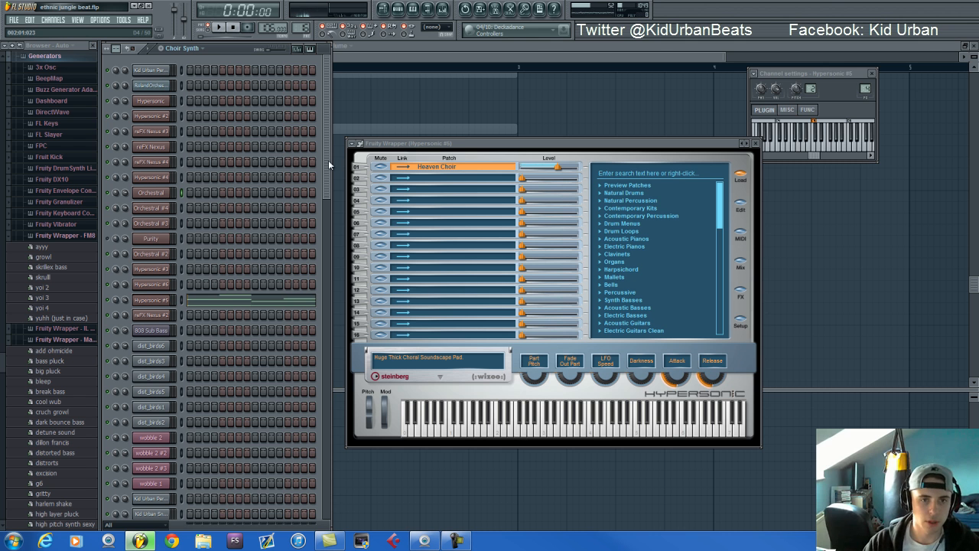
{"action": "key", "text": "space"}
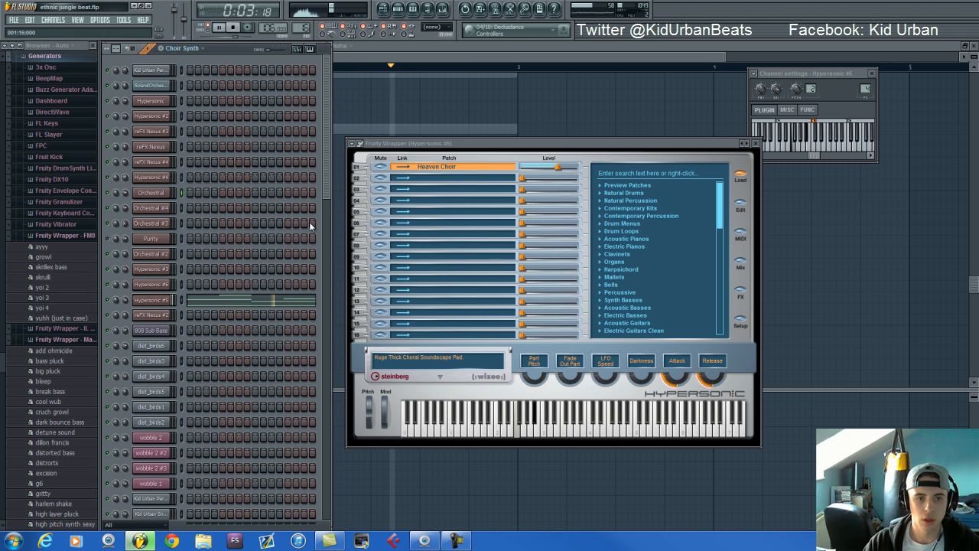
{"action": "key", "text": "space"}
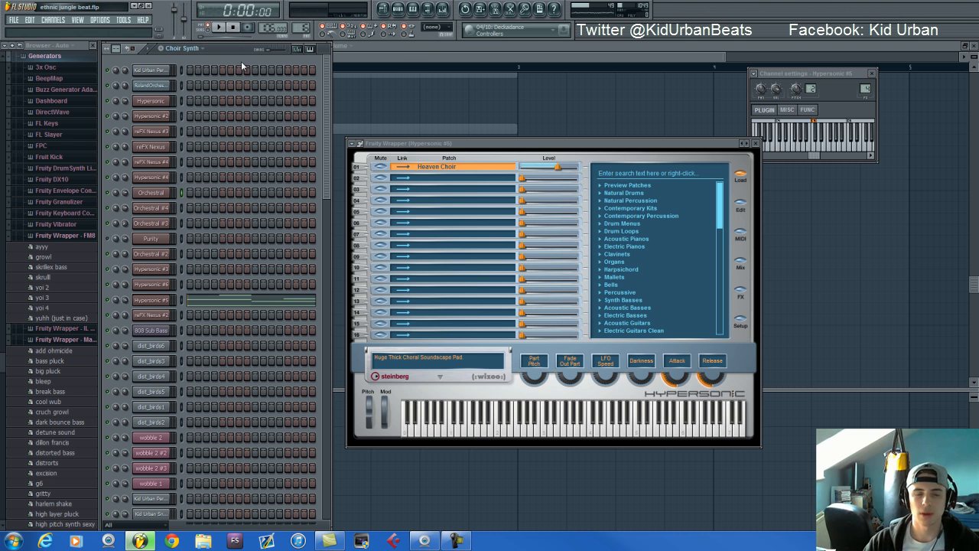
Switch to the Pan Flute pattern and bring its reFX Nexus #2 instrument fully into view
{"action": "left_click_drag", "start_coordinate": [237, 46], "coordinate": [238, 46]}
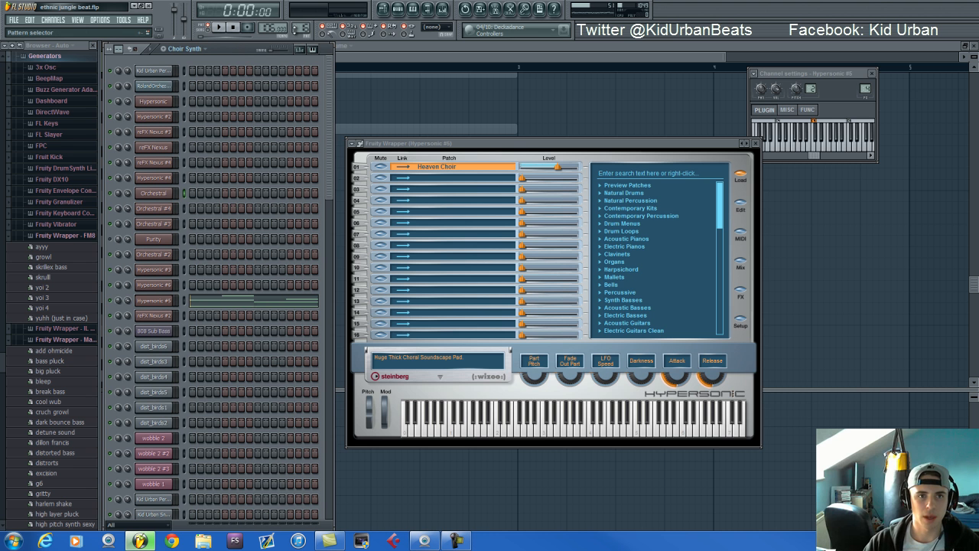
{"action": "scroll", "coordinate": [299, 27], "scroll_direction": "up", "scroll_amount": 1}
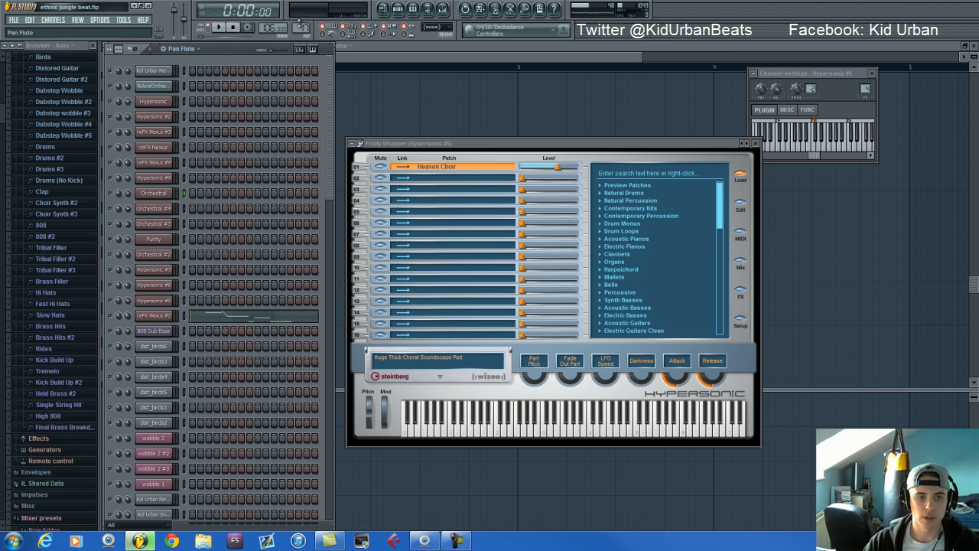
{"action": "left_click", "coordinate": [154, 315]}
{"action": "left_click_drag", "start_coordinate": [384, 318], "coordinate": [431, 144]}
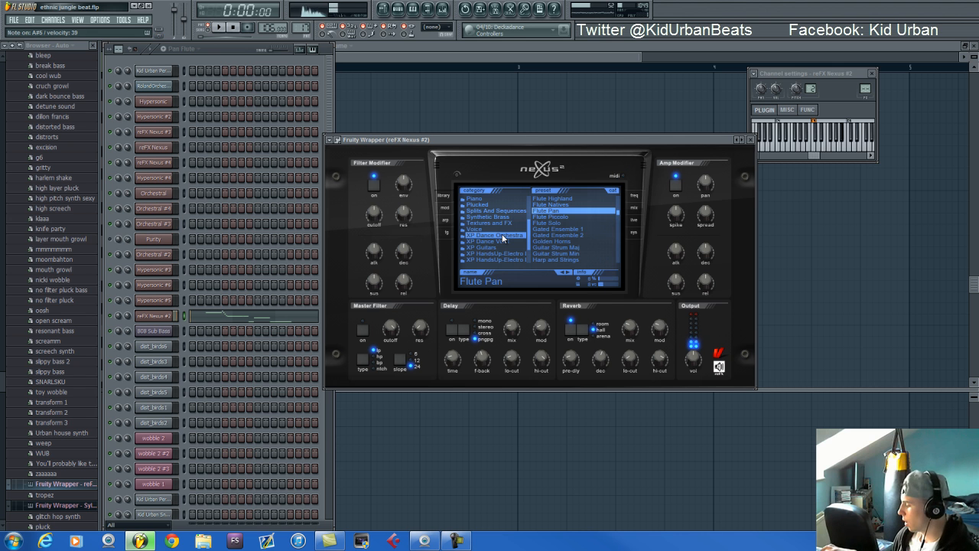
Open the reFX Nexus #2 notes of the Pan Flute pattern in the piano roll, play the pattern and stop it
{"action": "left_click", "coordinate": [248, 321]}
{"action": "key", "text": "space"}
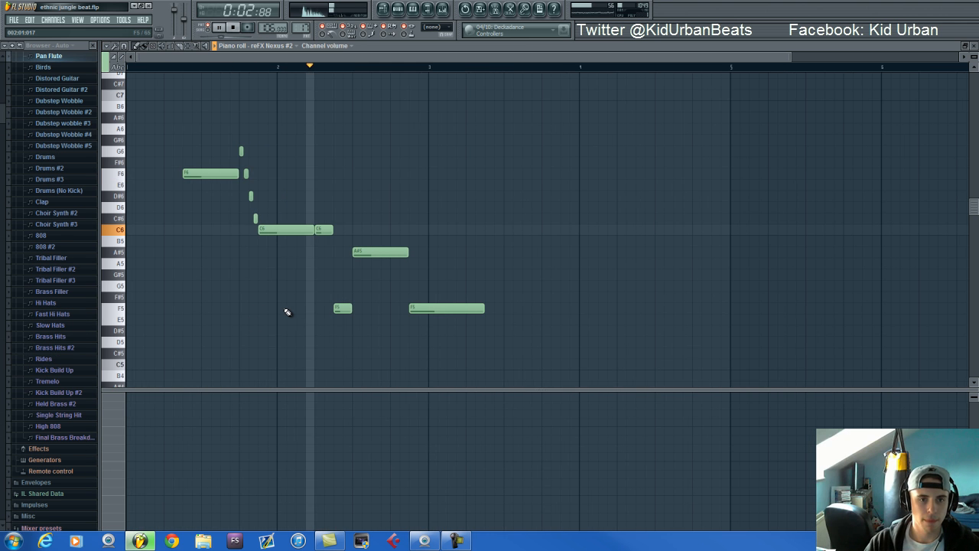
{"action": "key", "text": "space"}
Display the channel pitch automation of reFX Nexus #2 and return to the step sequencer
{"action": "left_click", "coordinate": [115, 473]}
{"action": "left_click", "coordinate": [153, 434]}
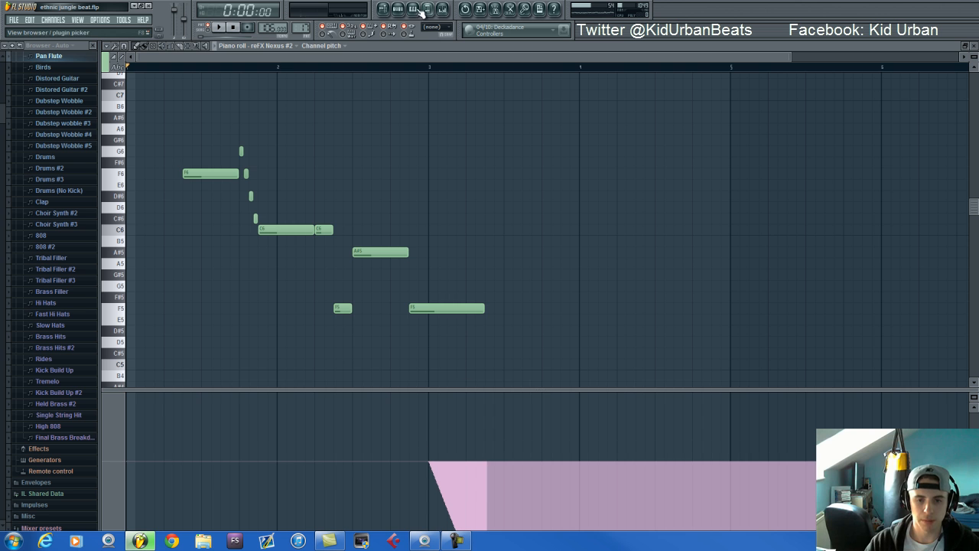
{"action": "left_click", "coordinate": [398, 12]}
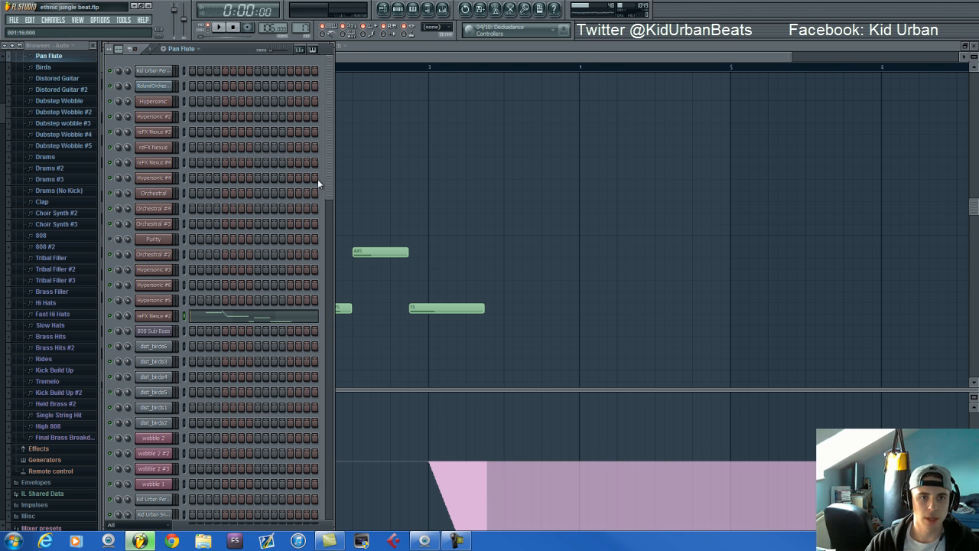
Switch to the Birds pattern and examine which steps its dist_birds channels use
{"action": "left_click_drag", "start_coordinate": [300, 28], "coordinate": [301, 23]}
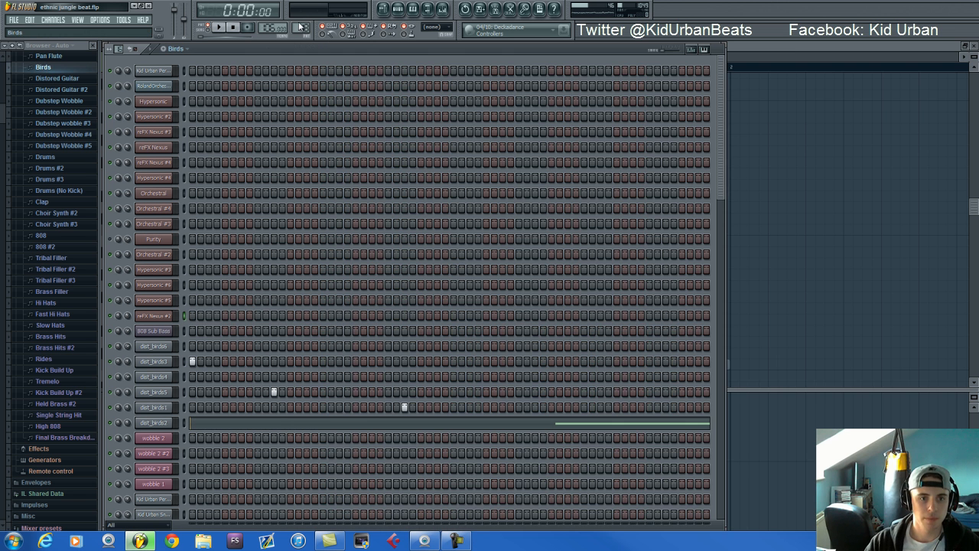
{"action": "scroll", "coordinate": [171, 364], "scroll_direction": "down", "scroll_amount": 3}
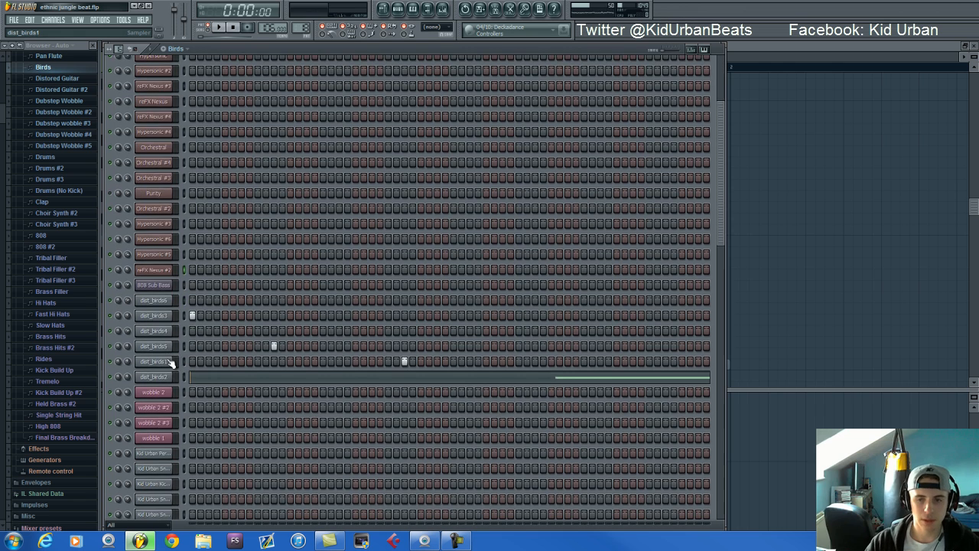
{"action": "scroll", "coordinate": [171, 364], "scroll_direction": "down", "scroll_amount": 3}
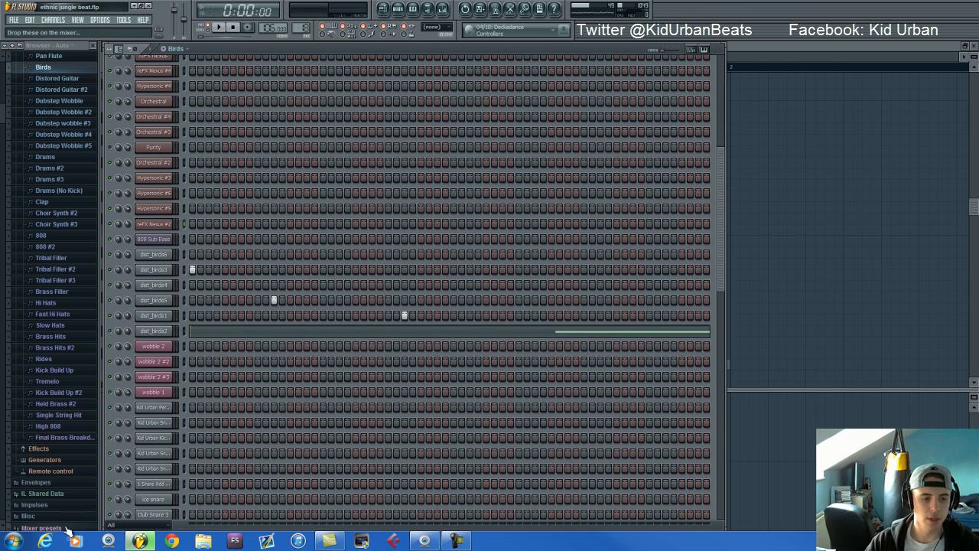
{"action": "left_click", "coordinate": [13, 542]}
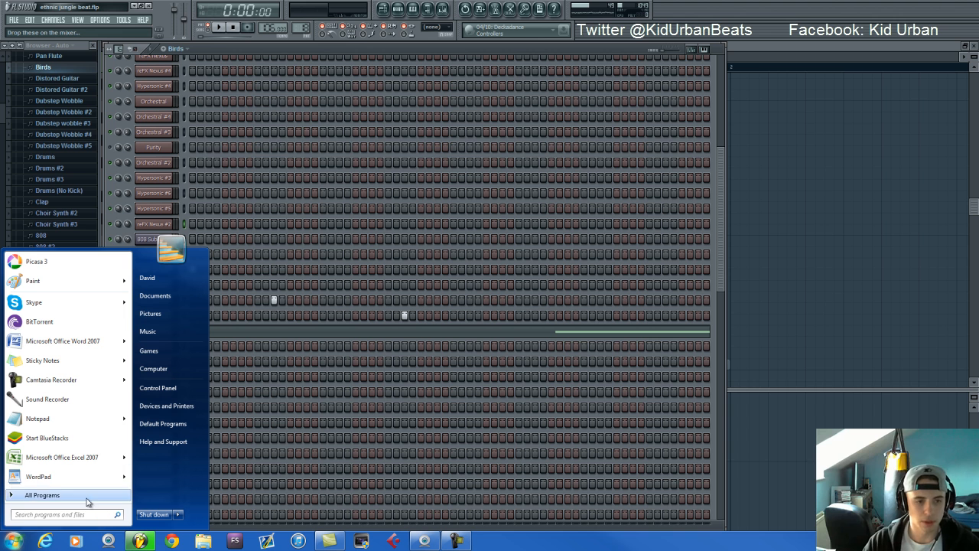
{"action": "left_click", "coordinate": [308, 55]}
Show the sample settings of dist_birds3, dist_birds5 and dist_birds2, followed by the dist_birds3 mixer track
{"action": "left_click", "coordinate": [156, 270]}
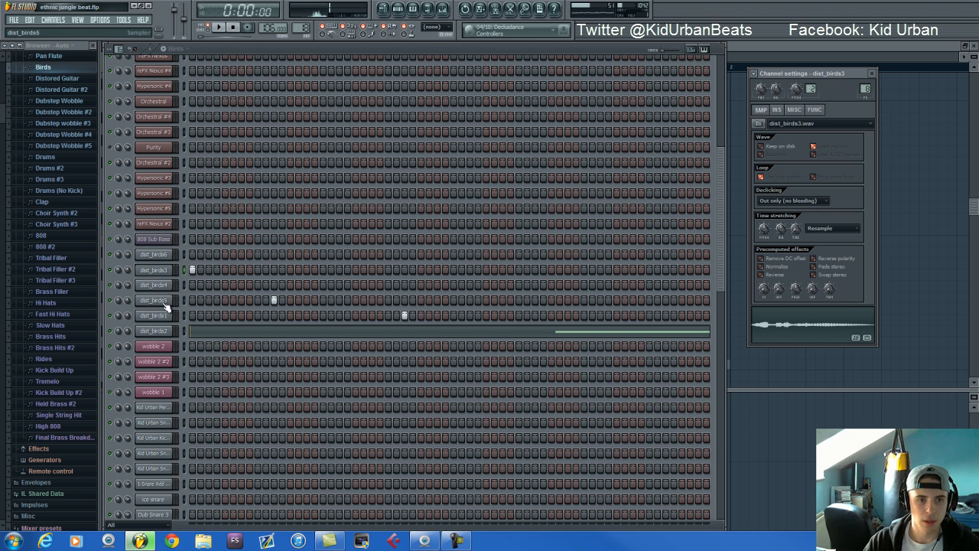
{"action": "left_click", "coordinate": [164, 303]}
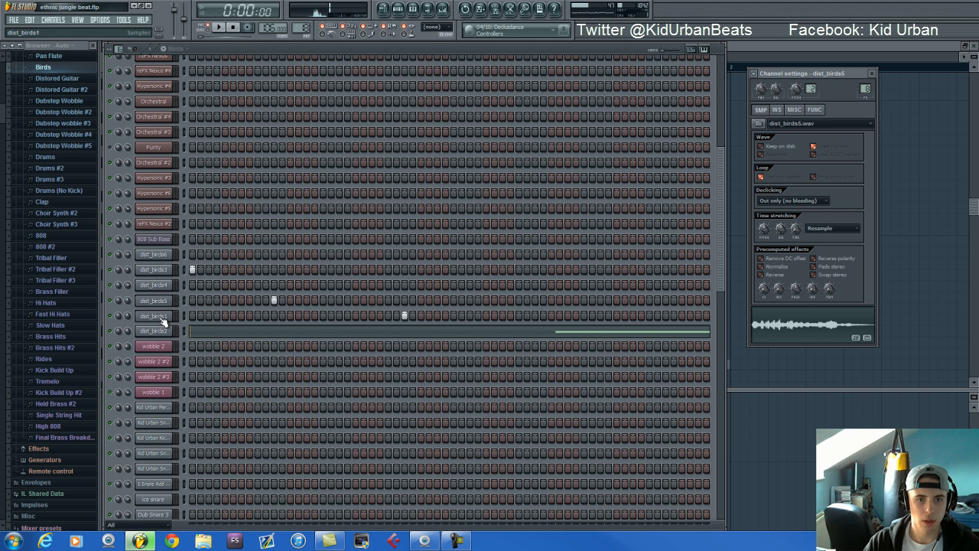
{"action": "left_click", "coordinate": [164, 331]}
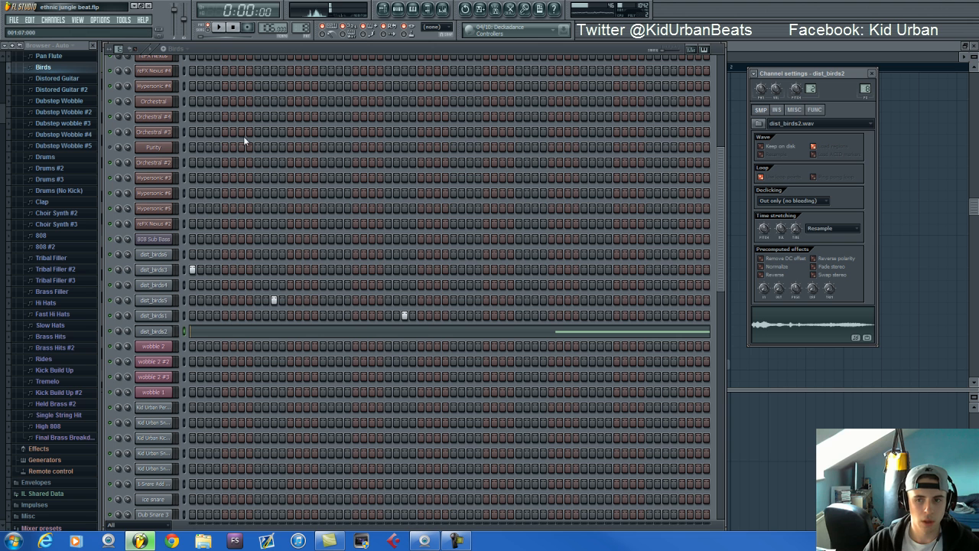
{"action": "left_click", "coordinate": [446, 11]}
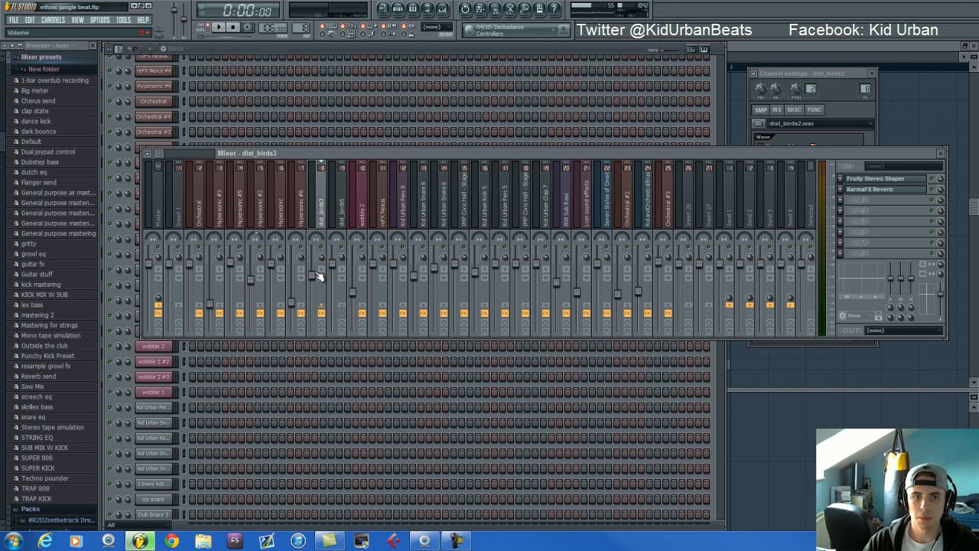
Return to the step sequencer, switch to the Distored Guitar pattern and open its Hypersonic #3 instrument
{"action": "left_click", "coordinate": [258, 54]}
{"action": "left_click_drag", "start_coordinate": [305, 28], "coordinate": [305, 17]}
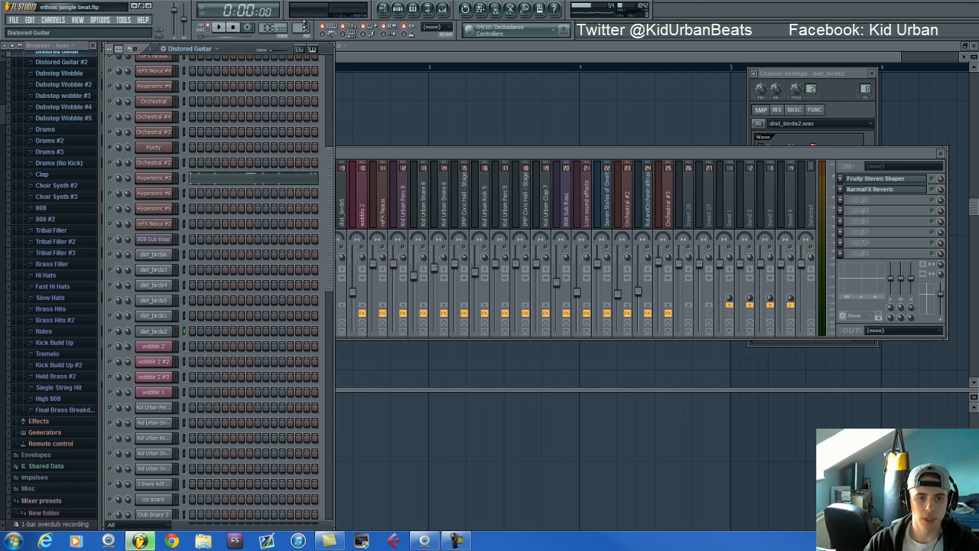
{"action": "scroll", "coordinate": [262, 226], "scroll_direction": "up", "scroll_amount": 3}
{"action": "left_click", "coordinate": [166, 225]}
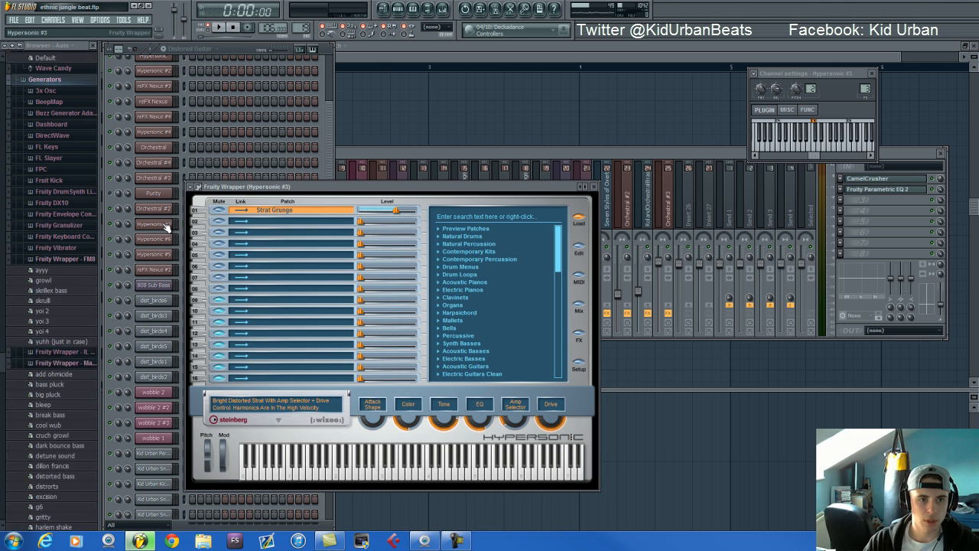
Return to the step sequencer and audition the Distored Guitar pattern
{"action": "left_click", "coordinate": [245, 50]}
{"action": "key", "text": "space"}
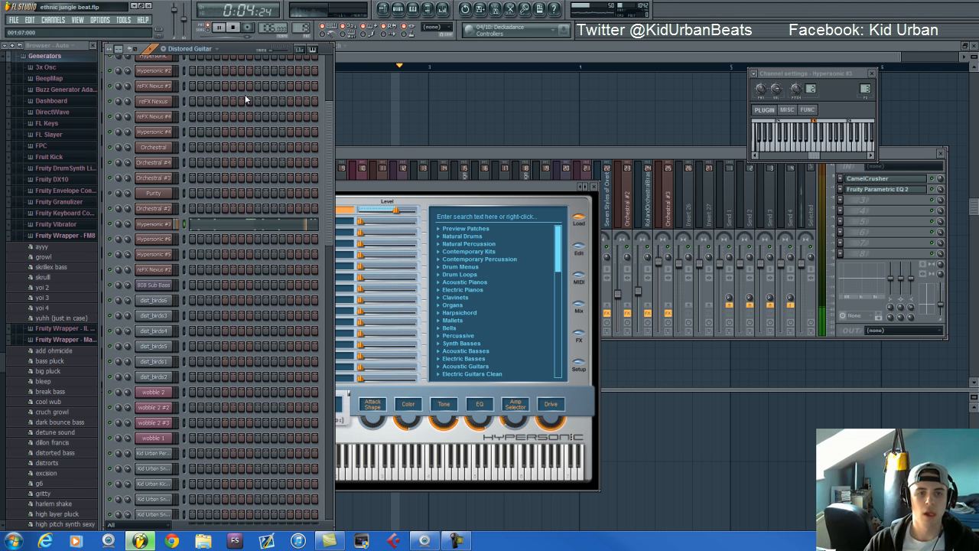
{"action": "key", "text": "space"}
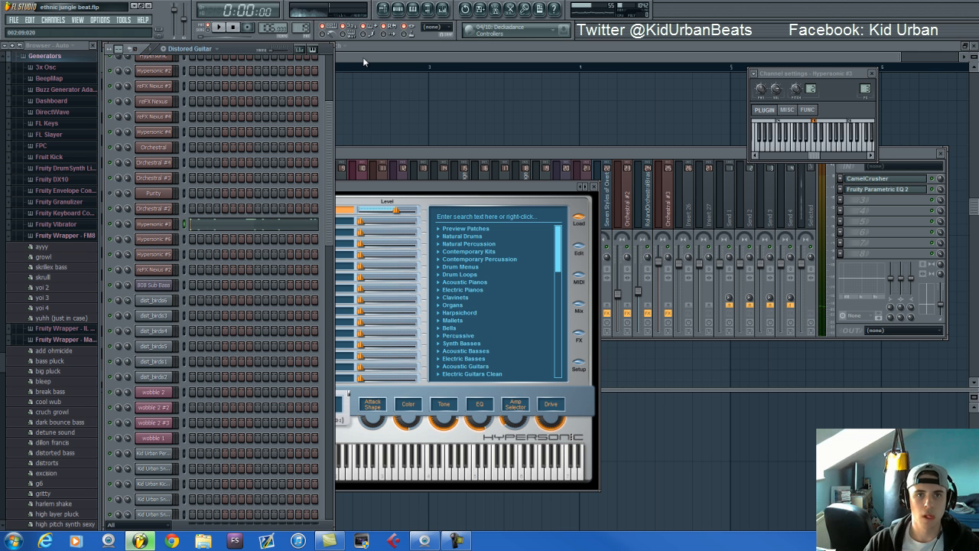
Bring back the Hypersonic #3 instrument and show the CamelCrusher effect on its mixer track
{"action": "left_click", "coordinate": [363, 61]}
{"action": "left_click", "coordinate": [442, 10]}
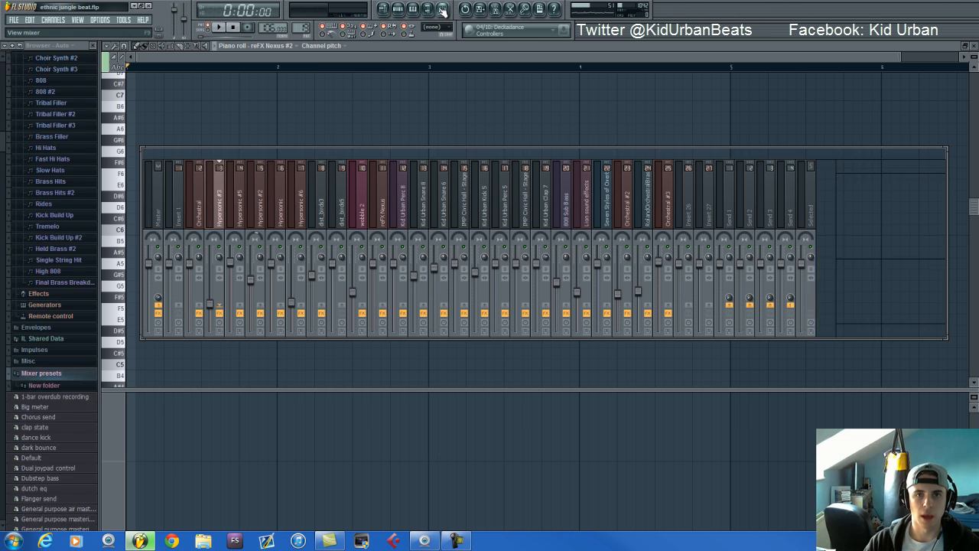
{"action": "left_click", "coordinate": [400, 11]}
{"action": "left_click", "coordinate": [147, 226]}
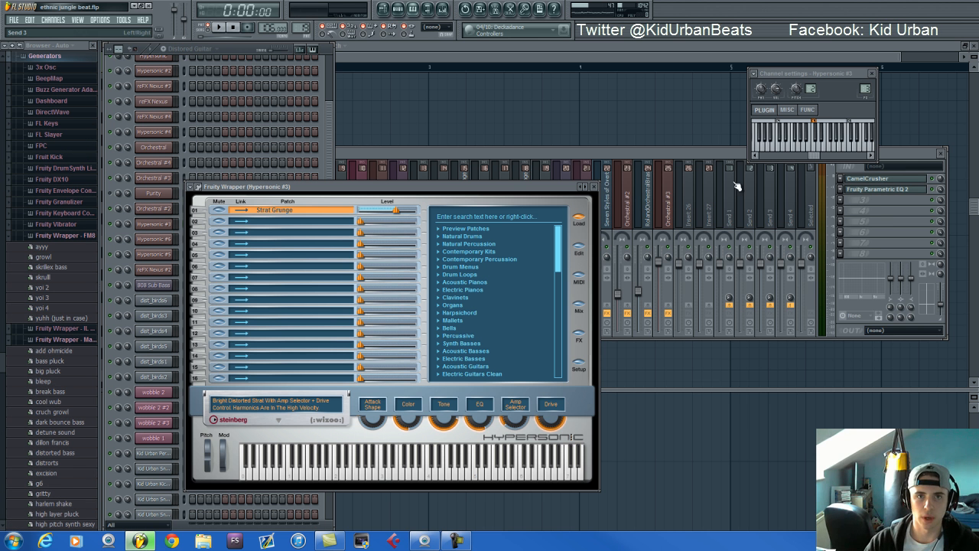
{"action": "left_click", "coordinate": [867, 179]}
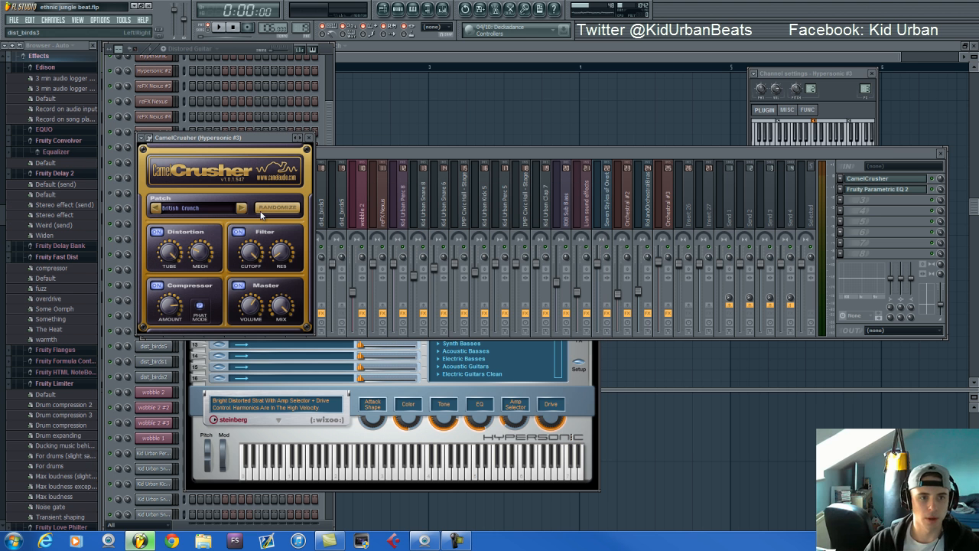
Play the Distored Guitar pattern to compare the Hypersonic #3 mixer track without and with its effects
{"action": "left_click", "coordinate": [230, 47]}
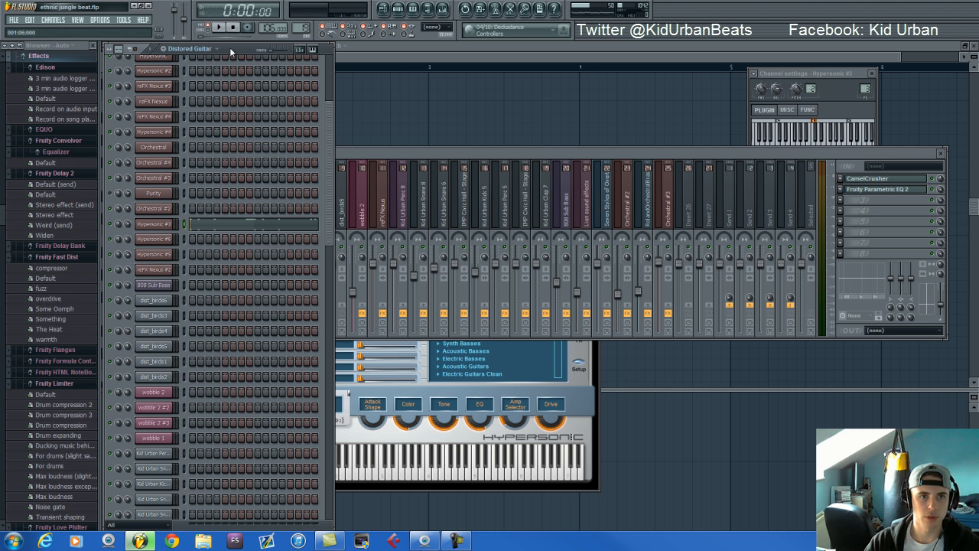
{"action": "left_click", "coordinate": [702, 149]}
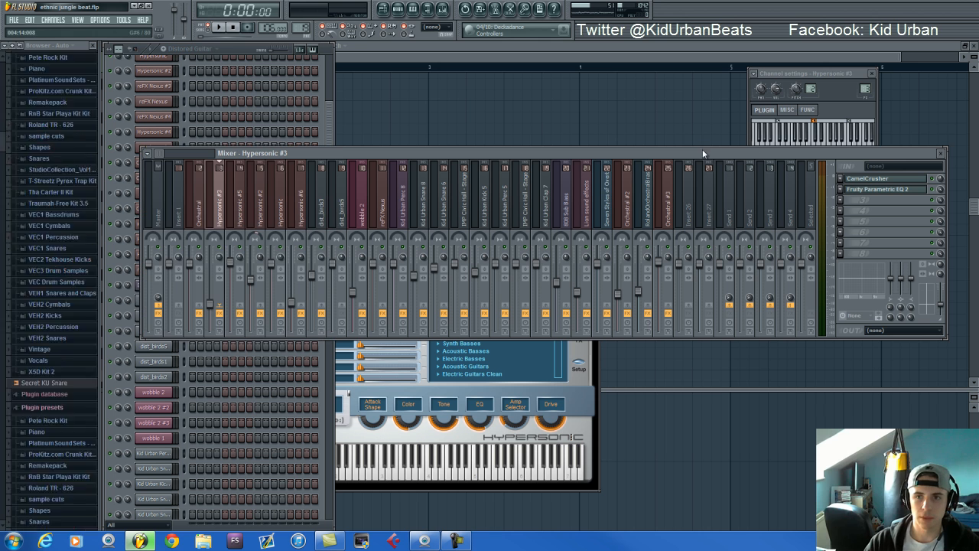
{"action": "key", "text": "space"}
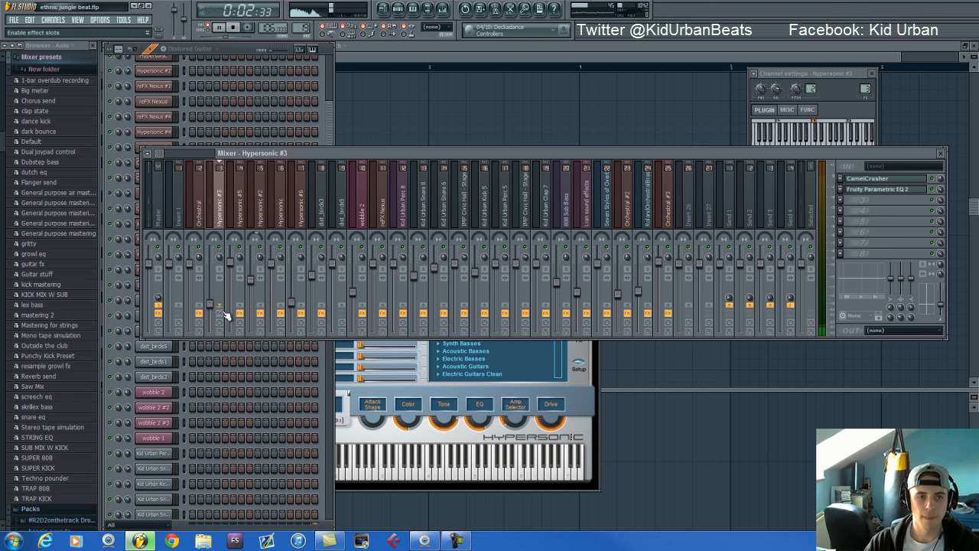
{"action": "left_click", "coordinate": [232, 48]}
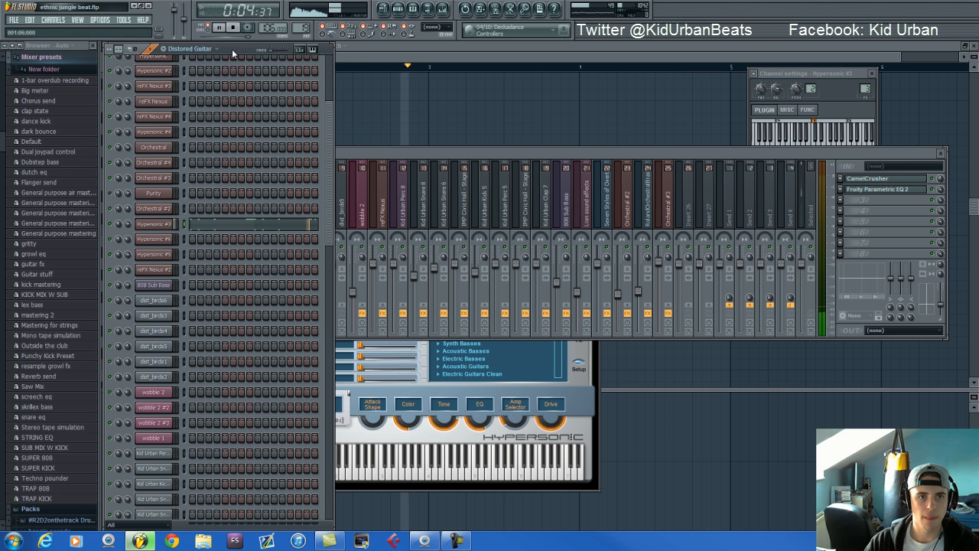
{"action": "key", "text": "space"}
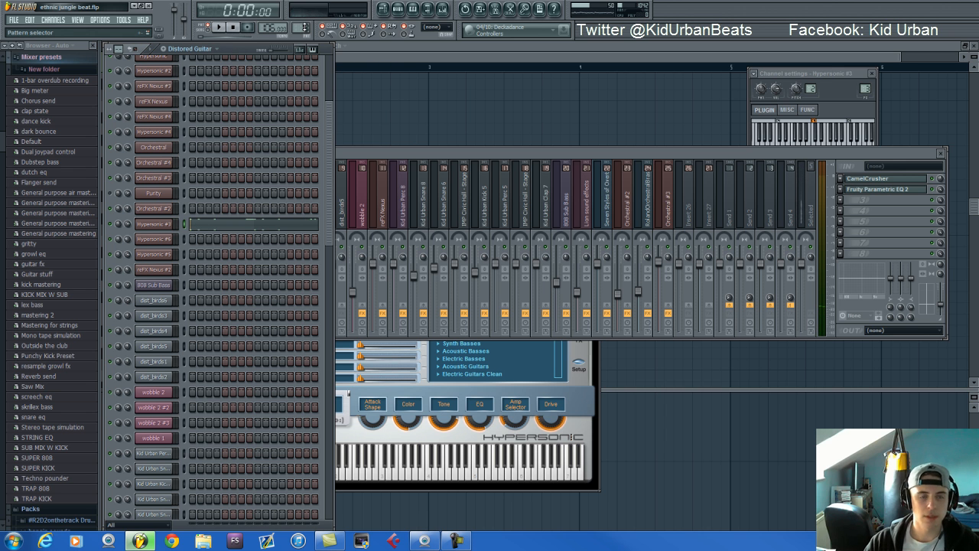
Switch to the Dubstep Wobble pattern and open the Wasp XT instrument of the wobble 2 channel
{"action": "scroll", "coordinate": [305, 24], "scroll_direction": "up", "scroll_amount": 1}
{"action": "left_click_drag", "start_coordinate": [327, 162], "coordinate": [327, 83]}
{"action": "scroll", "coordinate": [305, 25], "scroll_direction": "down", "scroll_amount": 1}
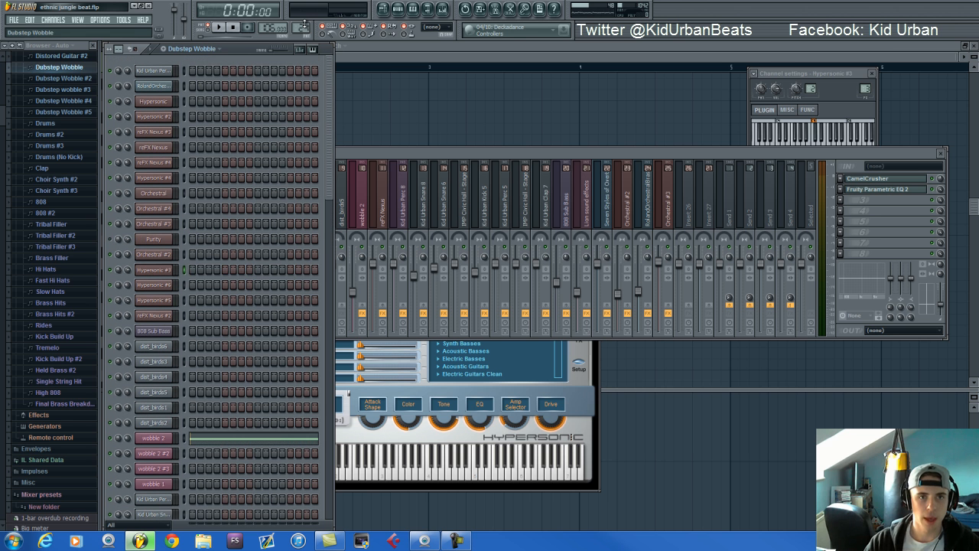
{"action": "scroll", "coordinate": [268, 443], "scroll_direction": "down", "scroll_amount": 3}
{"action": "left_click", "coordinate": [157, 392]}
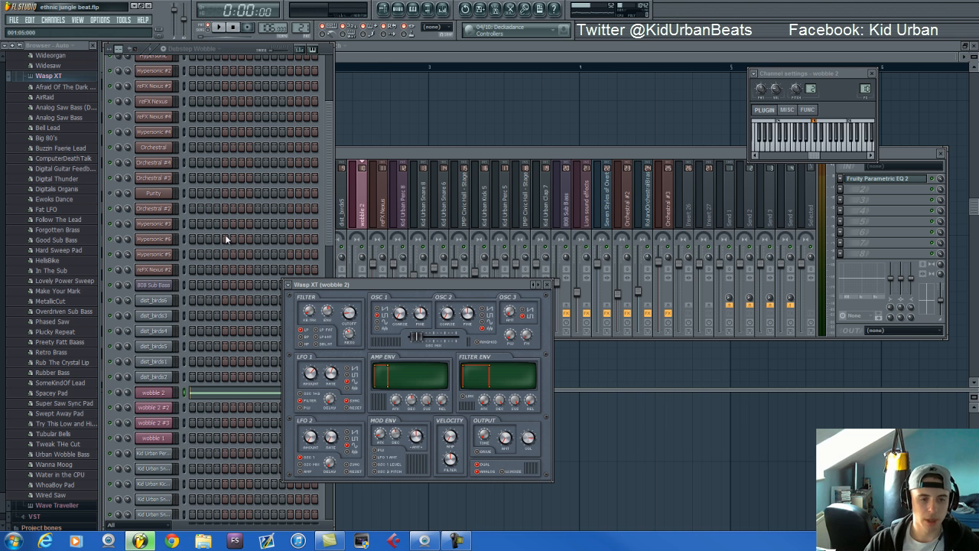
Audition notes on wobble 2, comparing its mixer track with and without effects, and return to the step sequencer
{"action": "key", "text": "z"}
{"action": "key", "text": "q"}
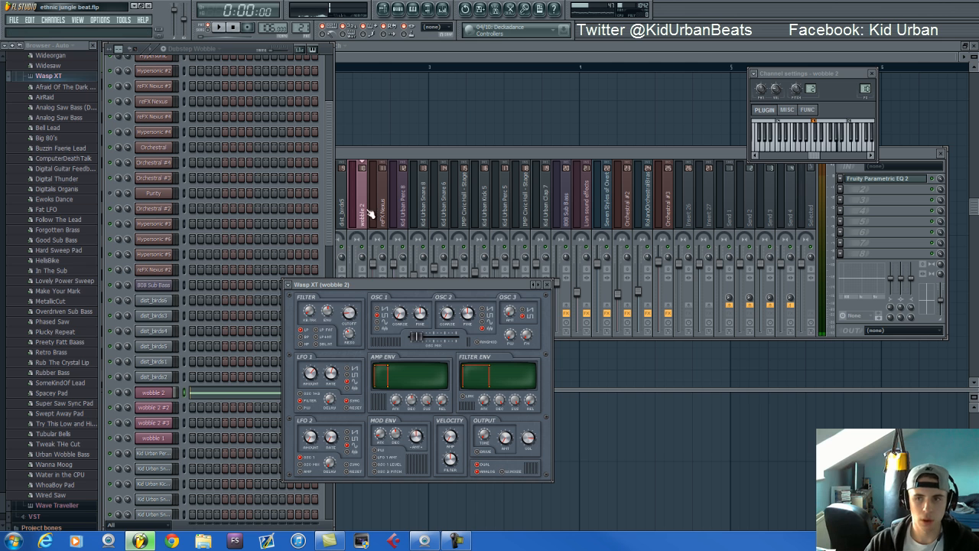
{"action": "left_click", "coordinate": [382, 155]}
{"action": "key", "text": "r"}
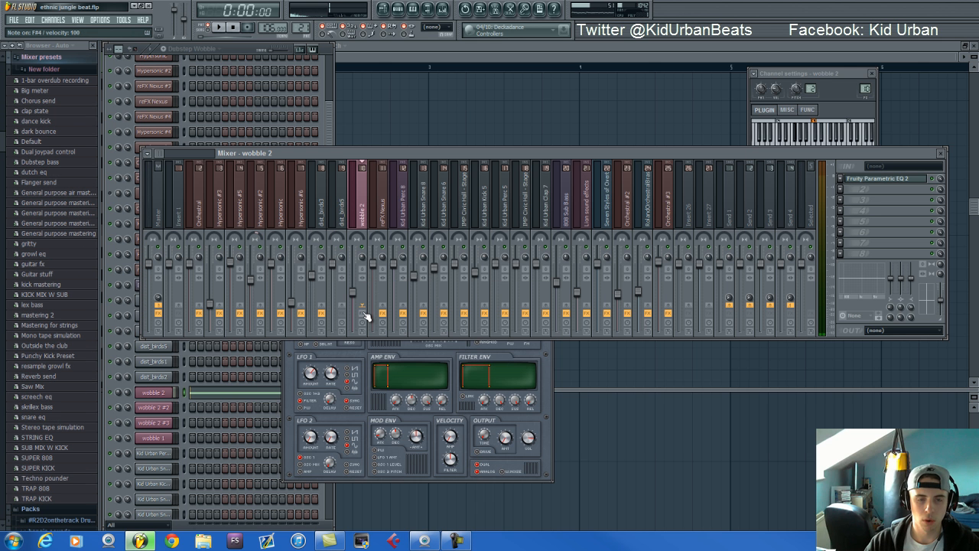
{"action": "left_click", "coordinate": [364, 314]}
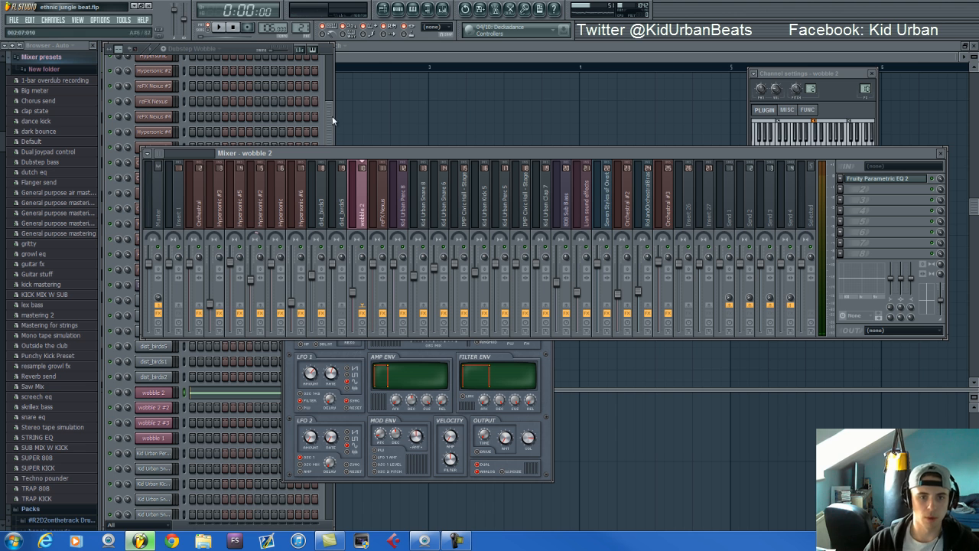
{"action": "left_click", "coordinate": [245, 52]}
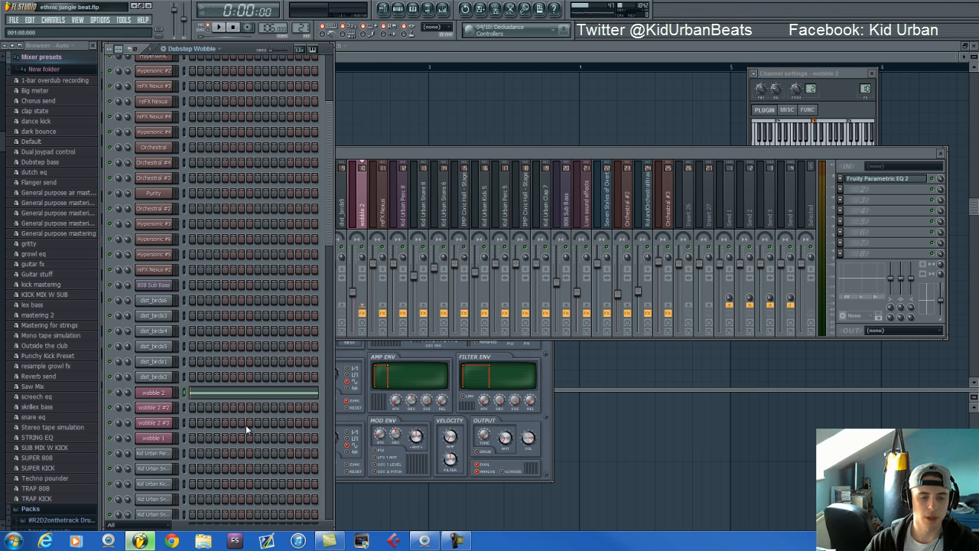
Audition the Dubstep Wobble #2, Dubstep wobble #3 and Dubstep Wobble #4 patterns in turn
{"action": "left_click_drag", "start_coordinate": [302, 29], "coordinate": [301, 24]}
{"action": "key", "text": "space"}
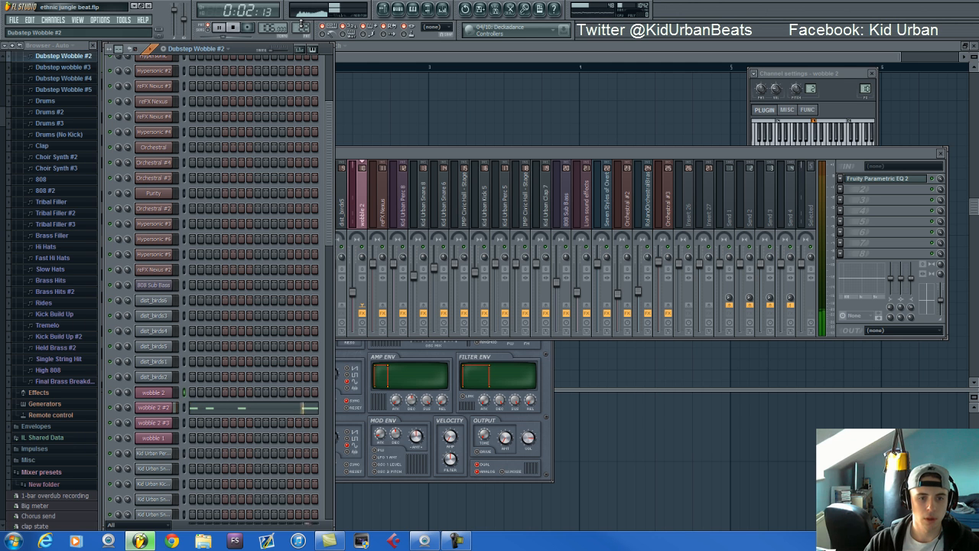
{"action": "left_click_drag", "start_coordinate": [302, 27], "coordinate": [302, 24]}
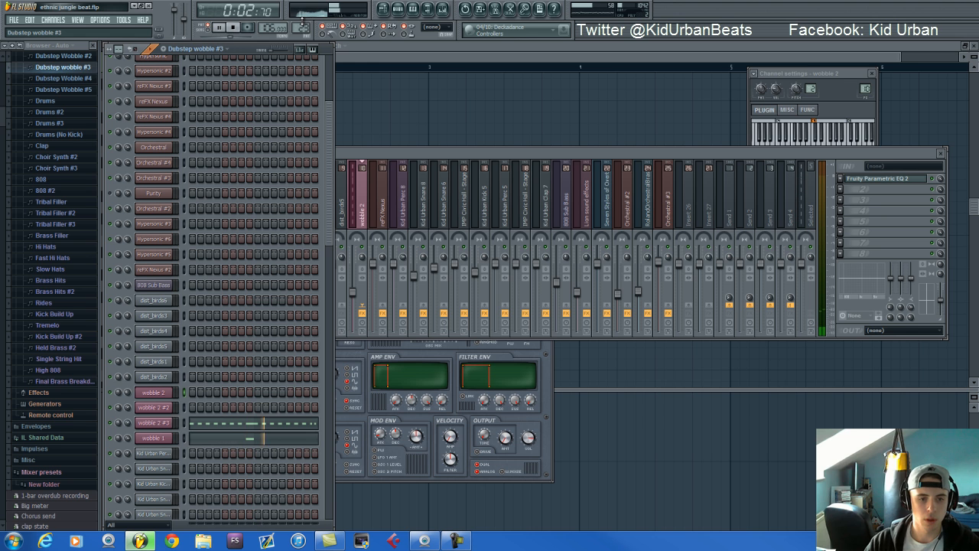
{"action": "key", "text": "space"}
{"action": "left_click_drag", "start_coordinate": [302, 28], "coordinate": [302, 24]}
{"action": "key", "text": "space"}
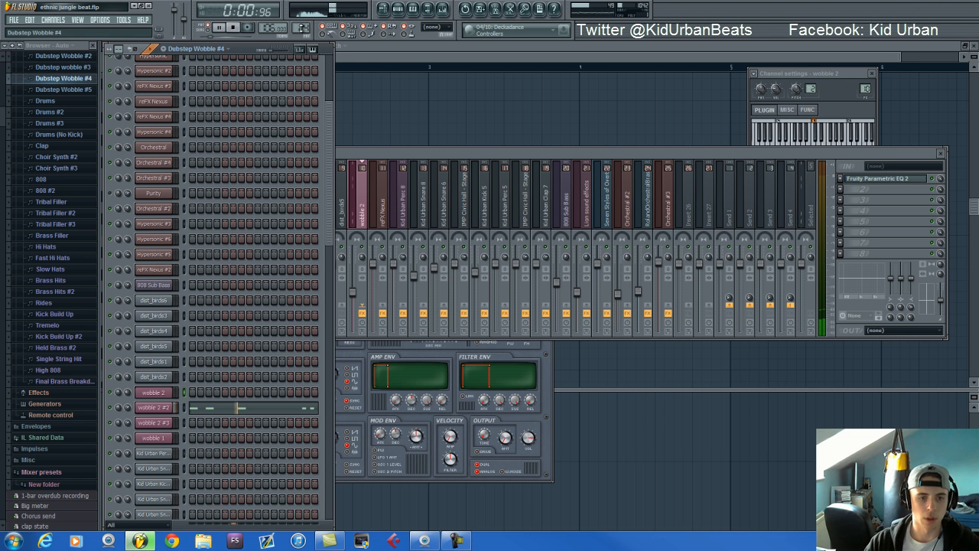
{"action": "key", "text": "space"}
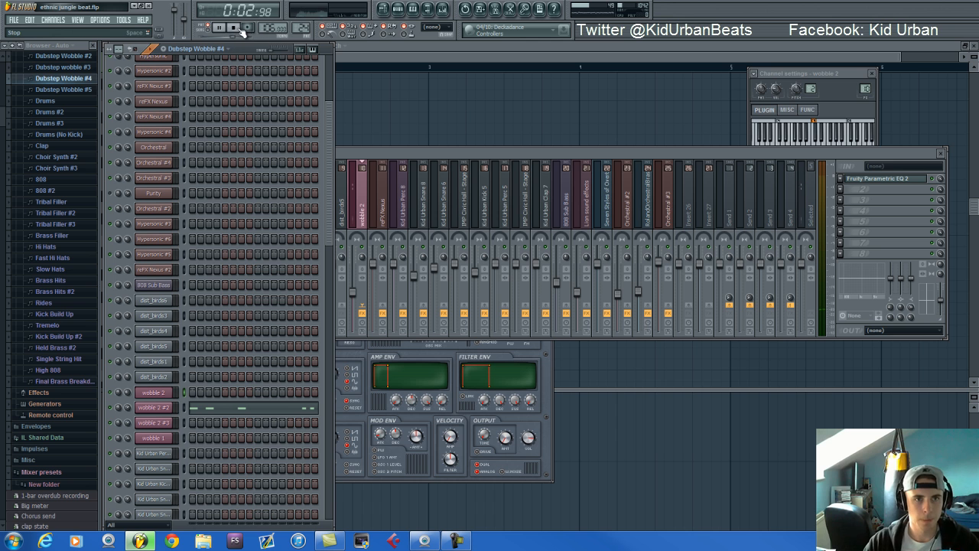
Switch to the Drums pattern, bring its drum channels into view and audition it
{"action": "left_click_drag", "start_coordinate": [303, 28], "coordinate": [303, 18]}
{"action": "scroll", "coordinate": [287, 125], "scroll_direction": "down", "scroll_amount": 6}
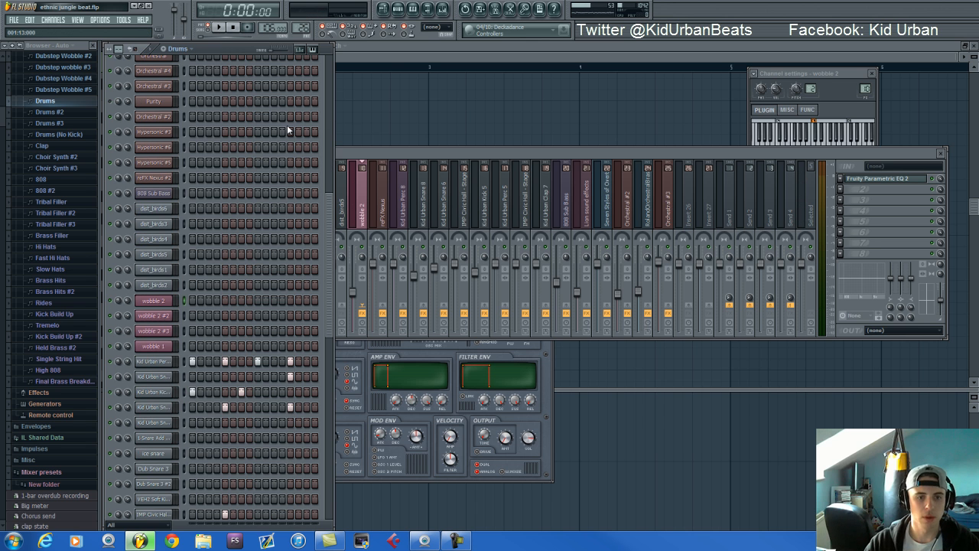
{"action": "scroll", "coordinate": [287, 124], "scroll_direction": "down", "scroll_amount": 6}
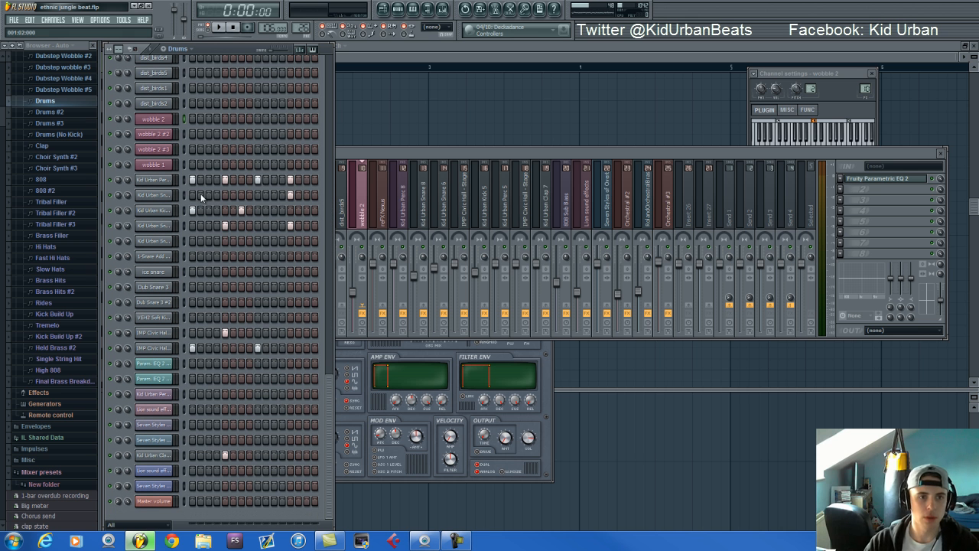
{"action": "key", "text": "space"}
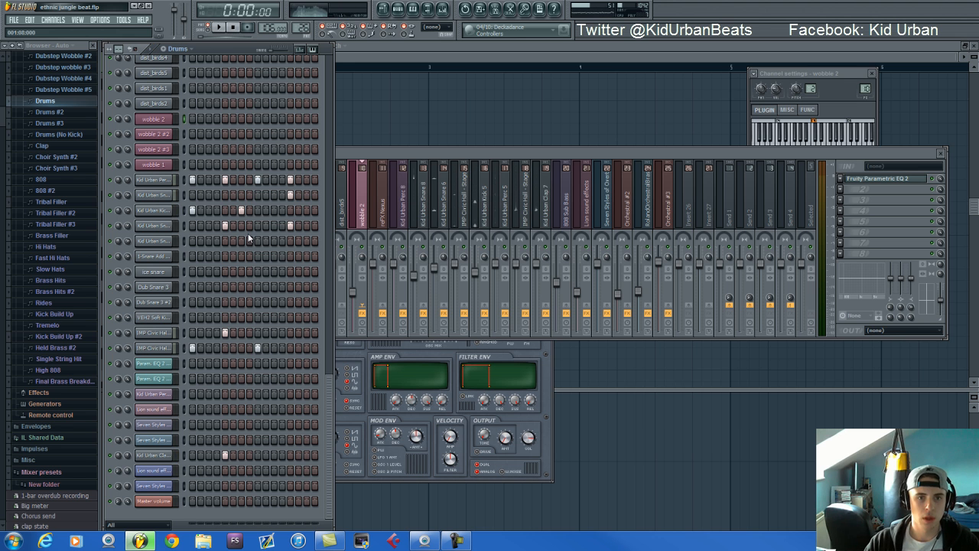
Show the channel settings of the Drums pattern's percussion, snare, kick, IMP Civic Hall and clap samples in turn
{"action": "left_click", "coordinate": [167, 180]}
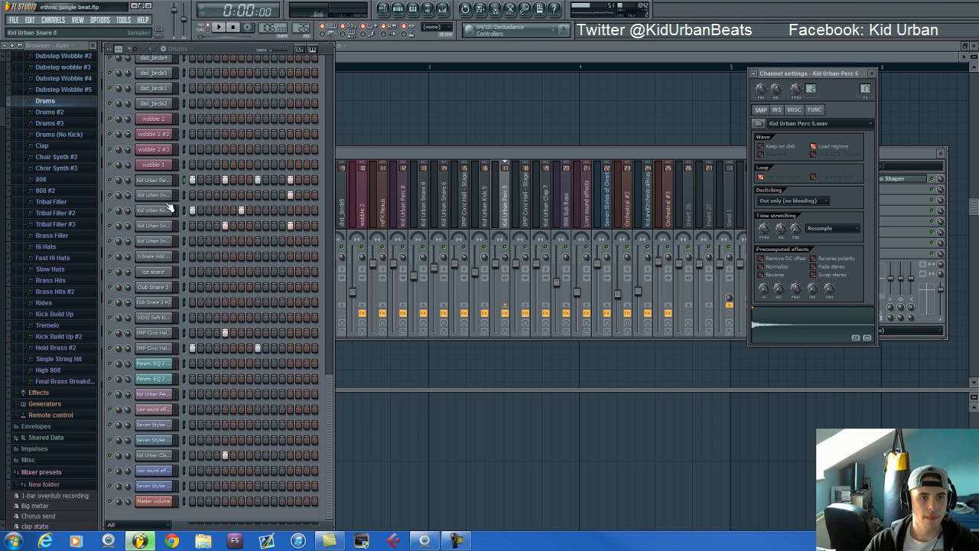
{"action": "left_click", "coordinate": [162, 198]}
{"action": "left_click", "coordinate": [162, 198]}
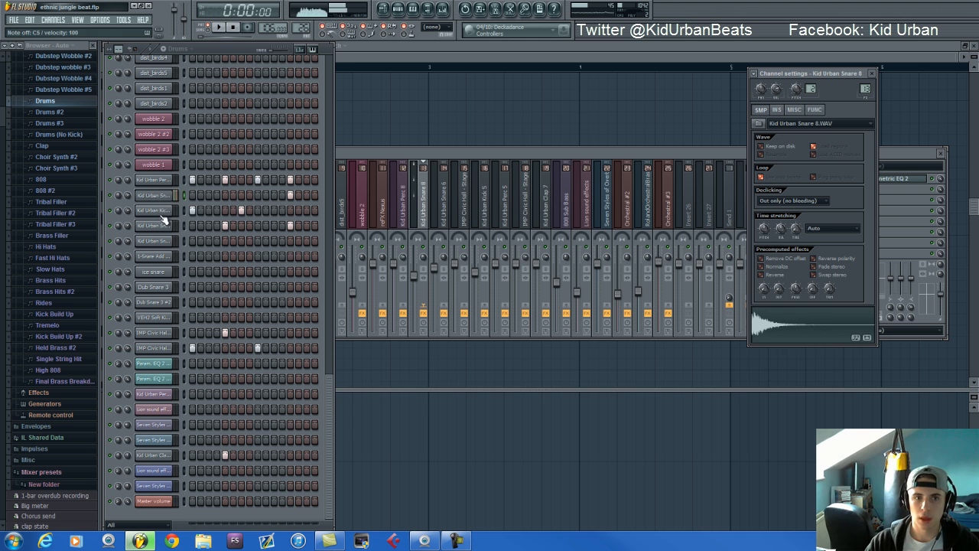
{"action": "left_click", "coordinate": [162, 212]}
{"action": "left_click", "coordinate": [163, 227]}
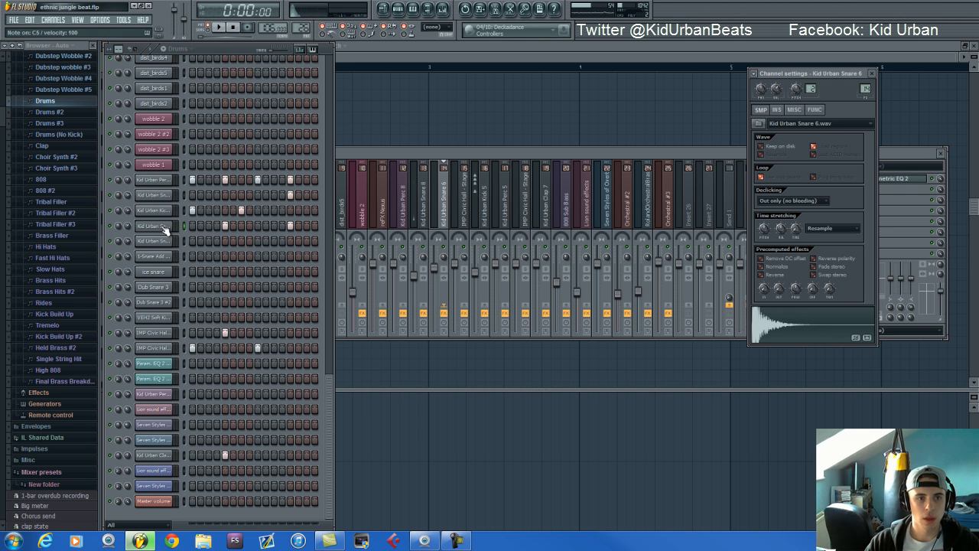
{"action": "left_click", "coordinate": [161, 336]}
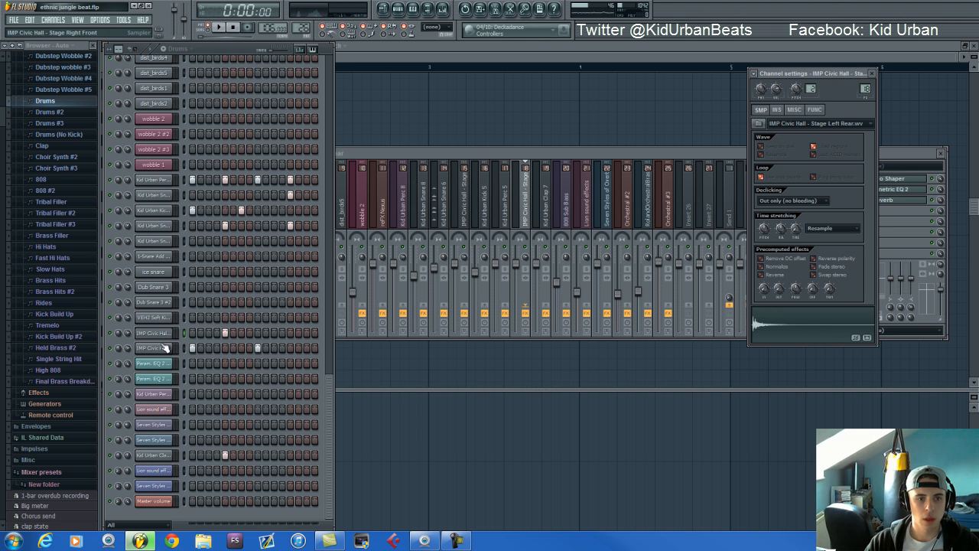
{"action": "left_click", "coordinate": [164, 349]}
{"action": "left_click", "coordinate": [156, 457]}
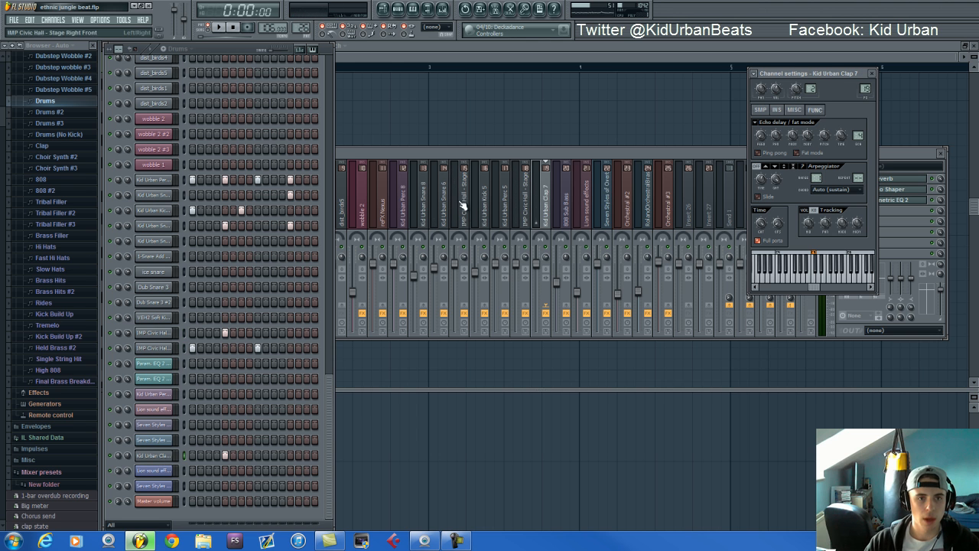
Show the mixer effects of IMP Civic Hall - Stage Left Rear, audition the sample and return to the step sequencer
{"action": "left_click", "coordinate": [157, 333]}
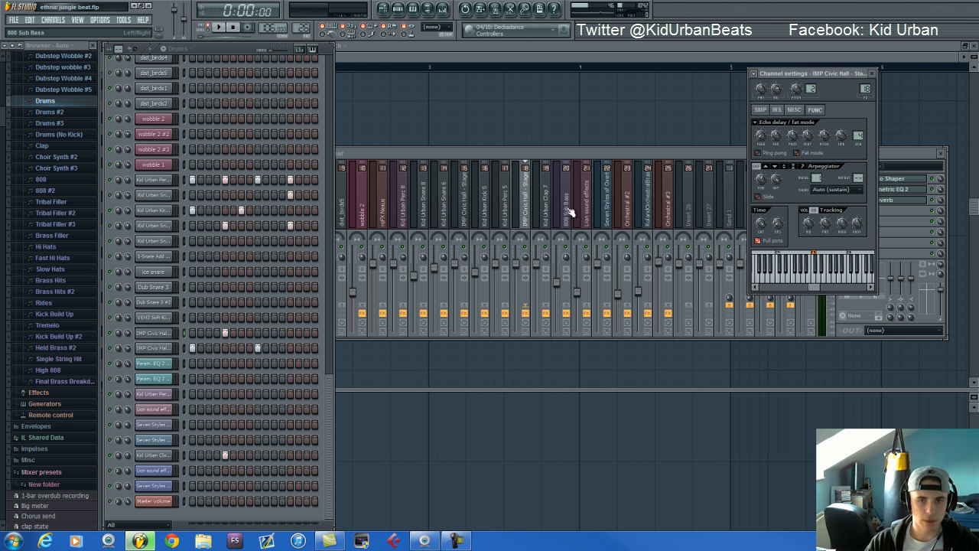
{"action": "left_click", "coordinate": [553, 154]}
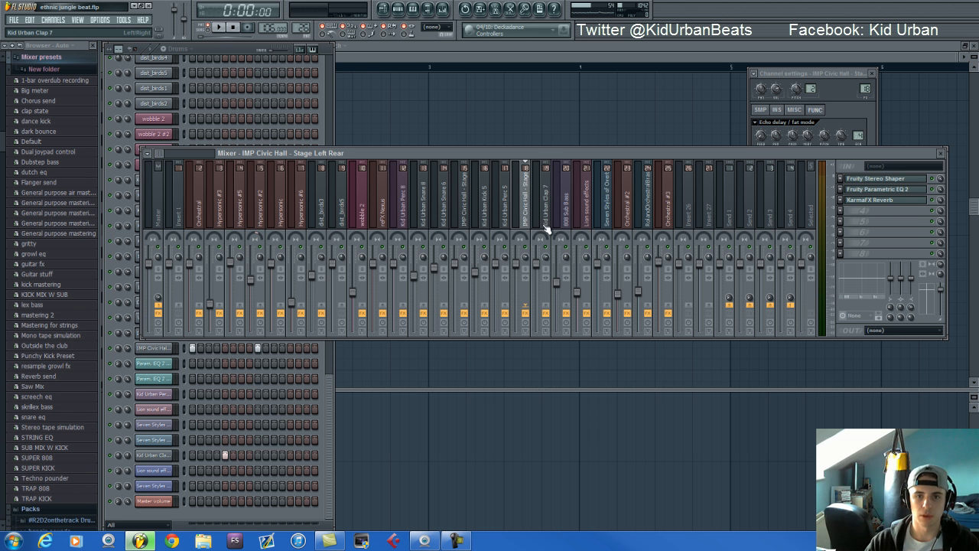
{"action": "key", "text": "z"}
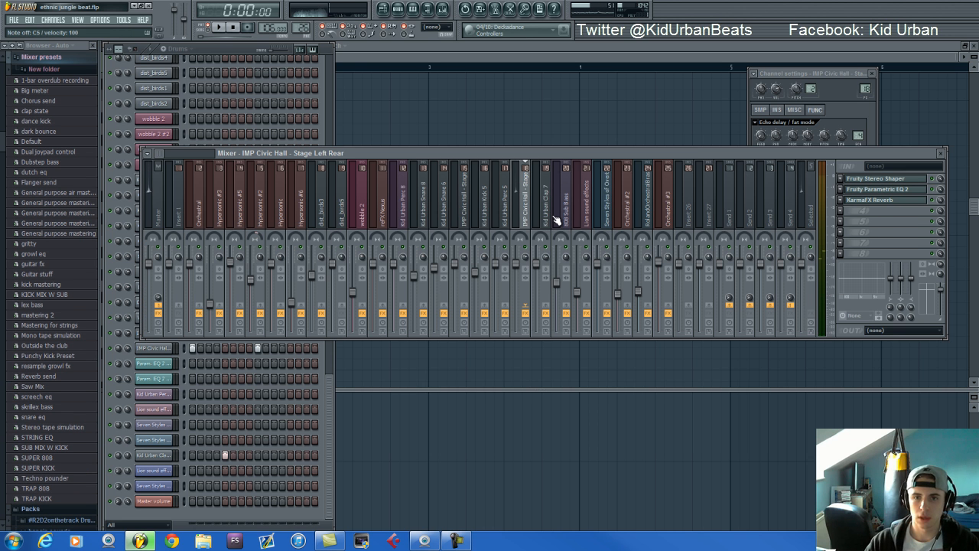
{"action": "left_click", "coordinate": [234, 46]}
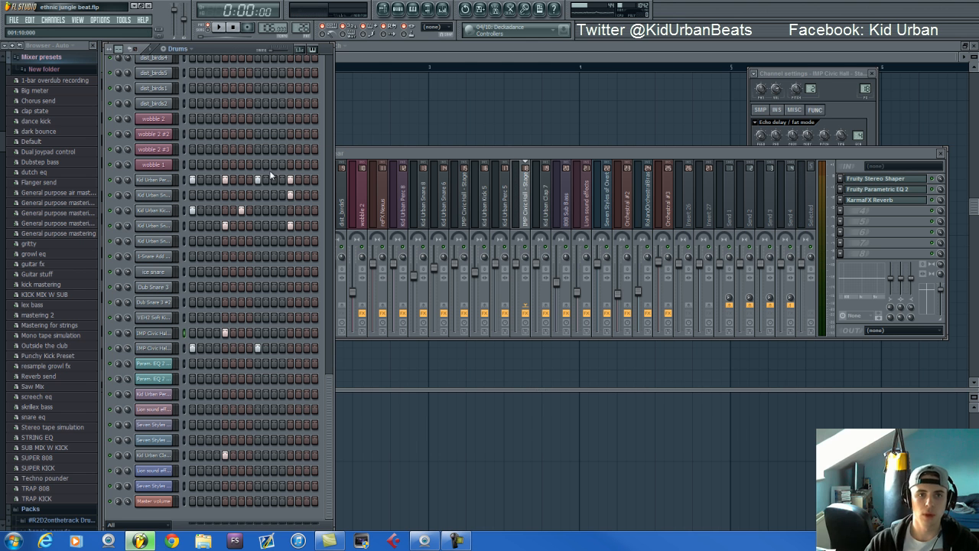
Audition the Drums pattern again, followed by the Drums #2 pattern
{"action": "key", "text": "space"}
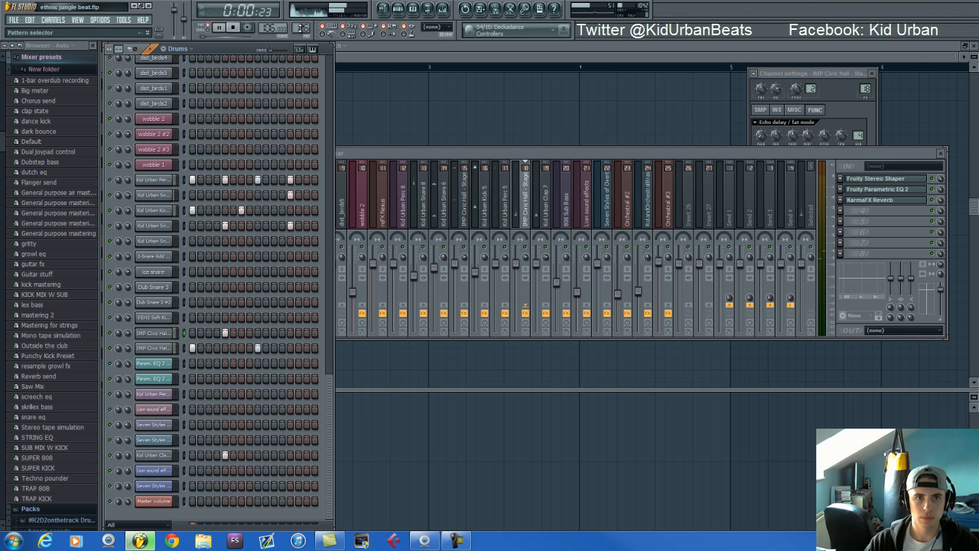
{"action": "key", "text": "space"}
{"action": "scroll", "coordinate": [54, 283], "scroll_direction": "up", "scroll_amount": 10}
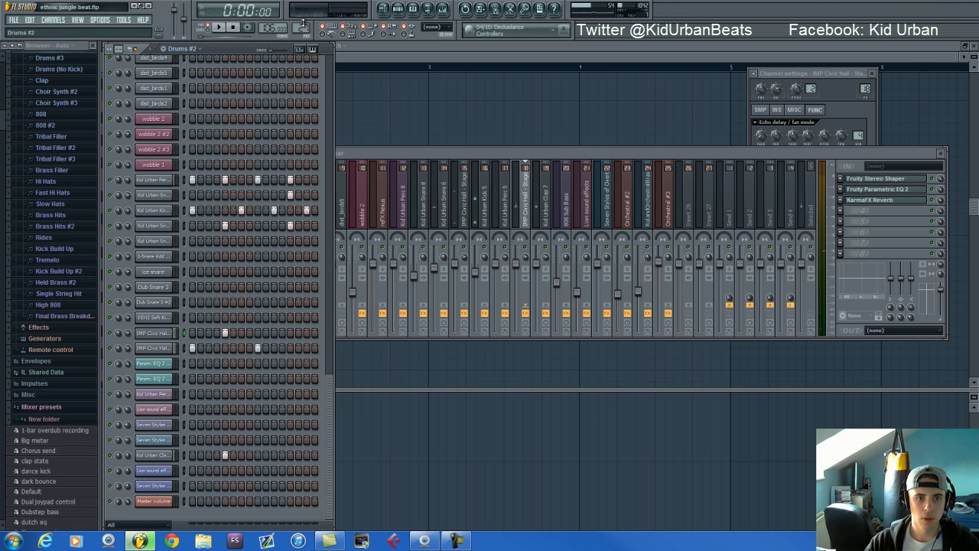
{"action": "key", "text": "space"}
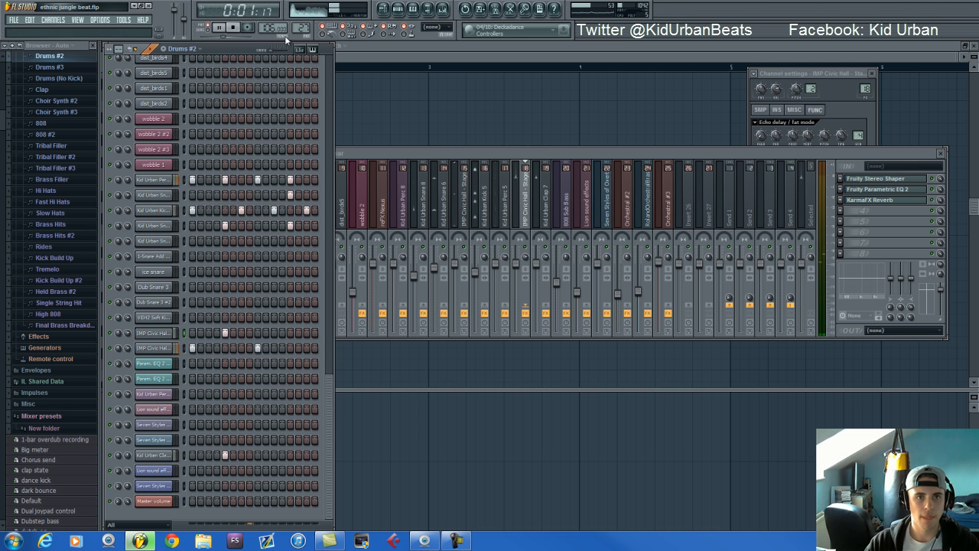
Stop the Drums #2 pattern and audition the Drums #3 and Drums (No Kick) patterns
{"action": "key", "text": "space"}
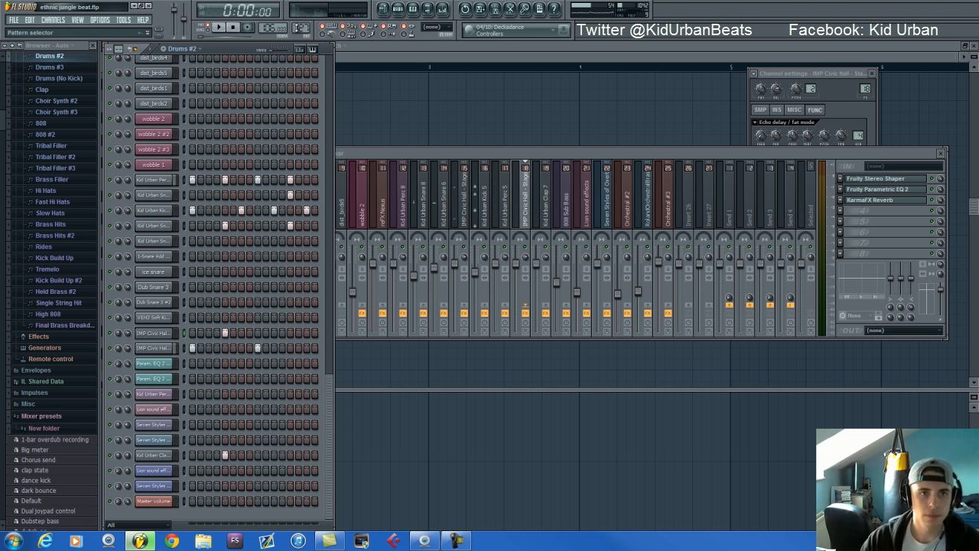
{"action": "scroll", "coordinate": [302, 19], "scroll_direction": "up", "scroll_amount": 1}
{"action": "key", "text": "space"}
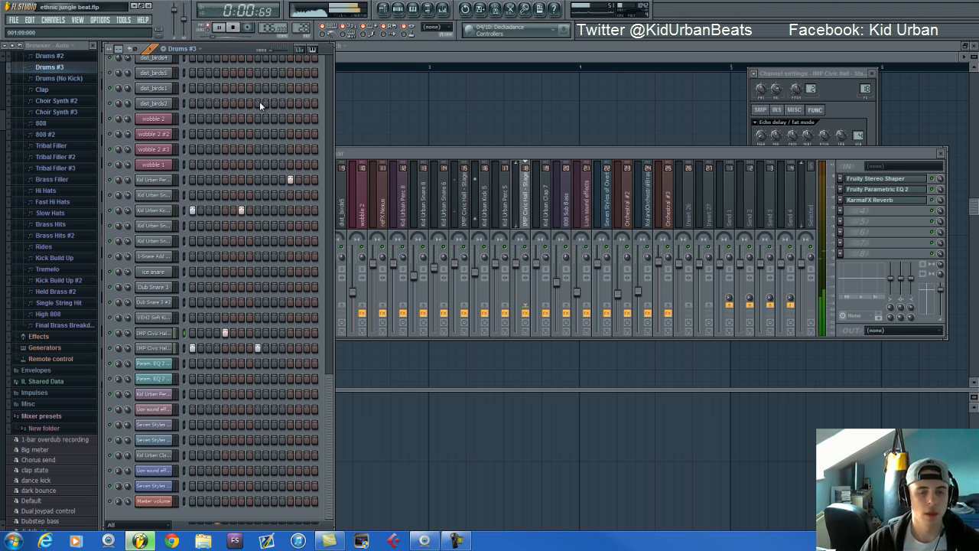
{"action": "key", "text": "space"}
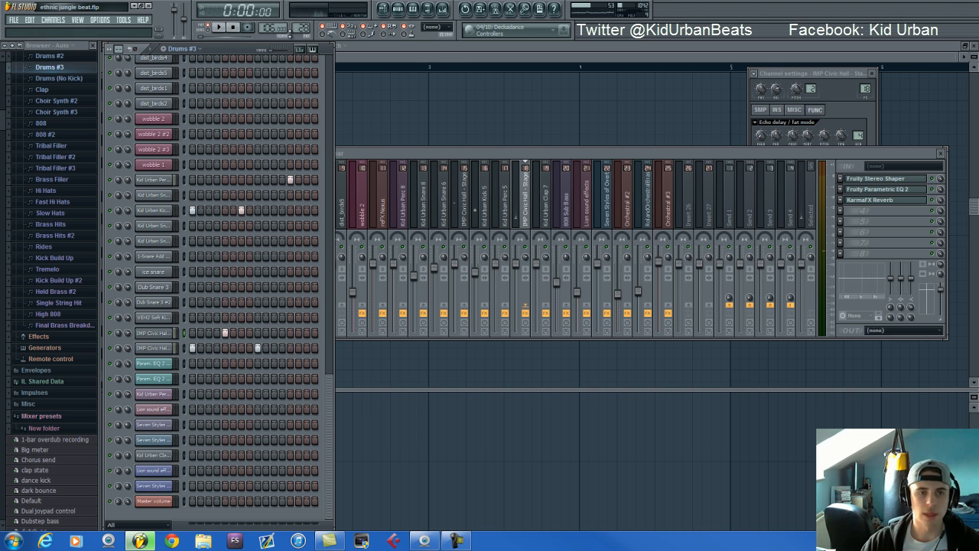
{"action": "scroll", "coordinate": [300, 28], "scroll_direction": "up", "scroll_amount": 1}
{"action": "key", "text": "space"}
{"action": "key", "text": "space"}
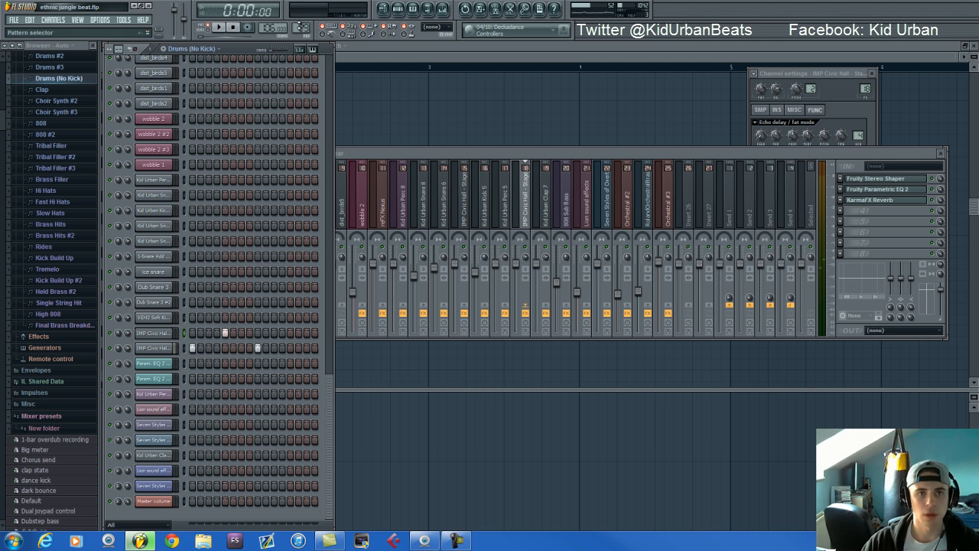
Switch to the Clap pattern and audition it
{"action": "scroll", "coordinate": [302, 22], "scroll_direction": "up", "scroll_amount": 1}
{"action": "scroll", "coordinate": [262, 185], "scroll_direction": "up", "scroll_amount": 3}
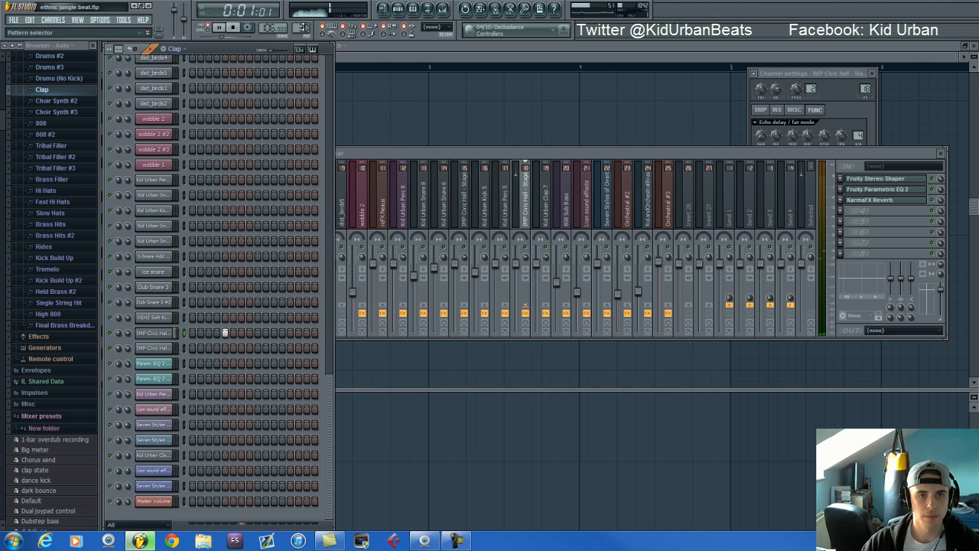
{"action": "key", "text": "space"}
Switch to the Choir Synth #2 pattern and play it with the Hypersonic #5 notes shown in the piano roll
{"action": "scroll", "coordinate": [303, 25], "scroll_direction": "up", "scroll_amount": 1}
{"action": "scroll", "coordinate": [282, 212], "scroll_direction": "up", "scroll_amount": 5}
{"action": "scroll", "coordinate": [284, 208], "scroll_direction": "up", "scroll_amount": 3}
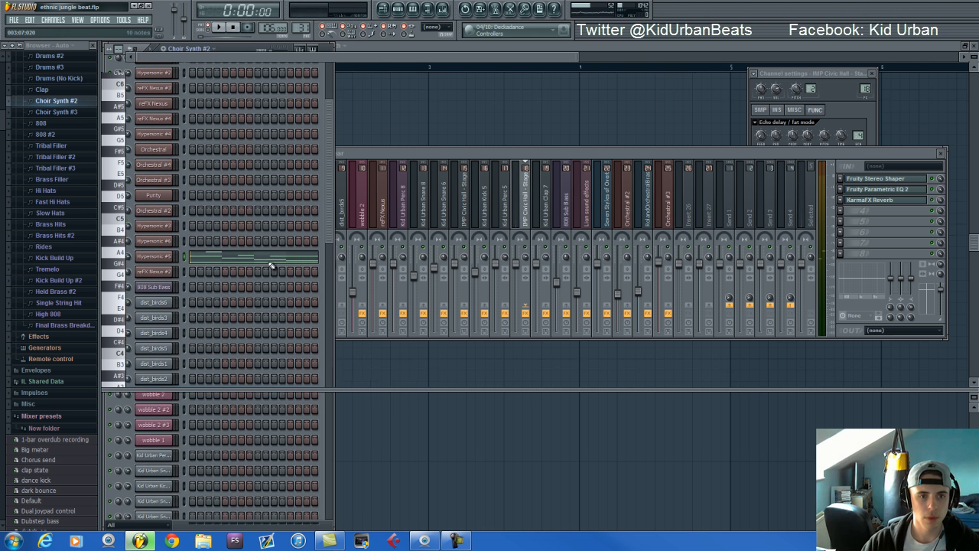
{"action": "left_click", "coordinate": [273, 262]}
{"action": "scroll", "coordinate": [274, 255], "scroll_direction": "down", "scroll_amount": 2}
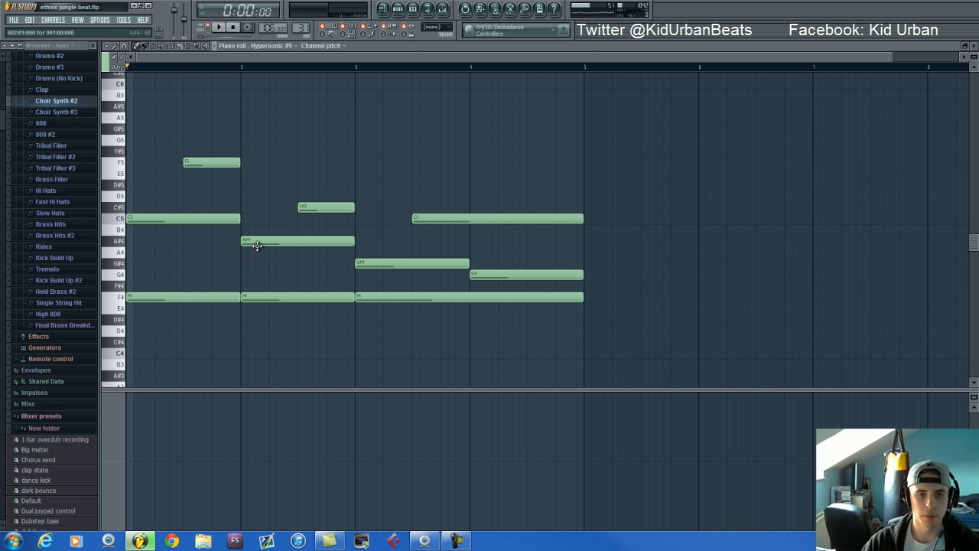
{"action": "key", "text": "space"}
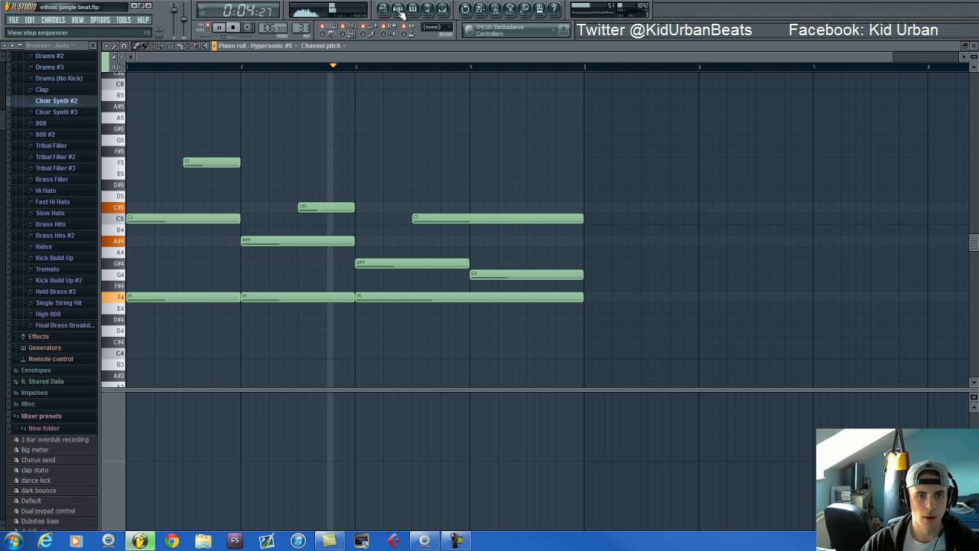
Display the note velocities beneath the Hypersonic #5 notes in the piano roll
{"action": "left_click", "coordinate": [112, 478]}
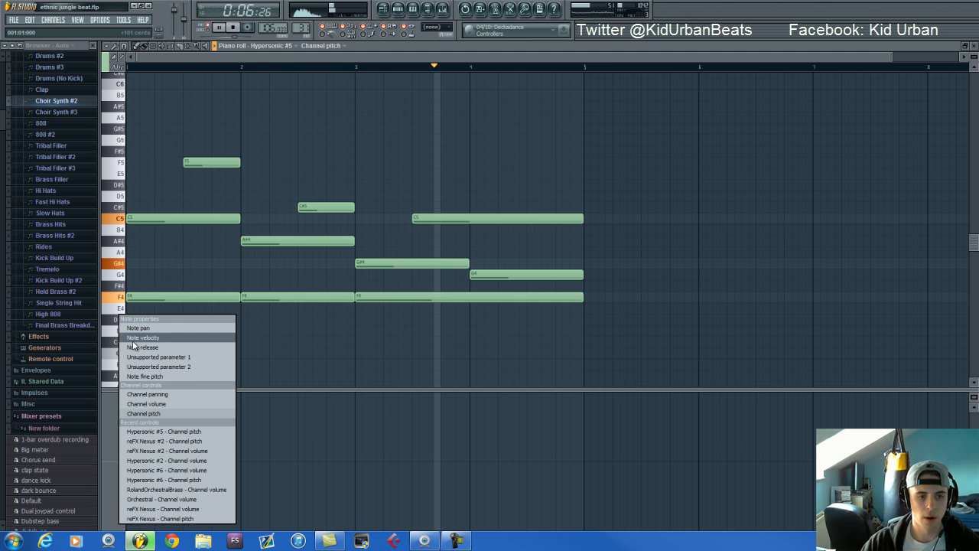
{"action": "left_click", "coordinate": [145, 337]}
{"action": "left_click", "coordinate": [104, 430]}
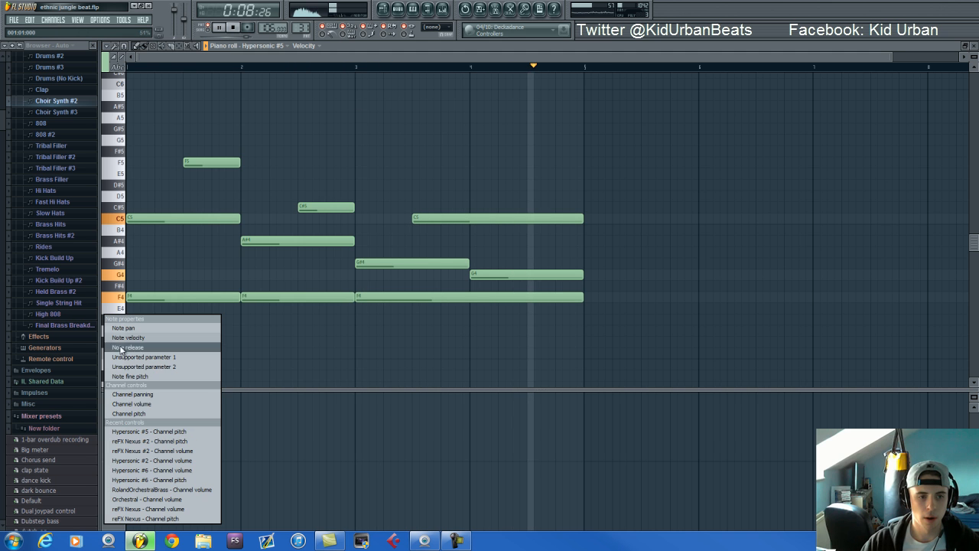
{"action": "left_click", "coordinate": [126, 340]}
{"action": "key", "text": "space"}
{"action": "left_click", "coordinate": [276, 176]}
{"action": "right_click", "coordinate": [311, 176]}
{"action": "left_click", "coordinate": [107, 433]}
{"action": "left_click", "coordinate": [130, 360]}
{"action": "left_click", "coordinate": [109, 472]}
{"action": "left_click", "coordinate": [134, 325]}
Raise the velocity of the F5 note, audition it and level it with the other notes again
{"action": "left_click", "coordinate": [185, 439]}
{"action": "key", "text": "space"}
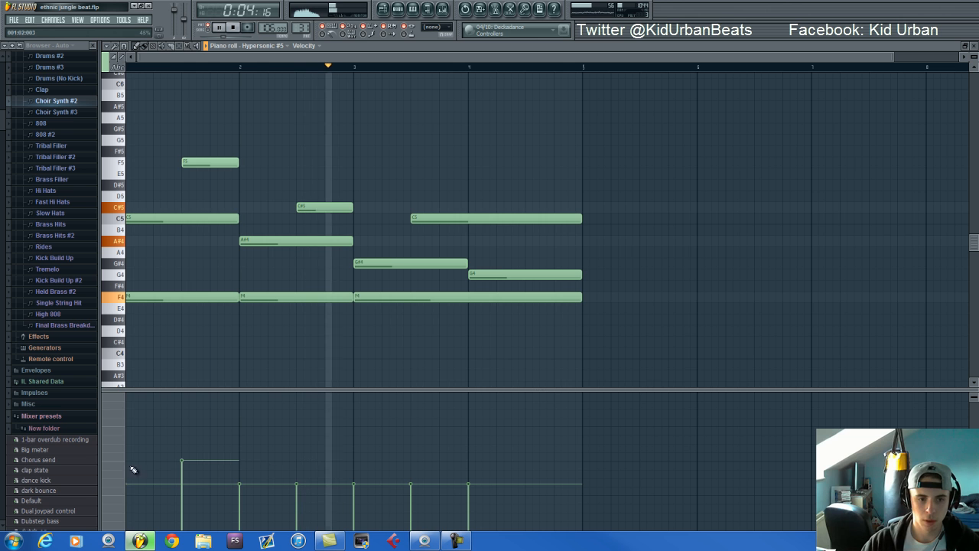
{"action": "key", "text": "space"}
{"action": "left_click", "coordinate": [195, 485]}
{"action": "key", "text": "space"}
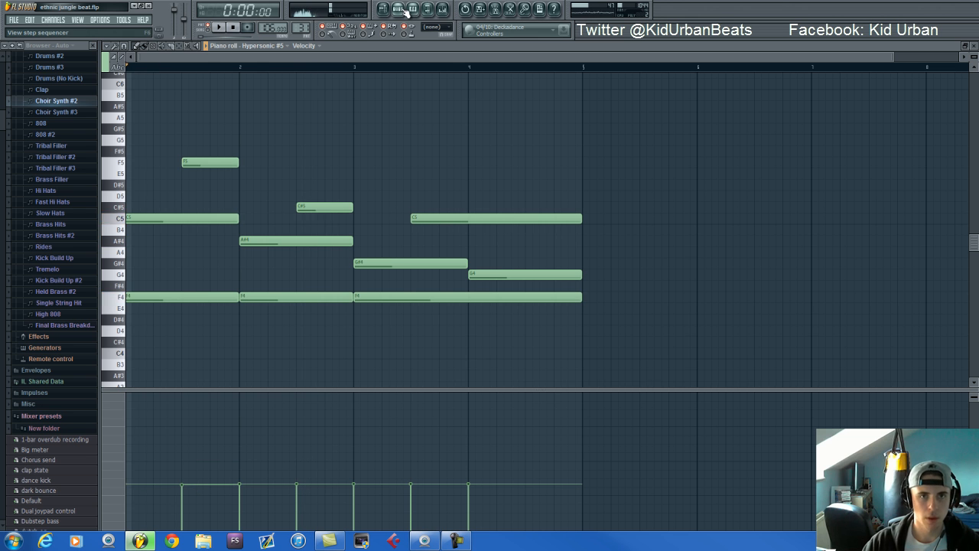
{"action": "key", "text": "space"}
Return to the step sequencer, switch to the 808 pattern and show the 3x Osc settings of 808 Sub Bass
{"action": "key", "text": "F6"}
{"action": "left_click_drag", "start_coordinate": [300, 28], "coordinate": [301, 24]}
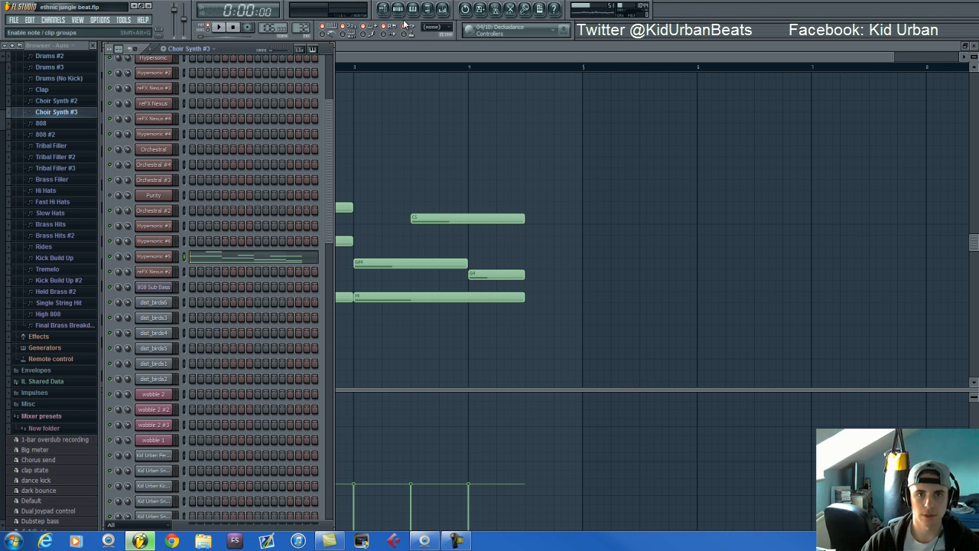
{"action": "left_click_drag", "start_coordinate": [303, 25], "coordinate": [305, 19]}
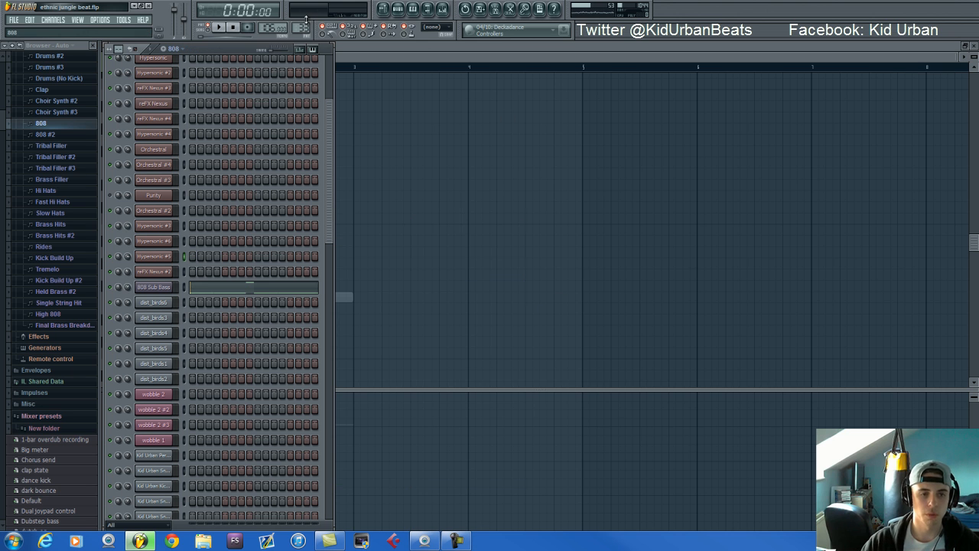
{"action": "left_click", "coordinate": [149, 288]}
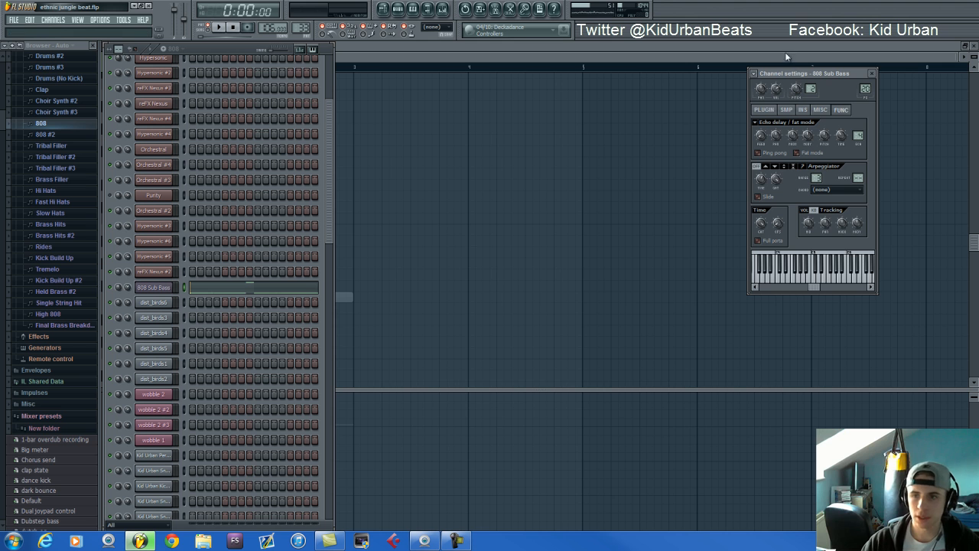
{"action": "left_click", "coordinate": [765, 110]}
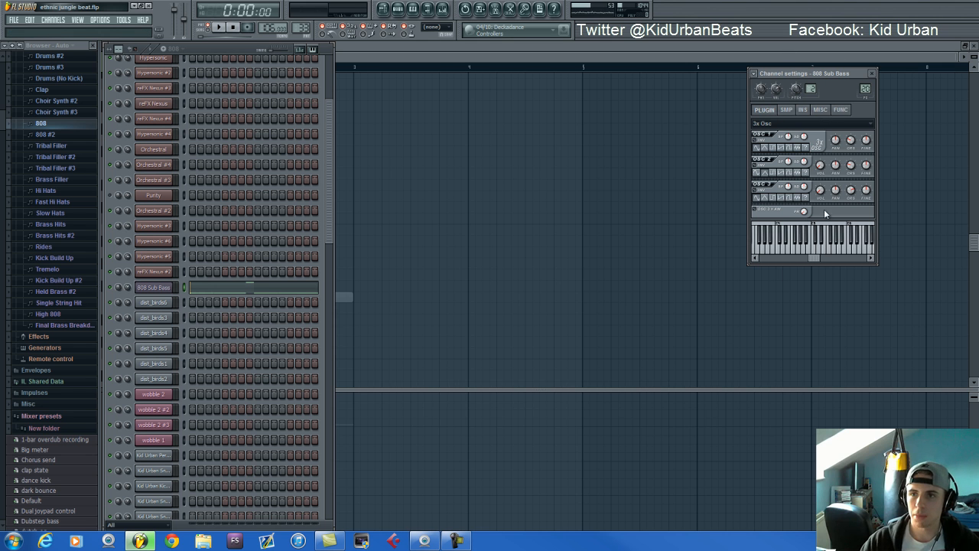
Audition several 808 Sub Bass notes on the channel's preview keyboard
{"action": "left_click", "coordinate": [832, 245]}
{"action": "left_click", "coordinate": [797, 246]}
{"action": "left_click", "coordinate": [820, 248]}
{"action": "left_click", "coordinate": [843, 248]}
{"action": "left_click", "coordinate": [848, 249]}
{"action": "left_click", "coordinate": [795, 249]}
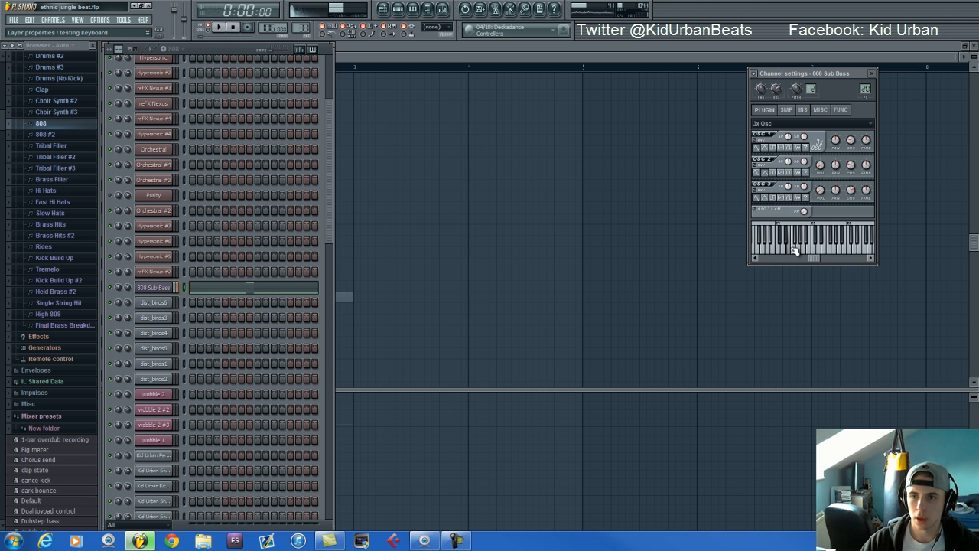
Show CamelCrusher on the 808 Sub Bass mixer track and audition the 808 pattern while toggling the track's effects
{"action": "left_click", "coordinate": [443, 10]}
{"action": "key", "text": "space"}
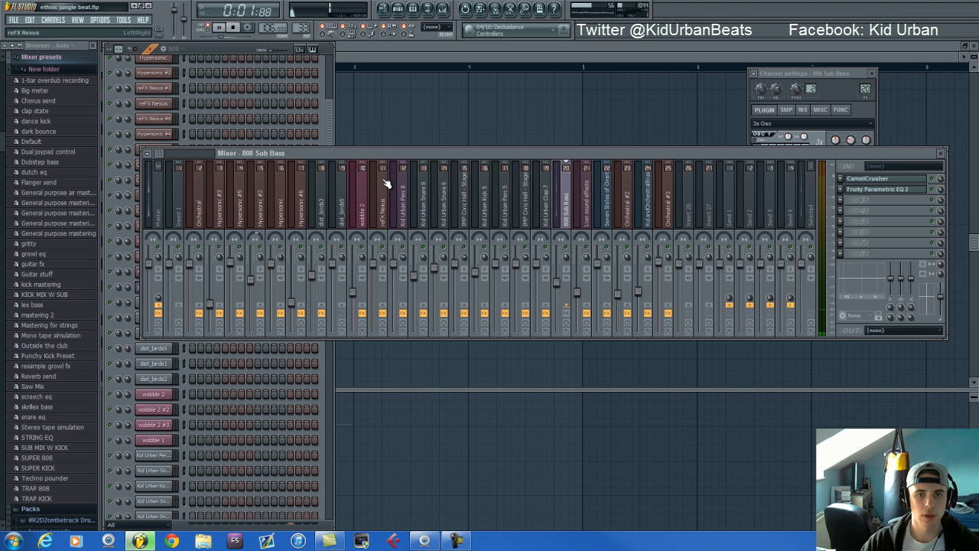
{"action": "key", "text": "space"}
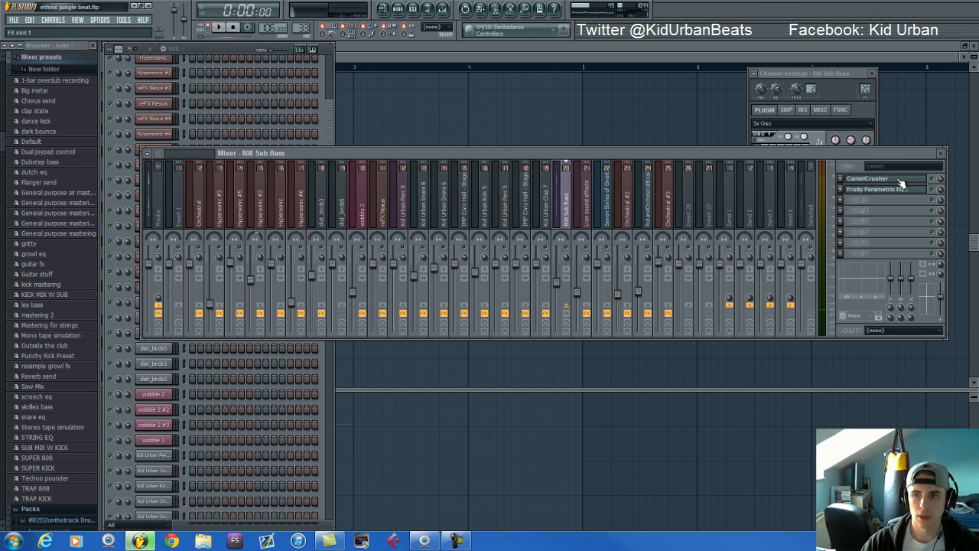
{"action": "left_click", "coordinate": [901, 181]}
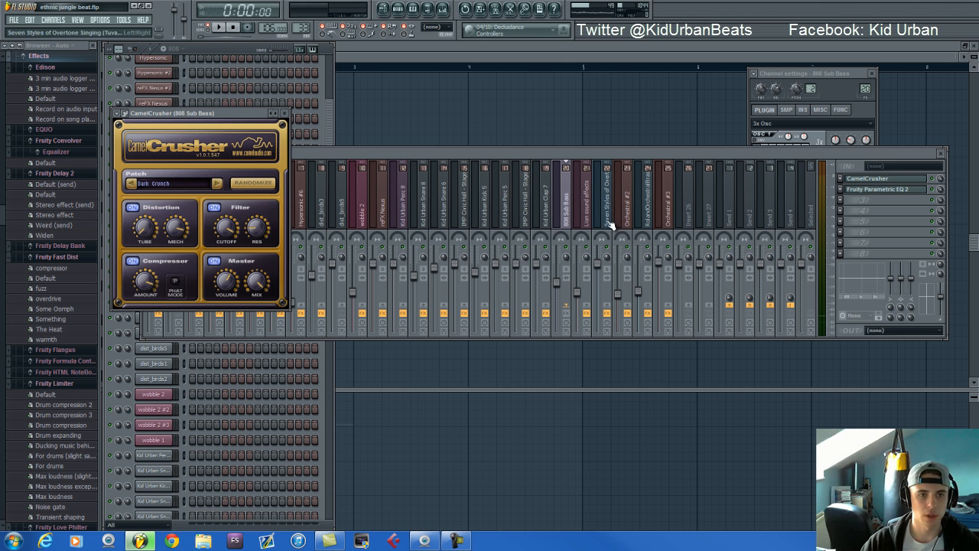
{"action": "left_click", "coordinate": [571, 318]}
{"action": "key", "text": "space"}
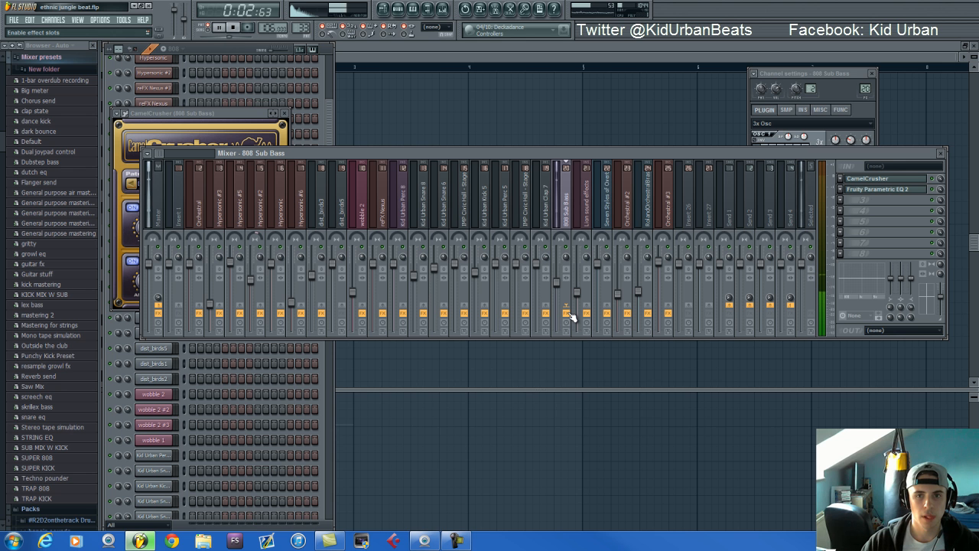
Return to the step sequencer, switch to the 808 #2 pattern and audition it
{"action": "left_click", "coordinate": [249, 52]}
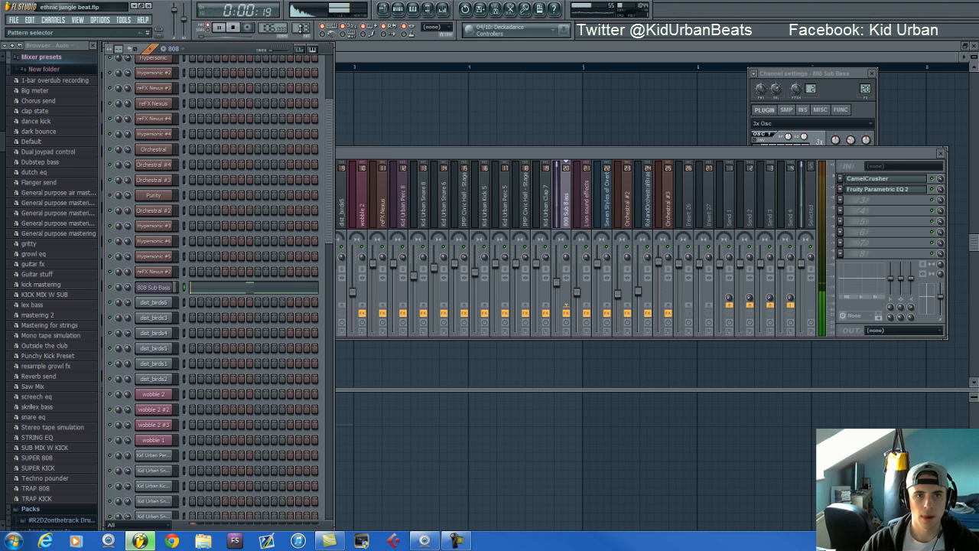
{"action": "left_click_drag", "start_coordinate": [300, 30], "coordinate": [301, 26]}
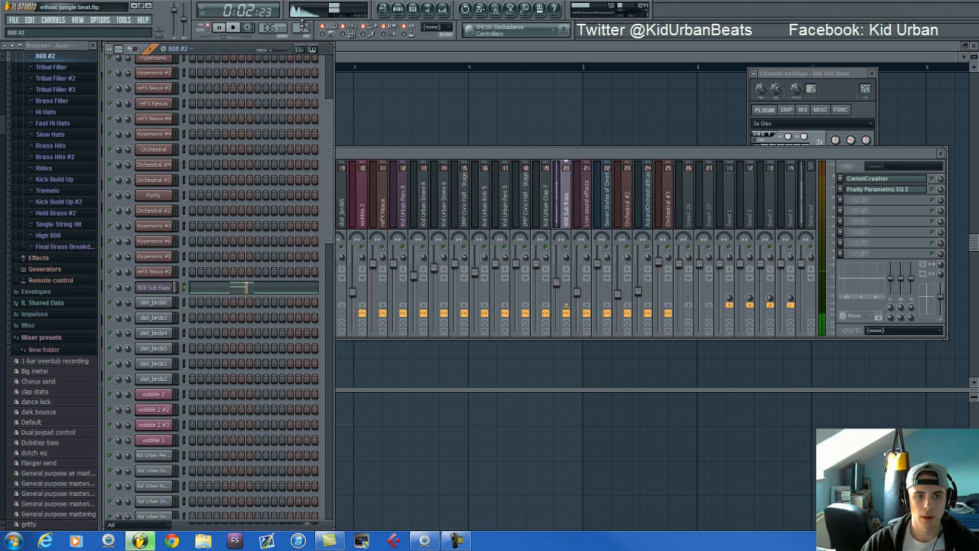
{"action": "key", "text": "space"}
{"action": "left_click_drag", "start_coordinate": [302, 26], "coordinate": [301, 26]}
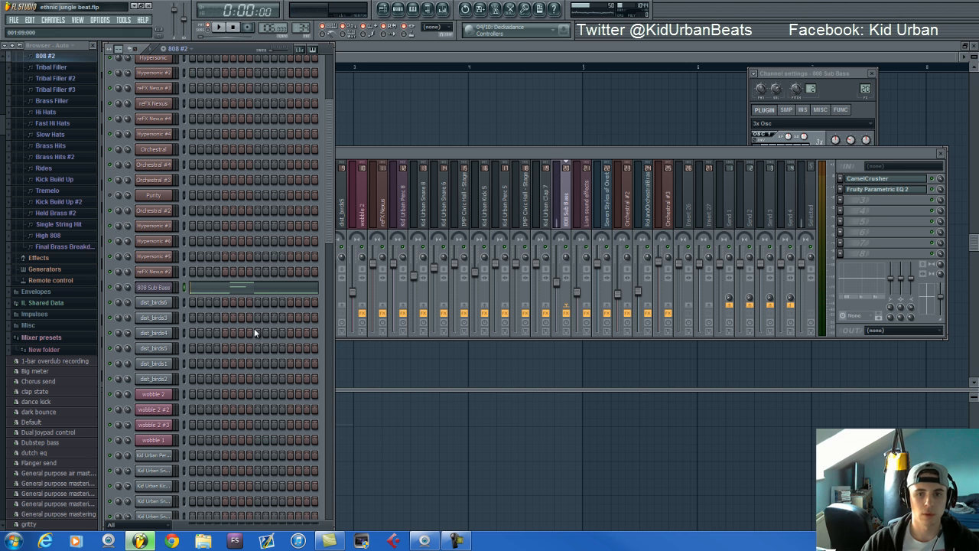
Show the 808 Sub Bass notes of the 808 #2 pattern in the piano roll and return to the step sequencer
{"action": "left_click", "coordinate": [200, 289]}
{"action": "left_click", "coordinate": [118, 296]}
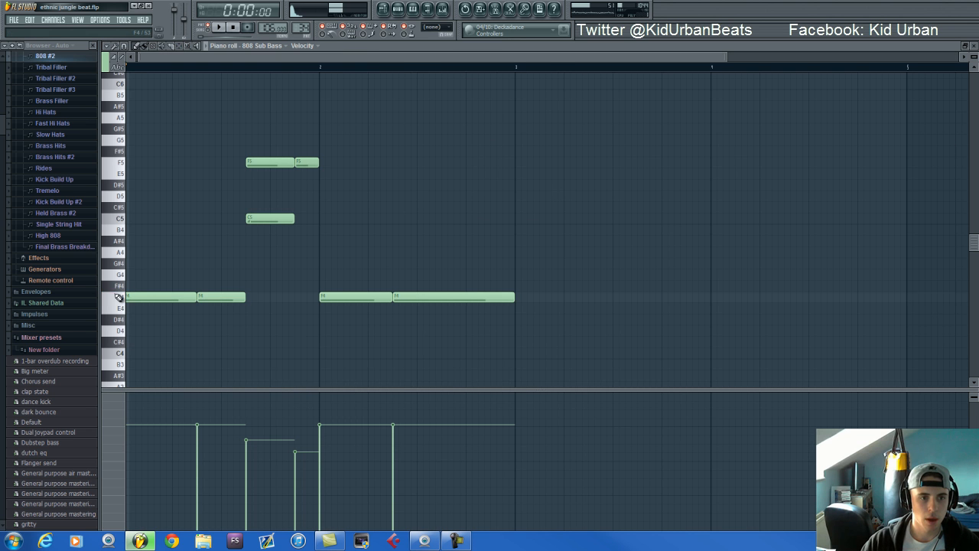
{"action": "left_click", "coordinate": [398, 9]}
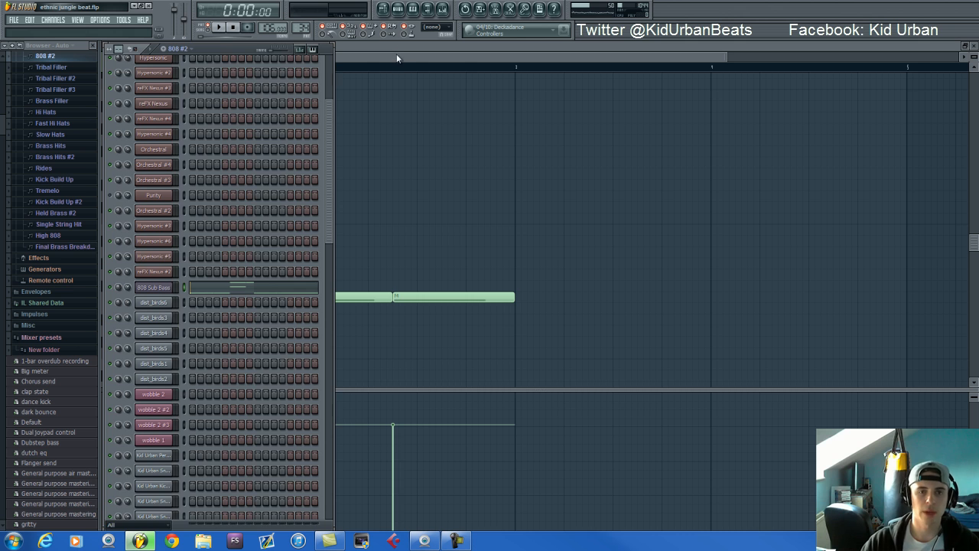
{"action": "left_click", "coordinate": [396, 56]}
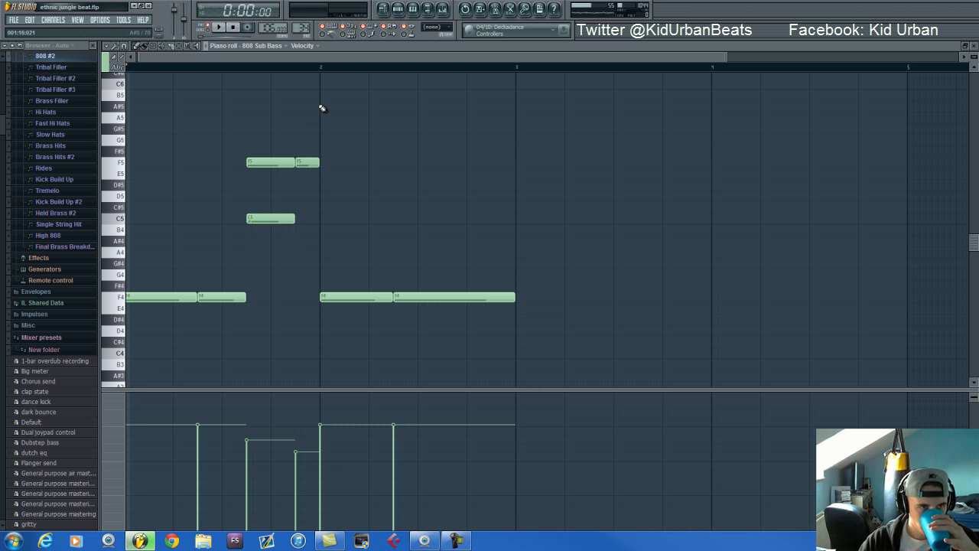
{"action": "left_click", "coordinate": [427, 7]}
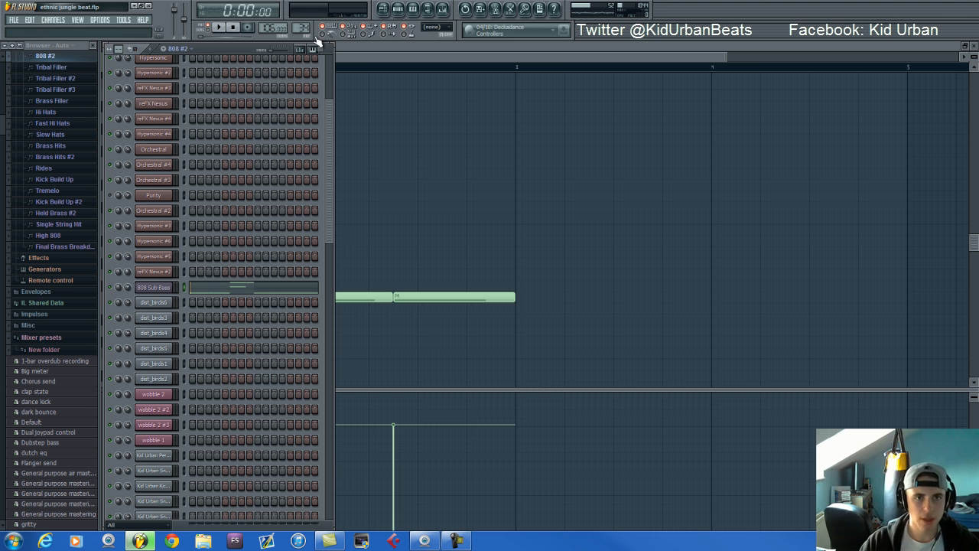
Switch to the Tribal Filler pattern and audition it
{"action": "scroll", "coordinate": [299, 26], "scroll_direction": "up", "scroll_amount": 1}
{"action": "scroll", "coordinate": [282, 131], "scroll_direction": "up", "scroll_amount": 3}
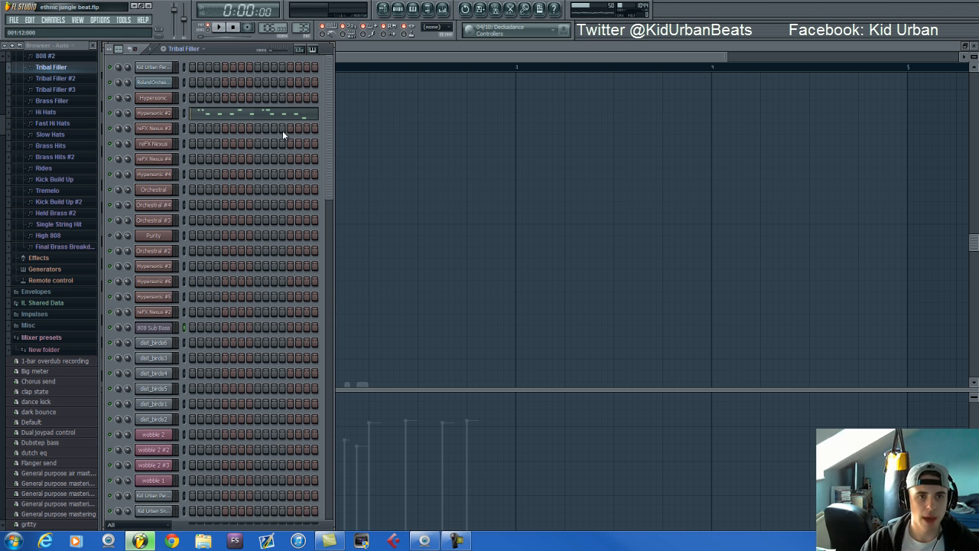
{"action": "key", "text": "space"}
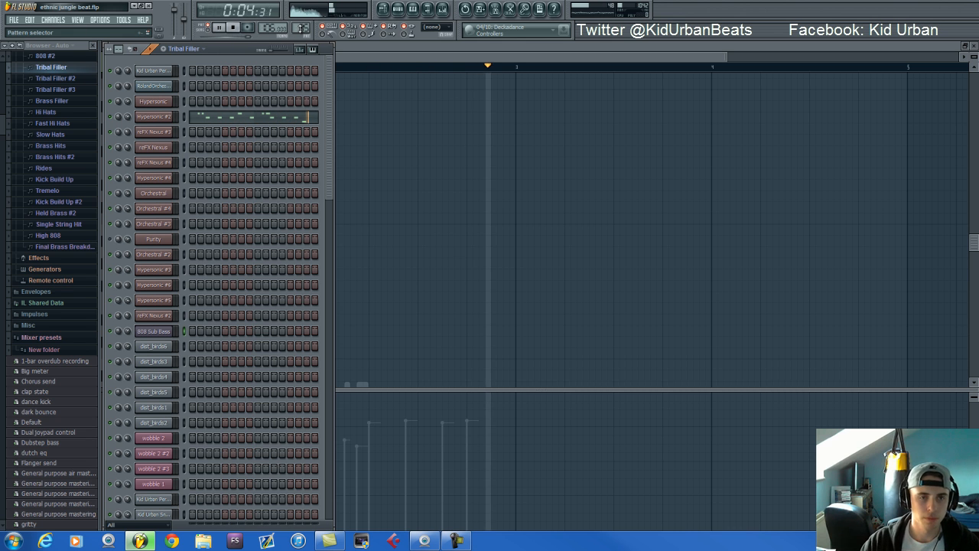
{"action": "key", "text": "space"}
Switch to the Brass Filler pattern, view its reFX Nexus notes in the piano roll and return to the step sequencer
{"action": "scroll", "coordinate": [303, 21], "scroll_direction": "down", "scroll_amount": 2}
{"action": "scroll", "coordinate": [303, 16], "scroll_direction": "down", "scroll_amount": 1}
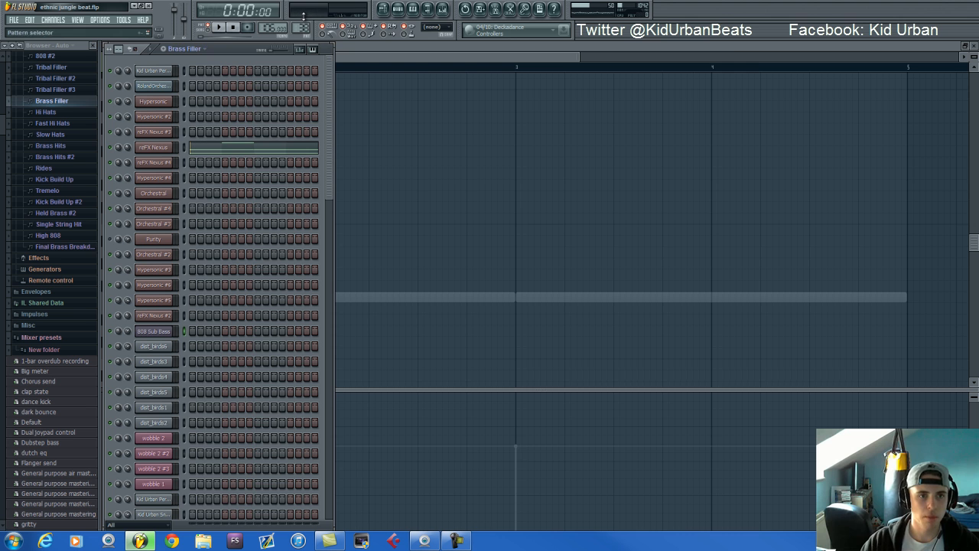
{"action": "left_click", "coordinate": [238, 150]}
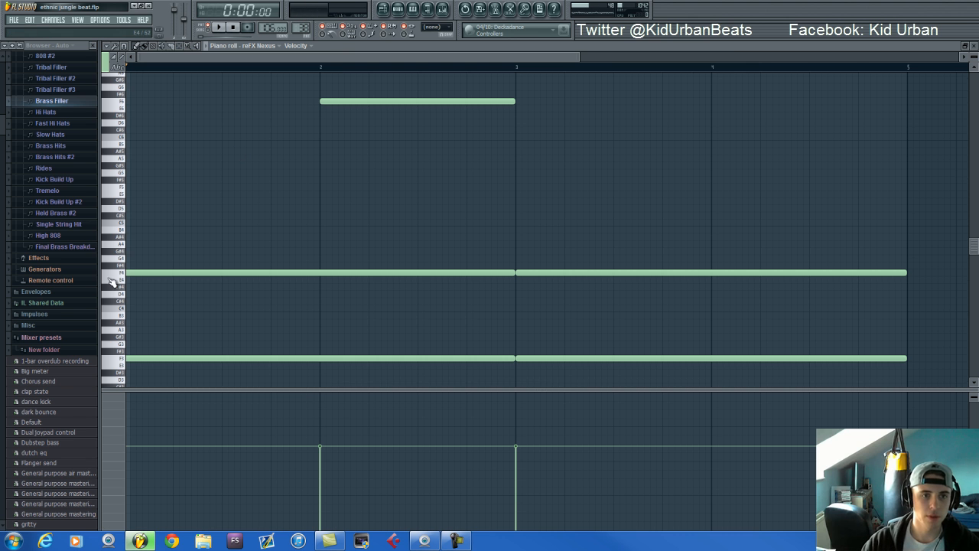
{"action": "key", "text": "F6"}
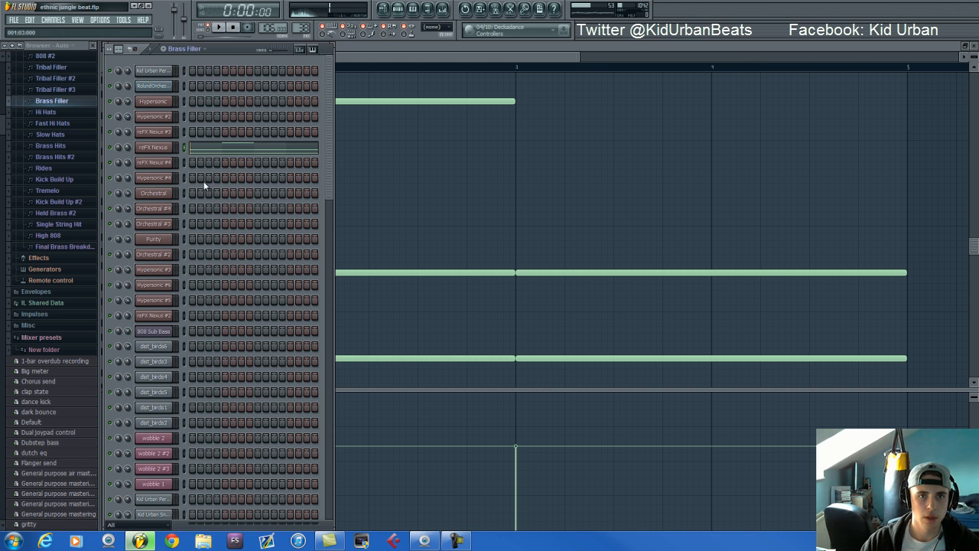
Reopen the reFX Nexus piano roll and audition the Brass Filler pattern with its channel volume automation displayed
{"action": "left_click", "coordinate": [205, 148]}
{"action": "left_click", "coordinate": [206, 148]}
{"action": "key", "text": "space"}
{"action": "left_click", "coordinate": [114, 443]}
{"action": "left_click", "coordinate": [142, 414]}
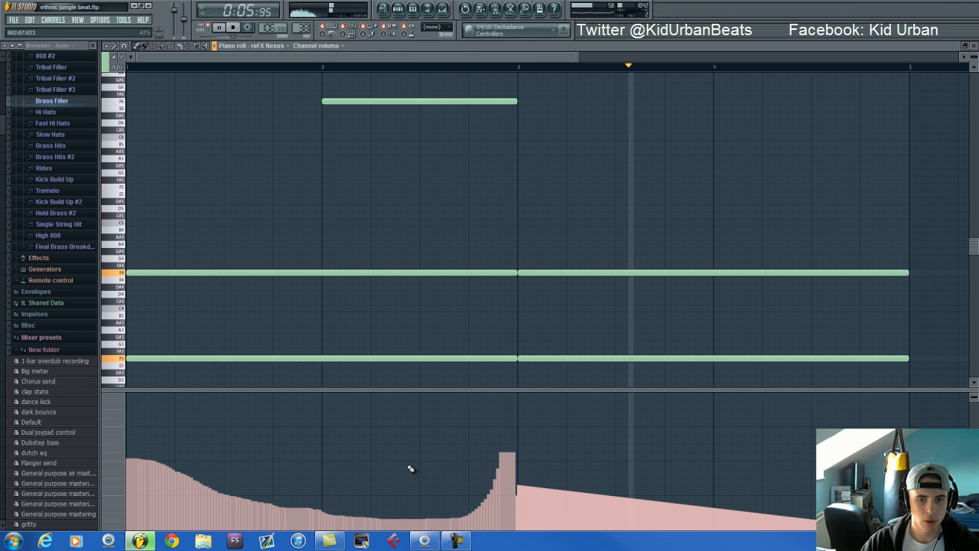
{"action": "scroll", "coordinate": [419, 287], "scroll_direction": "down", "scroll_amount": 2}
{"action": "key", "text": "space"}
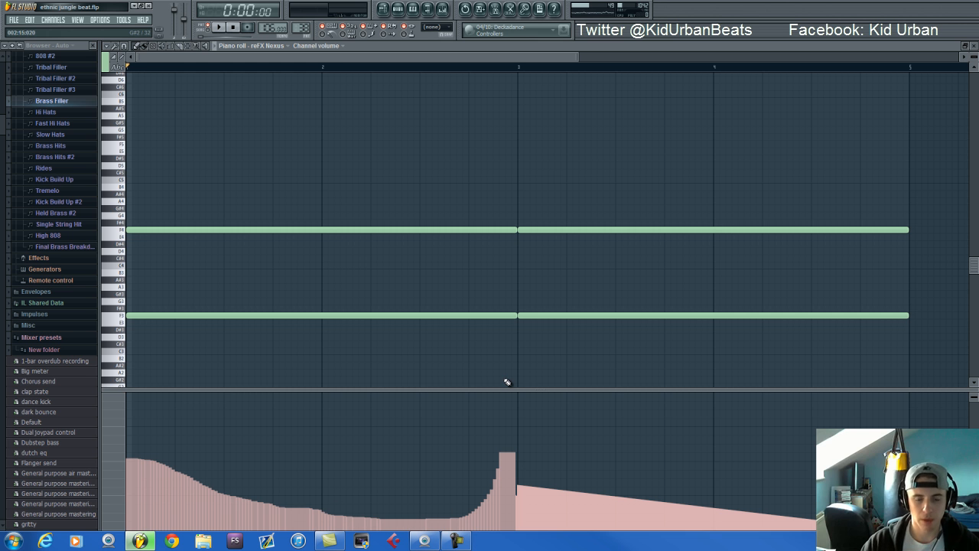
Switch to the Hi Hats pattern, audition it with its notes shown in the piano roll, and return to the step sequencer
{"action": "left_click", "coordinate": [398, 10]}
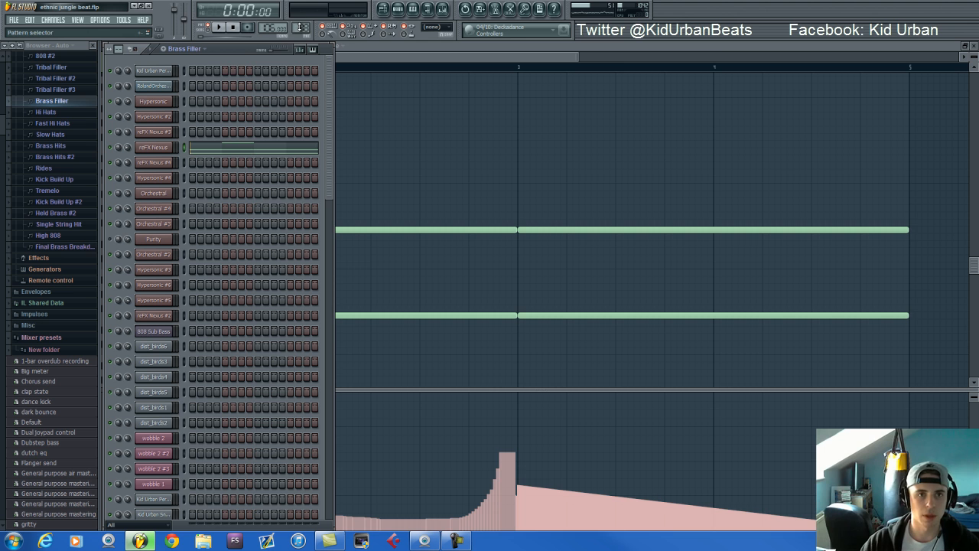
{"action": "scroll", "coordinate": [300, 27], "scroll_direction": "up", "scroll_amount": 1}
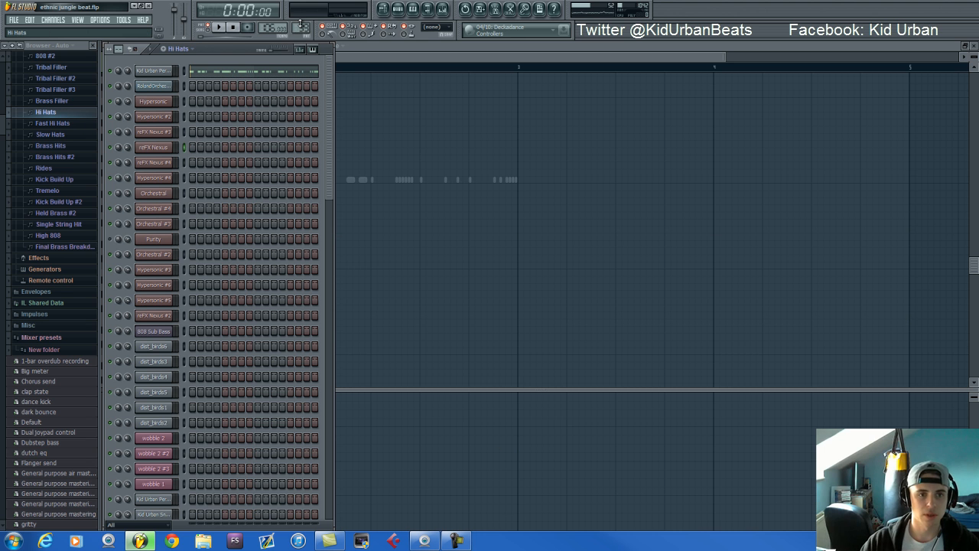
{"action": "left_click", "coordinate": [218, 74]}
{"action": "key", "text": "space"}
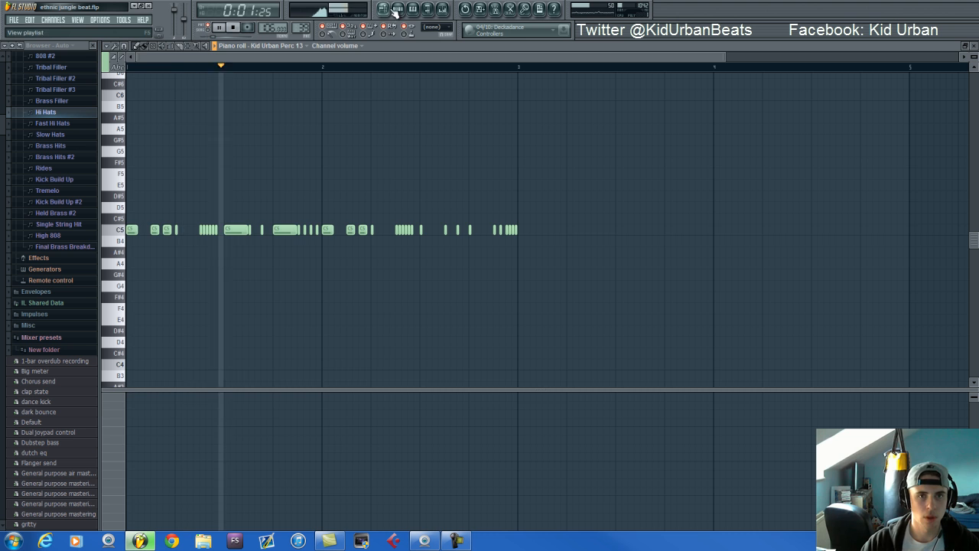
{"action": "left_click", "coordinate": [397, 9]}
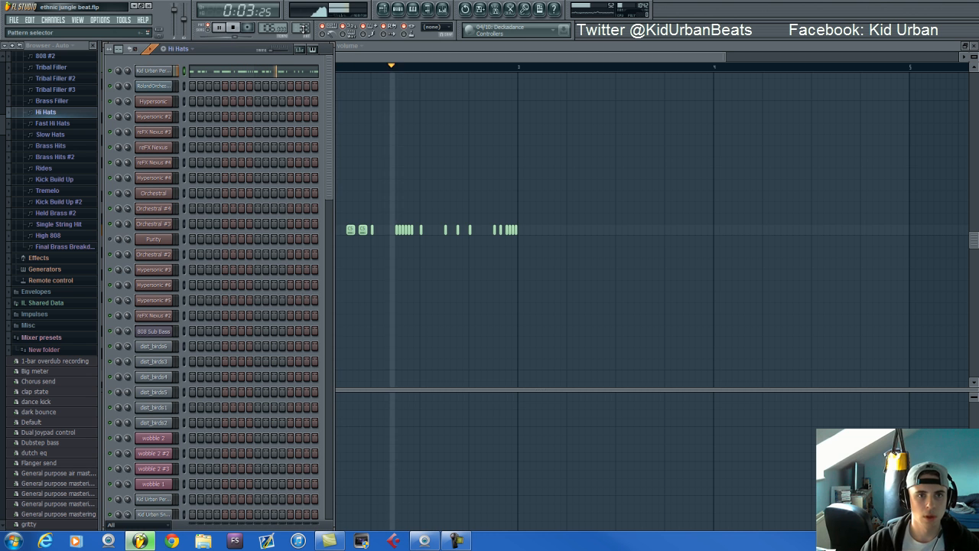
{"action": "key", "text": "space"}
Show the sample settings of the Kid Urban Perc 13 channel used in the Hi Hats pattern
{"action": "left_click", "coordinate": [157, 71]}
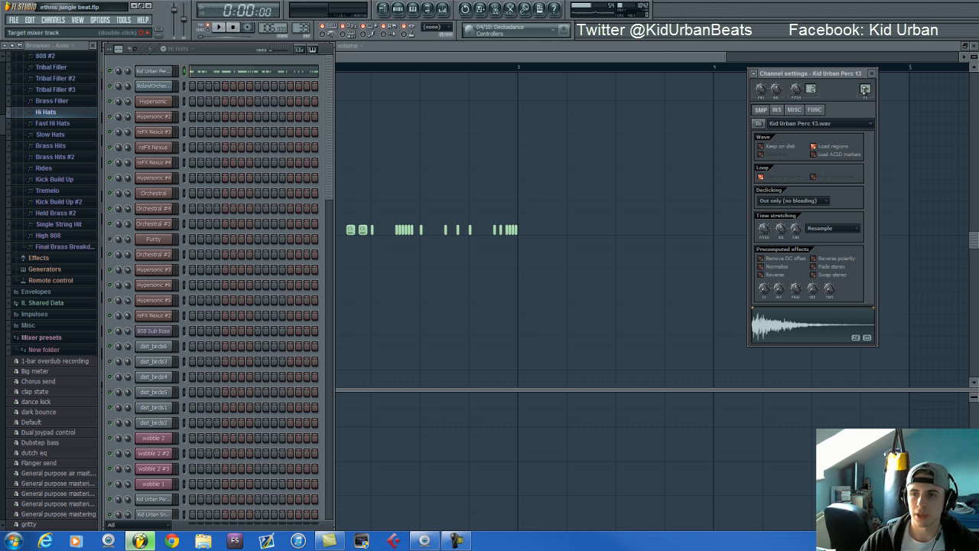
{"action": "left_click", "coordinate": [239, 47]}
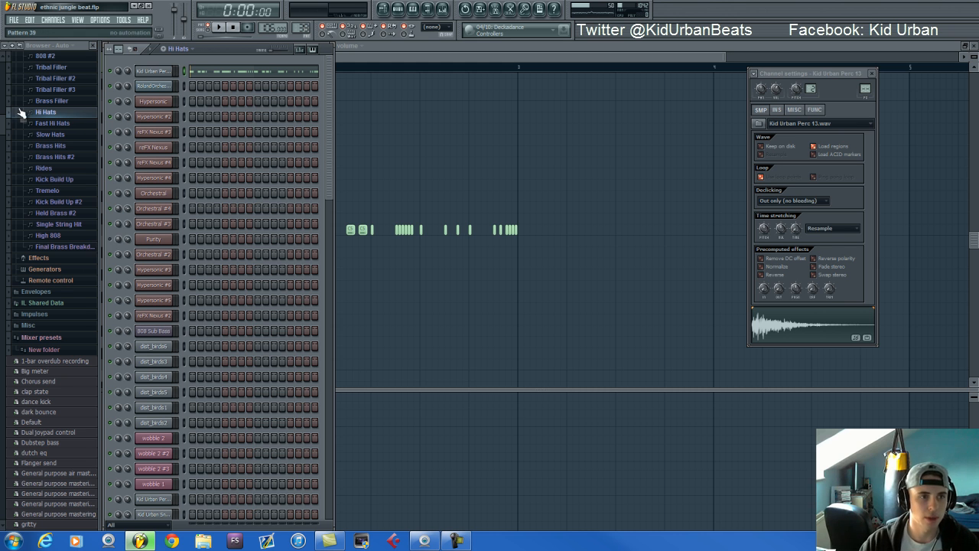
{"action": "scroll", "coordinate": [2, 115], "scroll_direction": "up", "scroll_amount": 2}
{"action": "scroll", "coordinate": [2, 115], "scroll_direction": "up", "scroll_amount": 3}
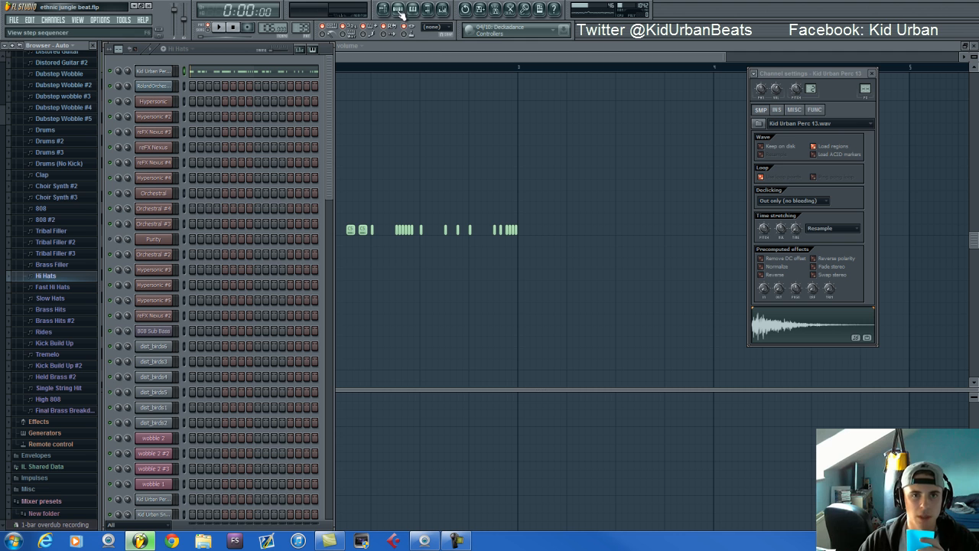
Audition the Fast Hi Hats pattern with its piano roll notes displayed, followed by the Slow Hats pattern
{"action": "scroll", "coordinate": [296, 27], "scroll_direction": "up", "scroll_amount": 1}
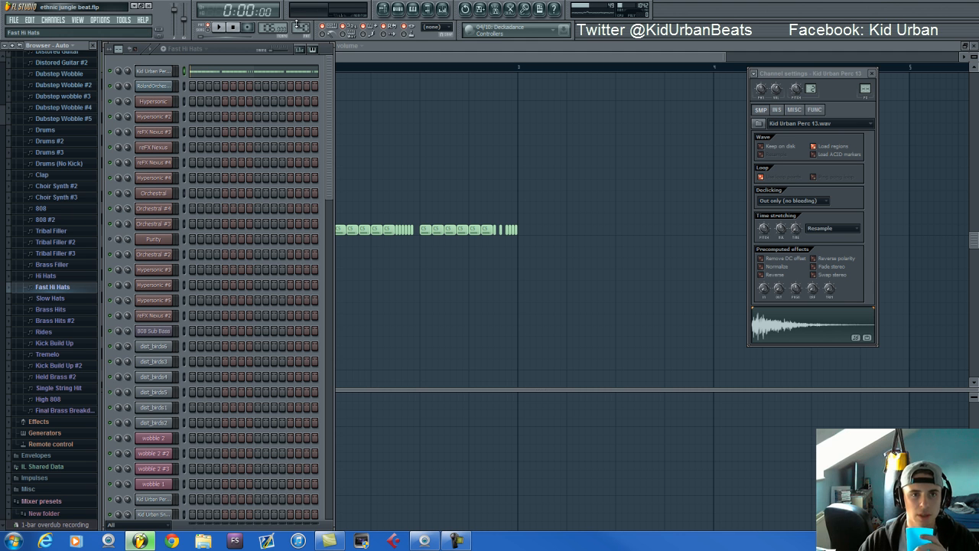
{"action": "left_click", "coordinate": [218, 28]}
{"action": "left_click", "coordinate": [347, 56]}
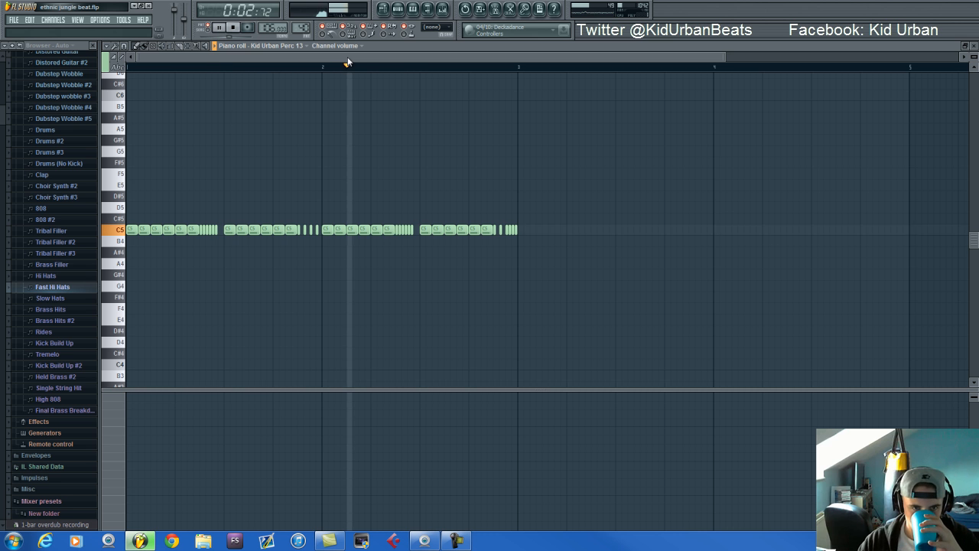
{"action": "key", "text": "F6"}
{"action": "left_click", "coordinate": [234, 27]}
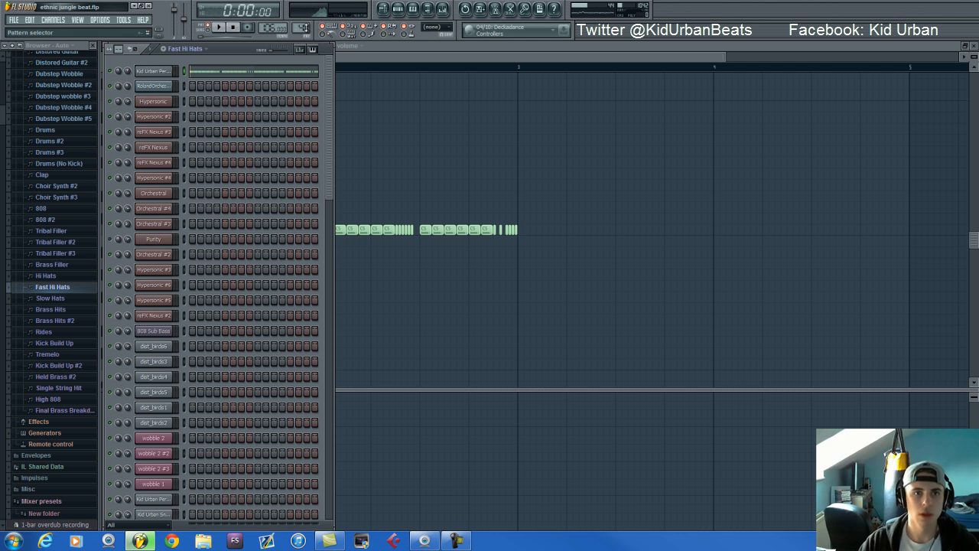
{"action": "key", "text": "Down"}
{"action": "key", "text": "space"}
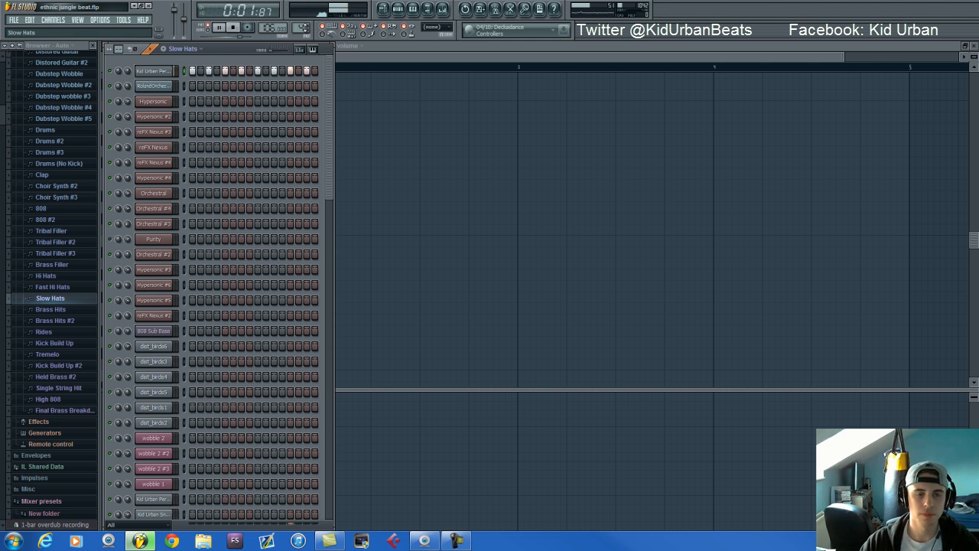
Switch to the Brass Hits pattern and show the Full Brasses Orchestral Ensemble patch in its Orchestral #2 instrument
{"action": "key", "text": "Down"}
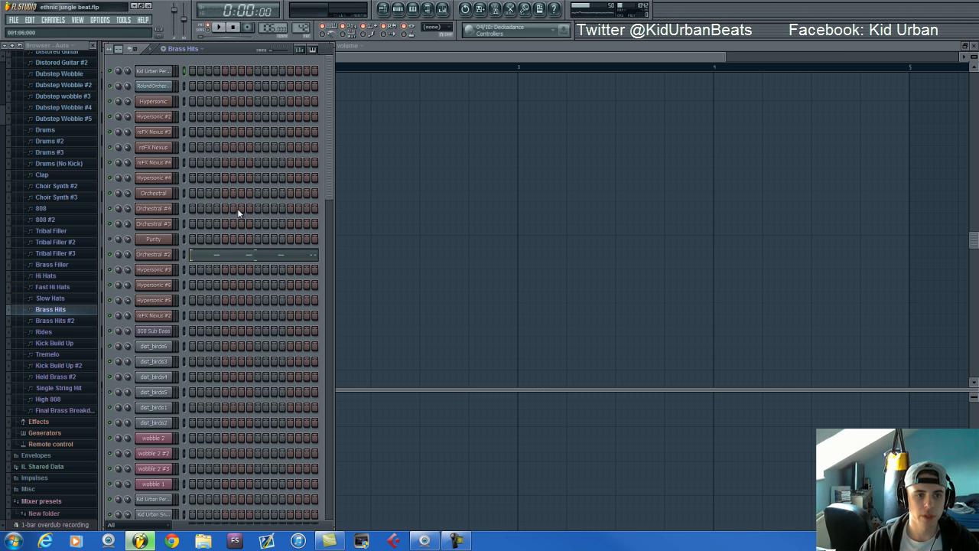
{"action": "left_click", "coordinate": [170, 255]}
{"action": "left_click_drag", "start_coordinate": [426, 306], "coordinate": [441, 143]}
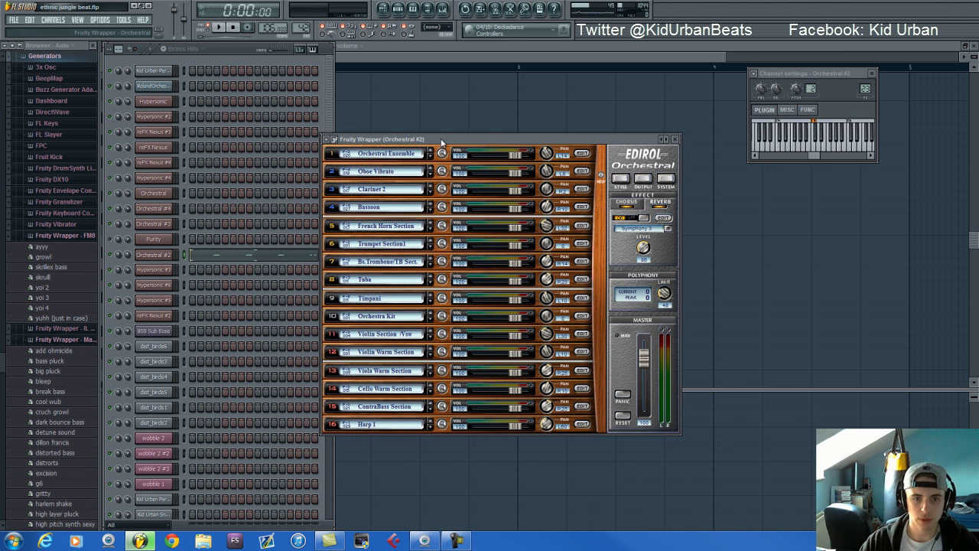
{"action": "left_click", "coordinate": [392, 155]}
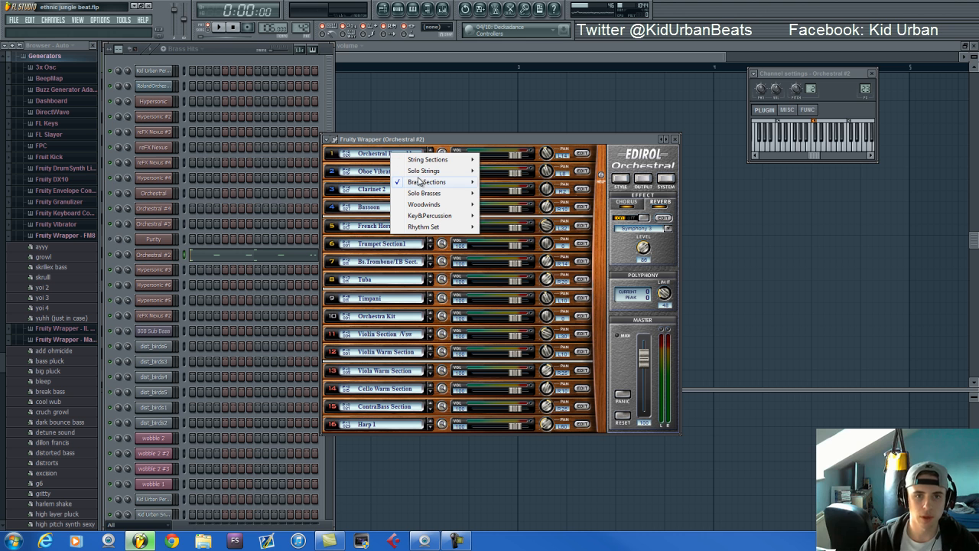
{"action": "mouse_move", "coordinate": [419, 181]}
{"action": "mouse_move", "coordinate": [510, 227]}
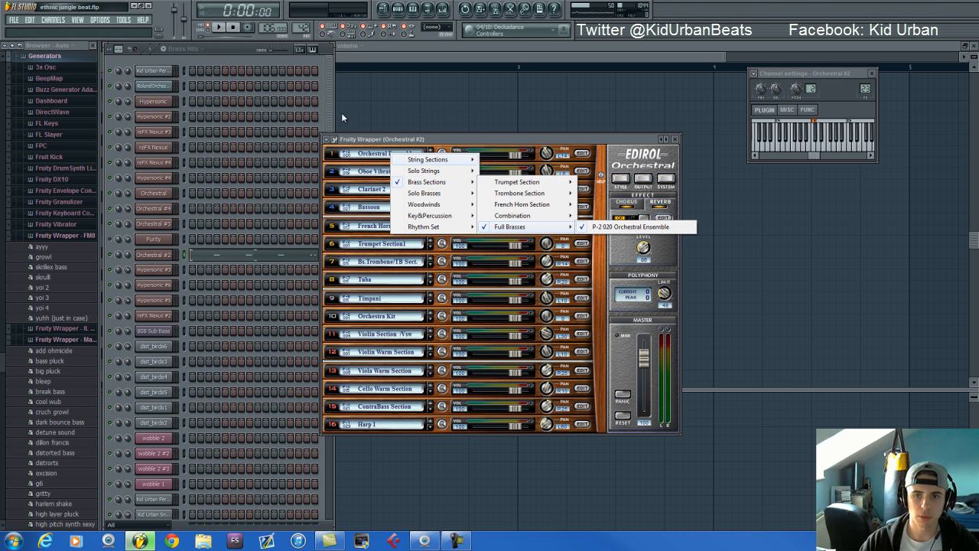
Return to the step sequencer and audition the Brass Hits pattern
{"action": "left_click", "coordinate": [226, 53]}
{"action": "scroll", "coordinate": [330, 180], "scroll_direction": "down", "scroll_amount": 1}
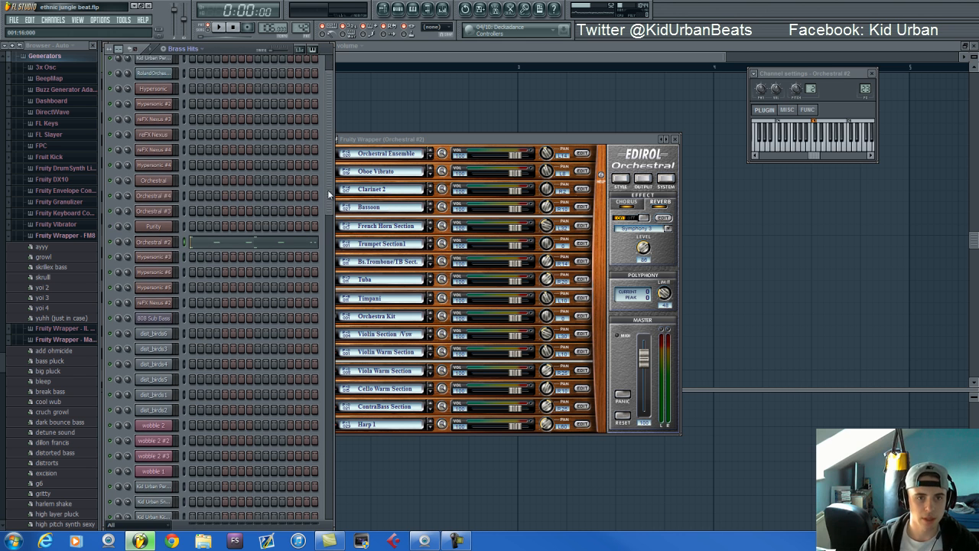
{"action": "key", "text": "space"}
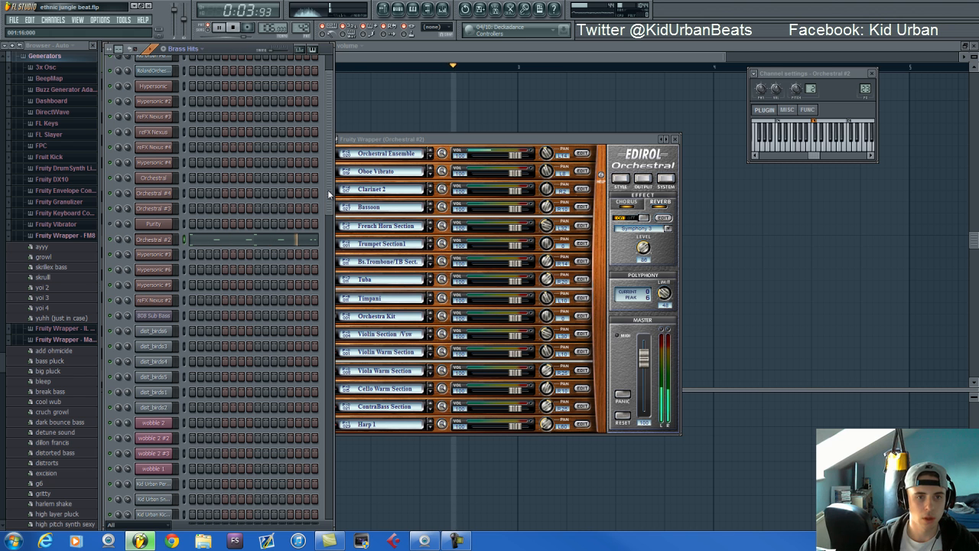
{"action": "key", "text": "space"}
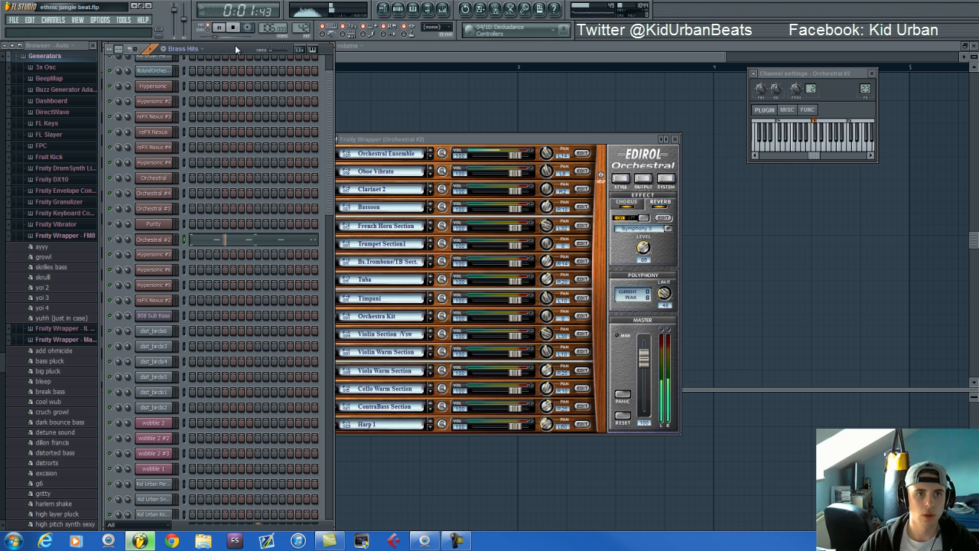
Show the Fruity Parametric EQ 2 and CamelCrusher settings on the Orchestral #2 mixer track
{"action": "left_click", "coordinate": [443, 8]}
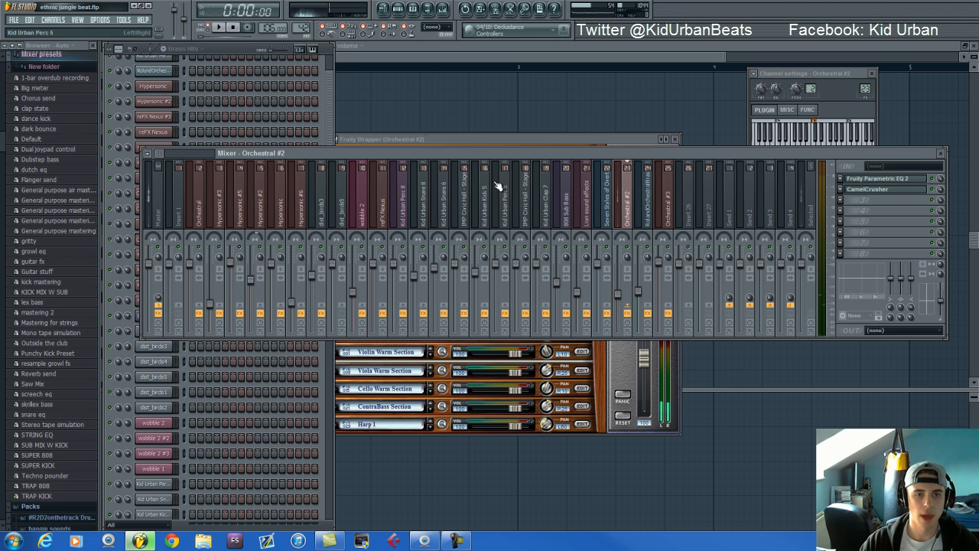
{"action": "left_click", "coordinate": [872, 180]}
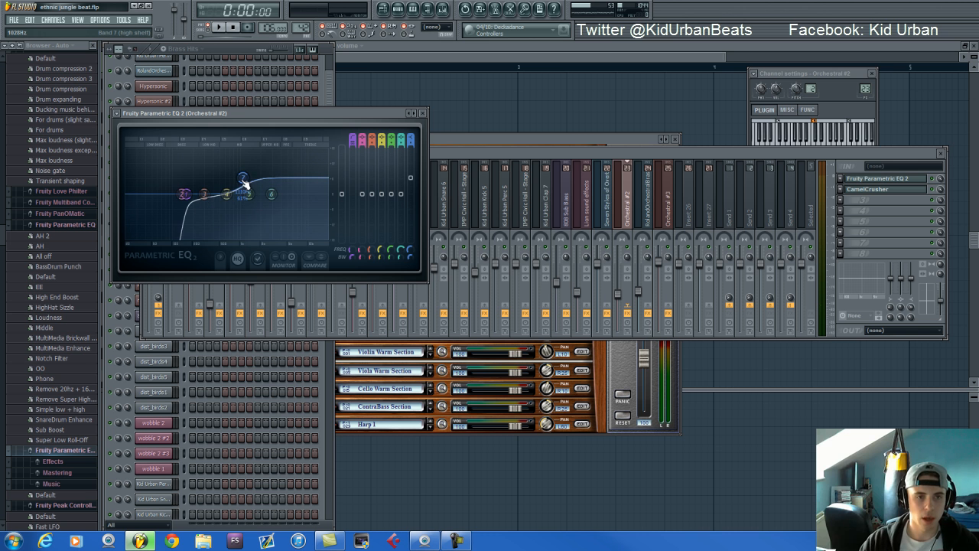
{"action": "left_click", "coordinate": [880, 192]}
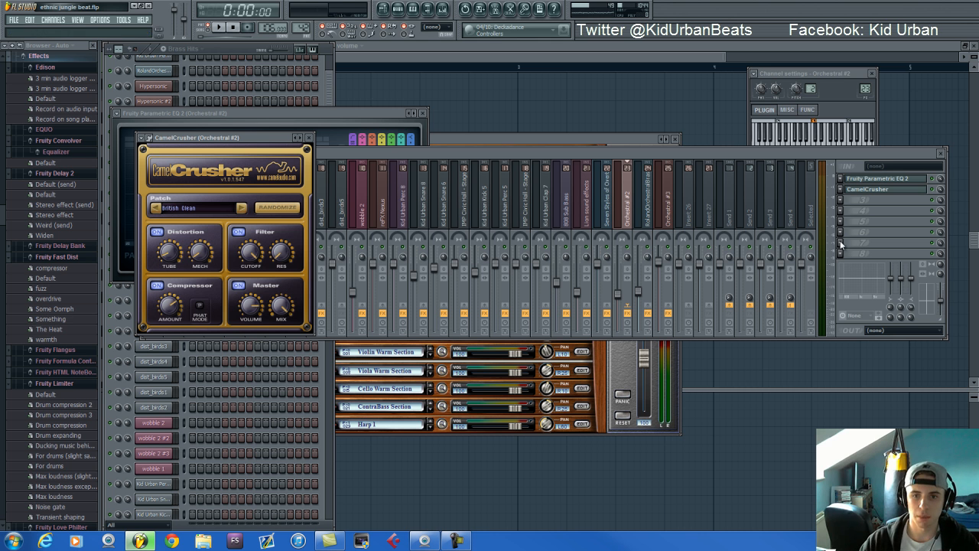
Audition the Brass Hits pattern while toggling the CamelCrusher effect on its mixer track
{"action": "key", "text": "space"}
{"action": "left_click", "coordinate": [938, 191]}
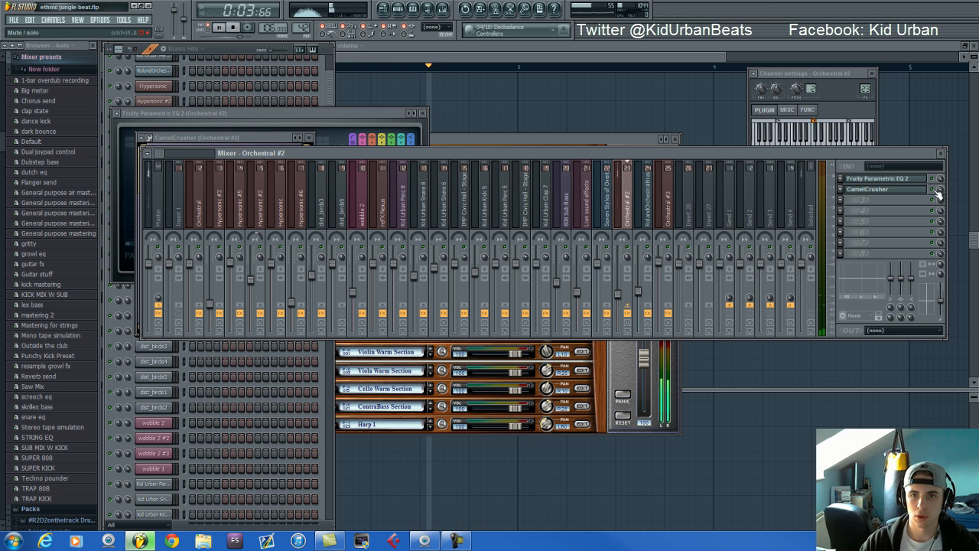
{"action": "key", "text": "space"}
Return to the step sequencer, switch to the Brass Hits #2 pattern and audition it
{"action": "left_click", "coordinate": [239, 47]}
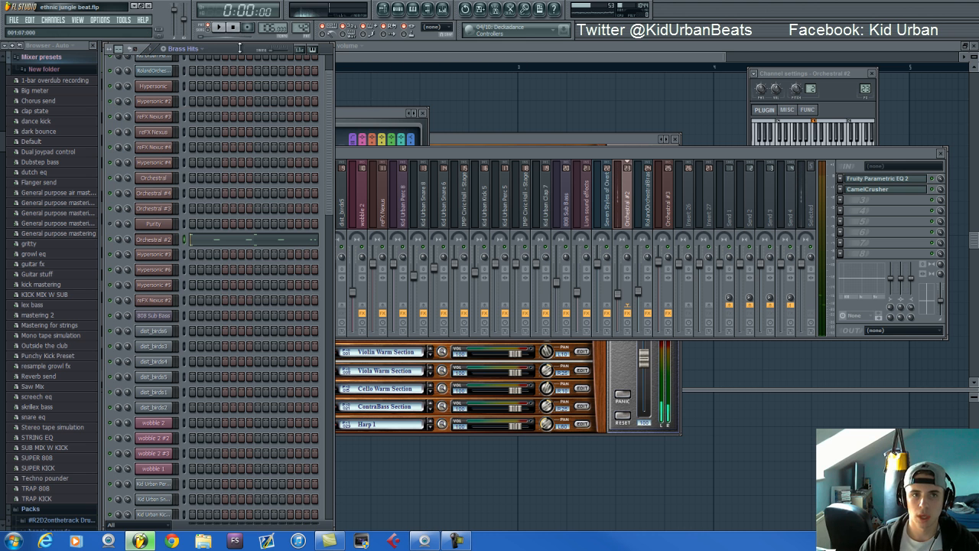
{"action": "scroll", "coordinate": [301, 25], "scroll_direction": "up", "scroll_amount": 1}
{"action": "key", "text": "space"}
{"action": "key", "text": "space"}
Open the Purity instrument to show its Power Brass preset, toggle the channel's mute and audition Brass Hits #2 again
{"action": "left_click", "coordinate": [153, 223]}
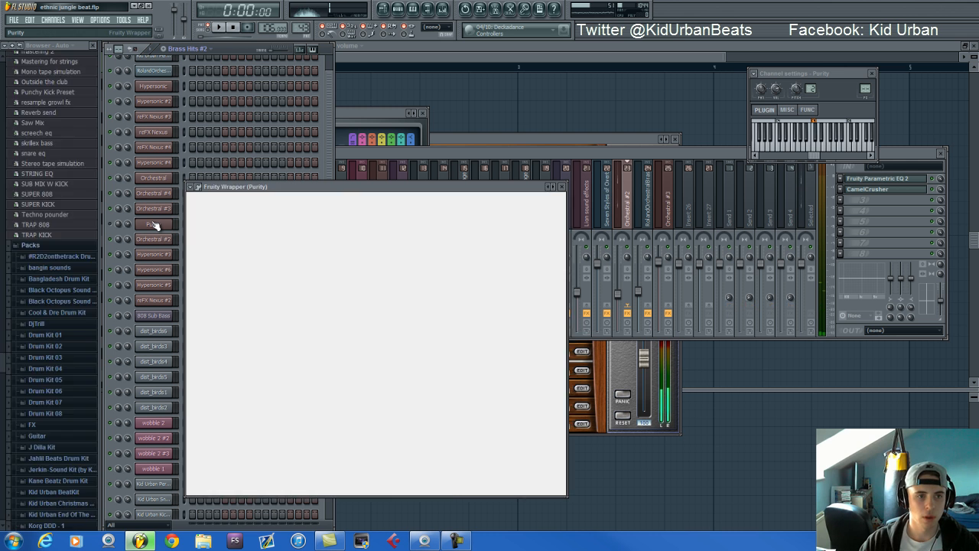
{"action": "left_click", "coordinate": [113, 227]}
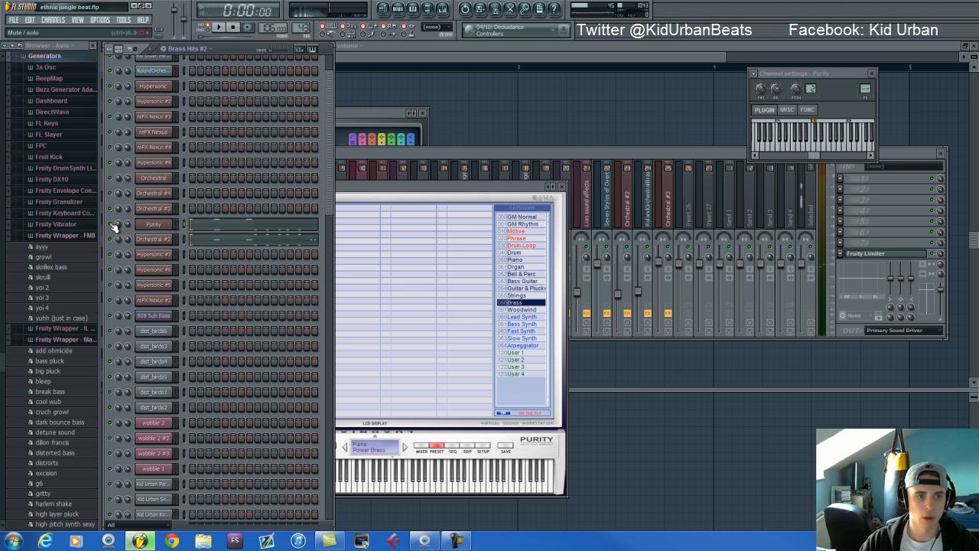
{"action": "key", "text": "space"}
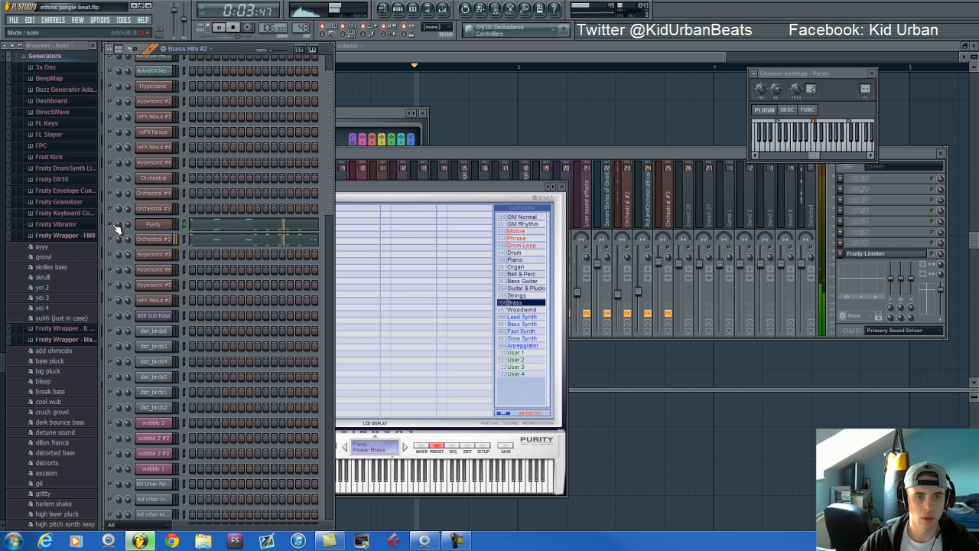
{"action": "key", "text": "space"}
Switch to the Rides pattern and show the sample settings of its Kid Urban Perc 5 channel
{"action": "scroll", "coordinate": [300, 32], "scroll_direction": "up", "scroll_amount": 1}
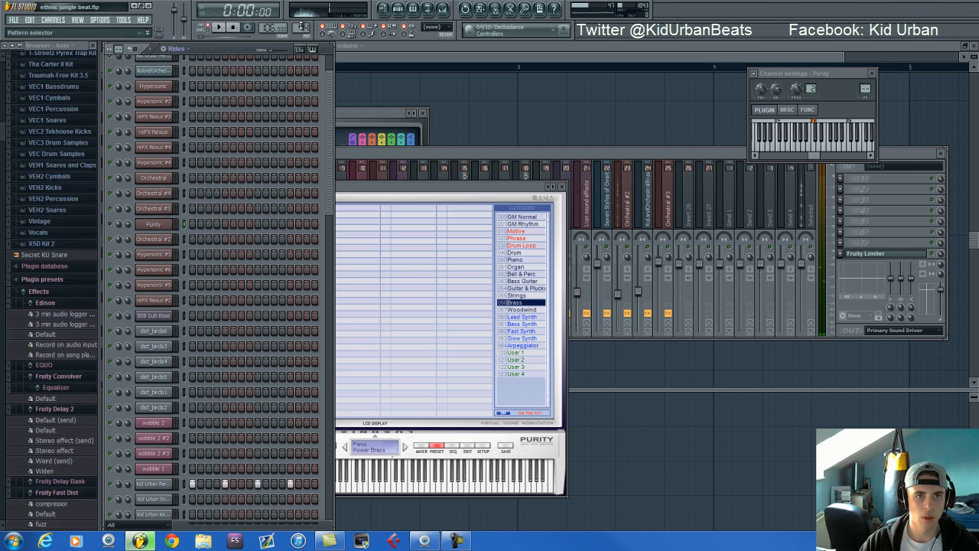
{"action": "scroll", "coordinate": [163, 459], "scroll_direction": "down", "scroll_amount": 3}
{"action": "left_click", "coordinate": [163, 438]}
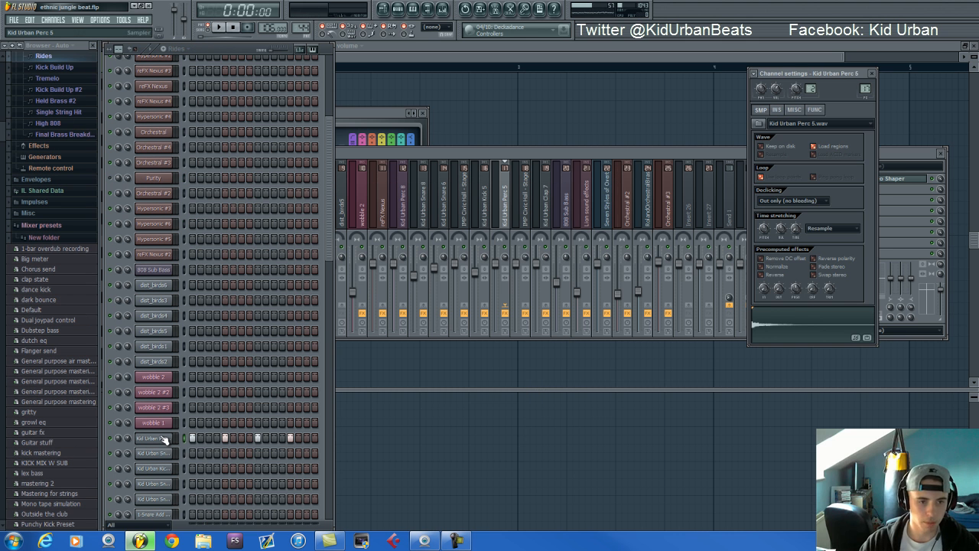
{"action": "scroll", "coordinate": [252, 277], "scroll_direction": "down", "scroll_amount": 14}
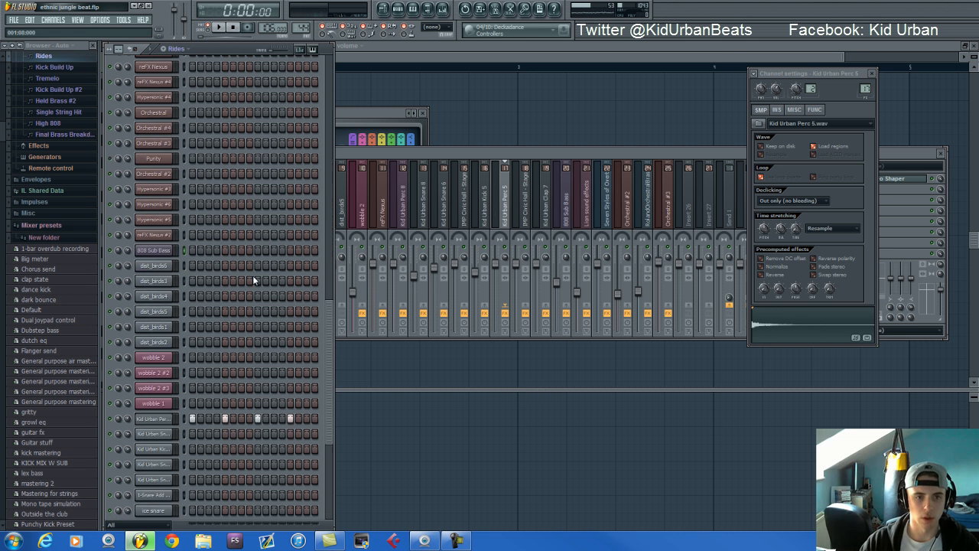
{"action": "scroll", "coordinate": [253, 275], "scroll_direction": "up", "scroll_amount": 15}
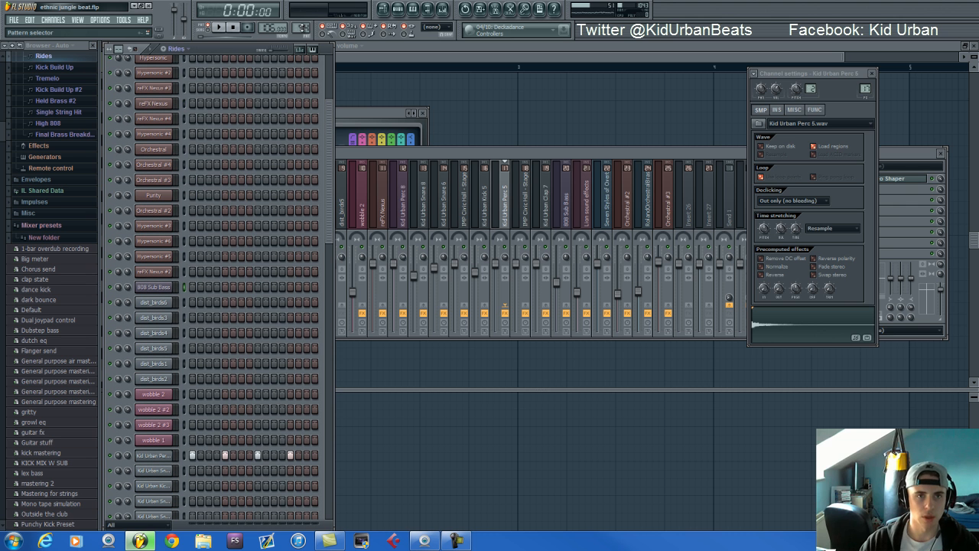
Switch to the Kick Build Up pattern, show its kick steps in the sequencer and audition it
{"action": "scroll", "coordinate": [302, 26], "scroll_direction": "up", "scroll_amount": 1}
{"action": "scroll", "coordinate": [280, 186], "scroll_direction": "down", "scroll_amount": 6}
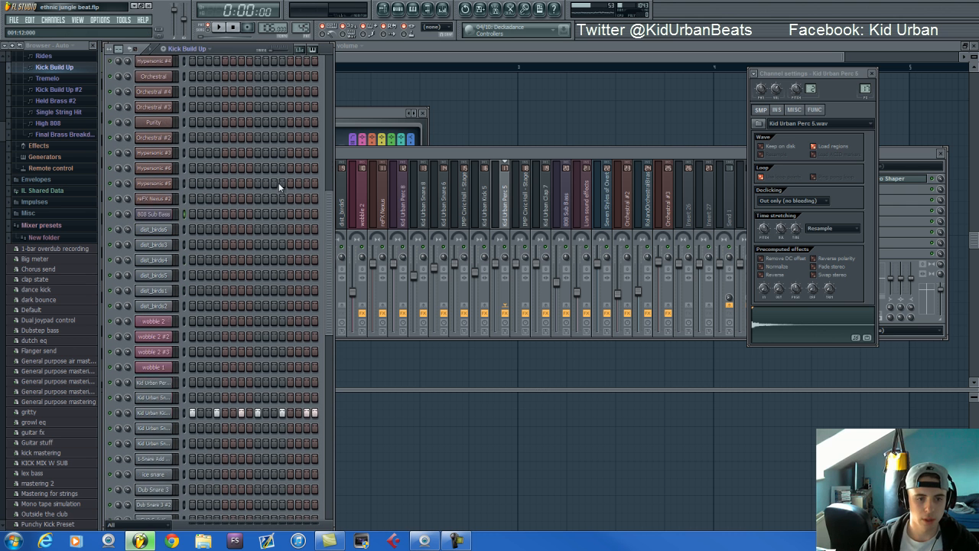
{"action": "key", "text": "space"}
{"action": "key", "text": "space"}
Switch to the Tremelo pattern and audition it with the Orchestral #3 notes and channel volume automation shown in the piano roll
{"action": "scroll", "coordinate": [303, 25], "scroll_direction": "up", "scroll_amount": 1}
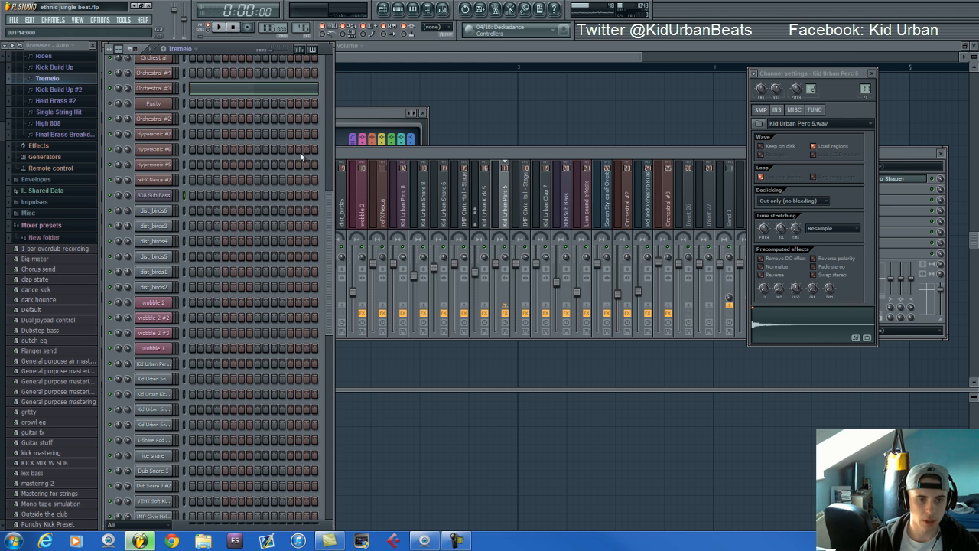
{"action": "scroll", "coordinate": [300, 153], "scroll_direction": "up", "scroll_amount": 3}
{"action": "left_click", "coordinate": [218, 227]}
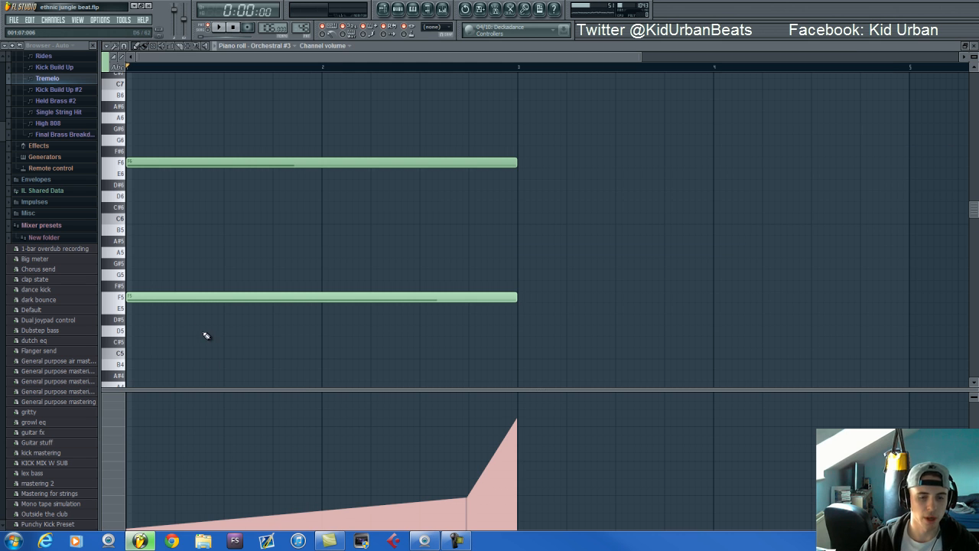
{"action": "key", "text": "space"}
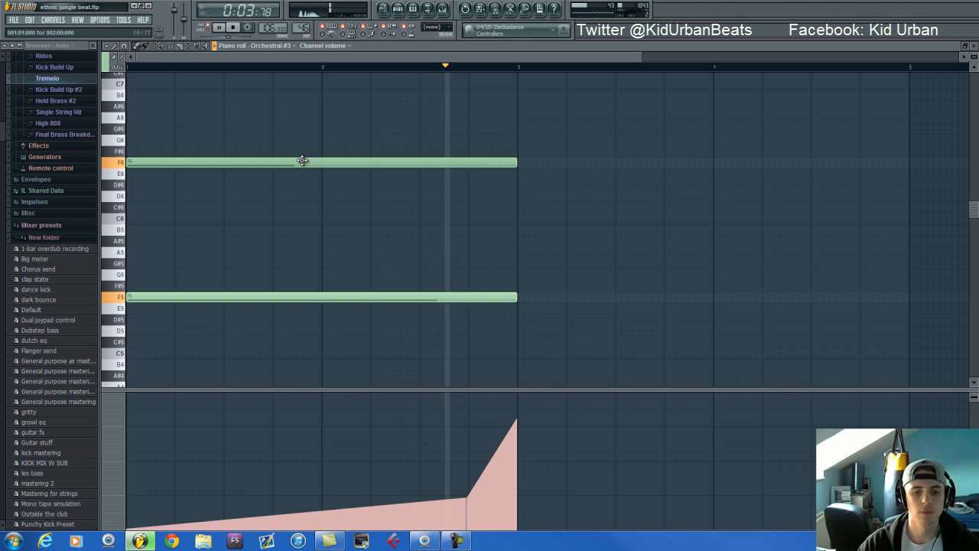
{"action": "key", "text": "space"}
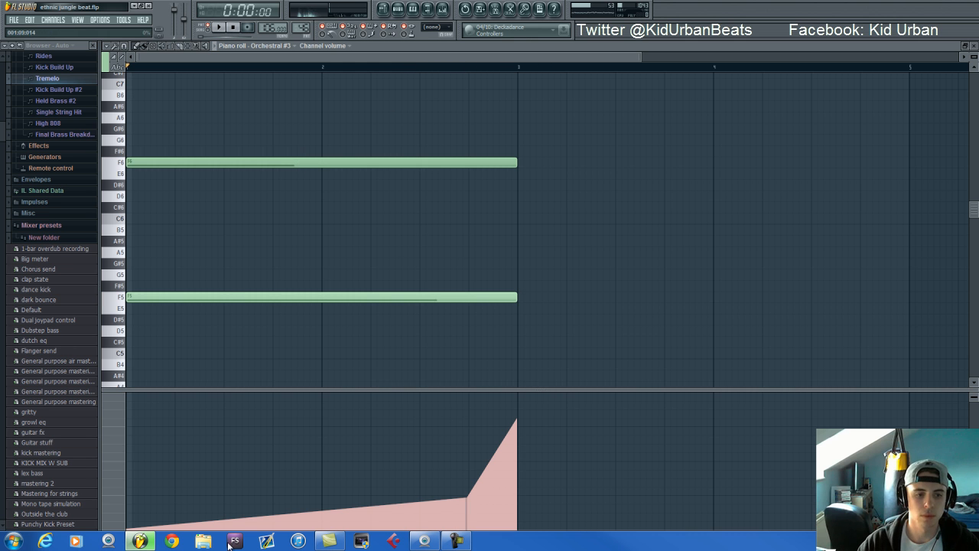
Show the channel pitch automation of Orchestral #3 beneath its Tremelo notes
{"action": "left_click", "coordinate": [115, 465]}
{"action": "left_click", "coordinate": [160, 396]}
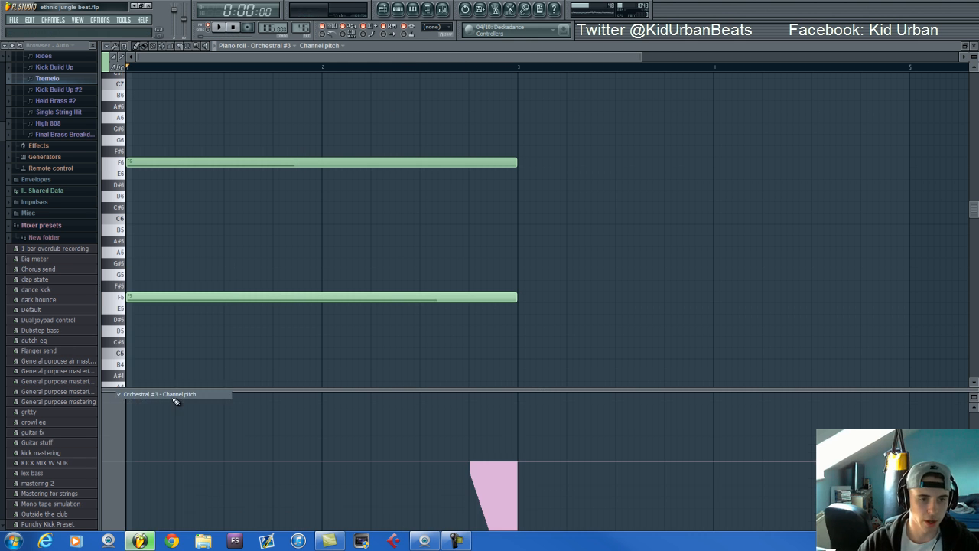
{"action": "scroll", "coordinate": [499, 467], "scroll_direction": "up", "scroll_amount": 5}
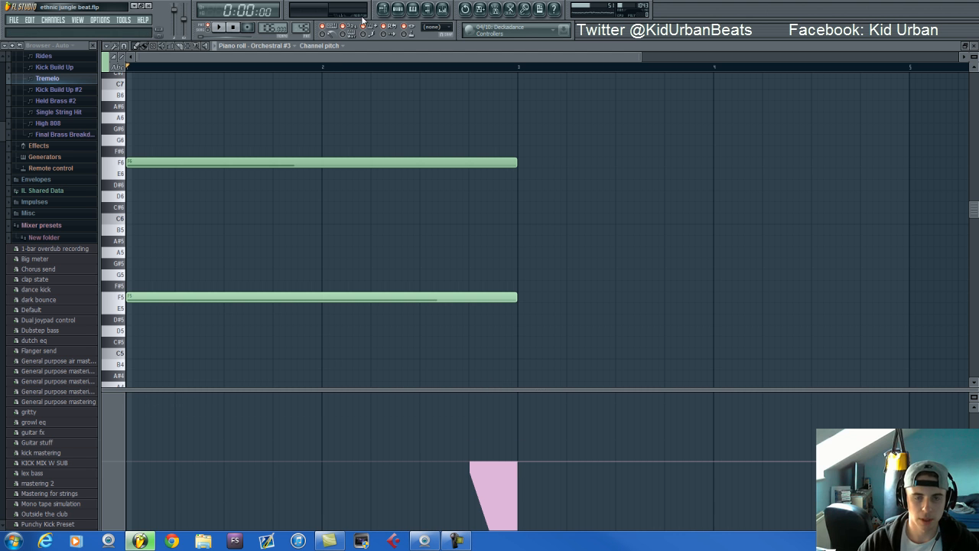
Switch to the Kick Build Up #2 pattern and show its kick channel's notes in the sequencer
{"action": "left_click", "coordinate": [399, 11]}
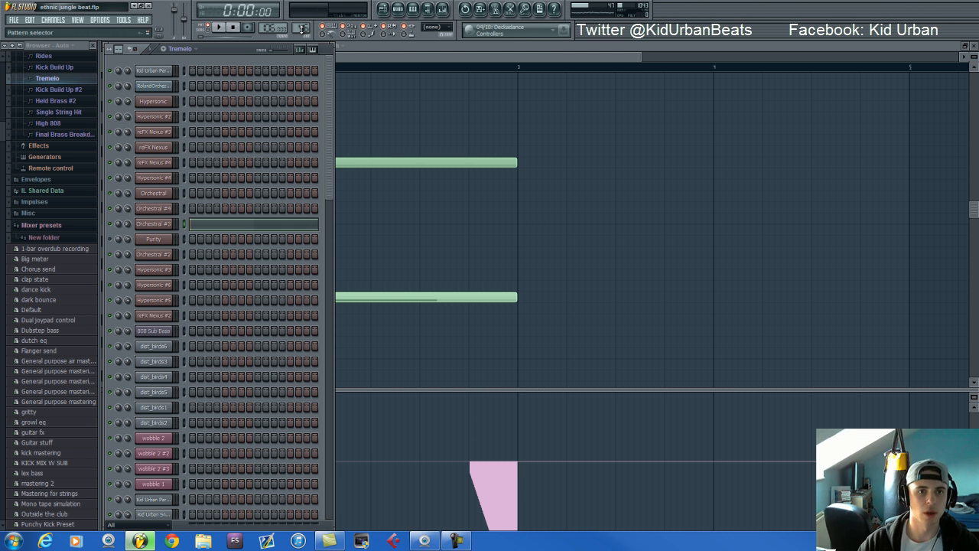
{"action": "scroll", "coordinate": [304, 27], "scroll_direction": "up", "scroll_amount": 1}
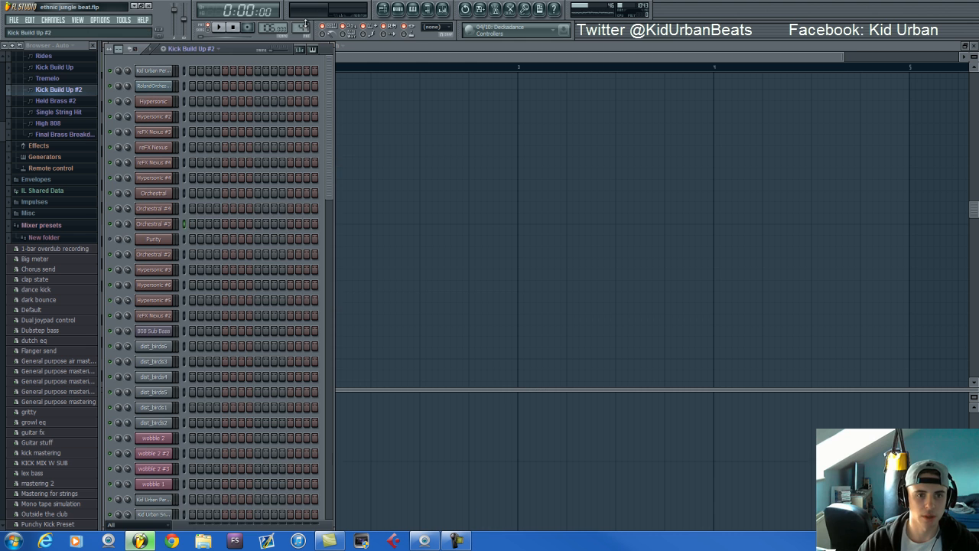
{"action": "scroll", "coordinate": [288, 237], "scroll_direction": "down", "scroll_amount": 6}
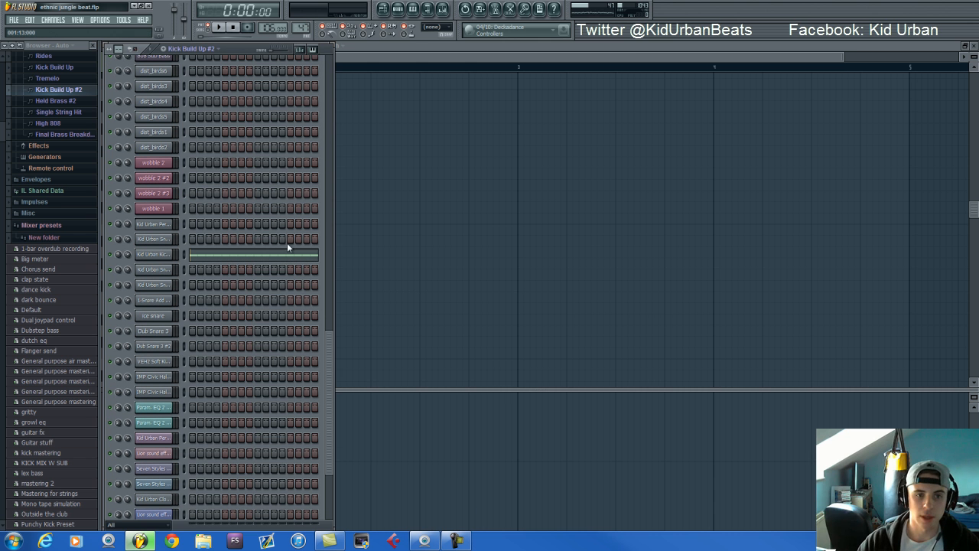
Switch to the Held Brass #2 pattern, show its reFX Nexus #4 note in the piano roll and audition it
{"action": "scroll", "coordinate": [304, 27], "scroll_direction": "up", "scroll_amount": 1}
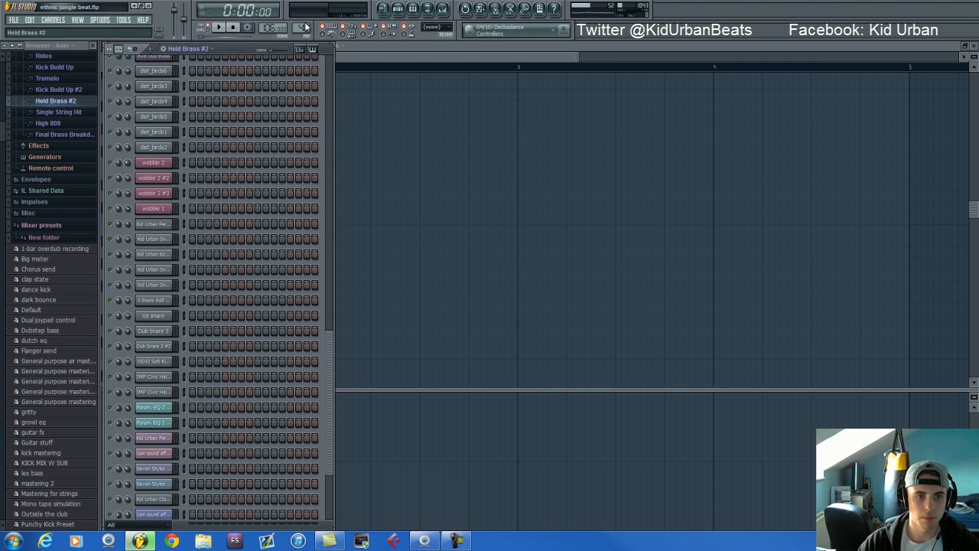
{"action": "scroll", "coordinate": [285, 211], "scroll_direction": "up", "scroll_amount": 6}
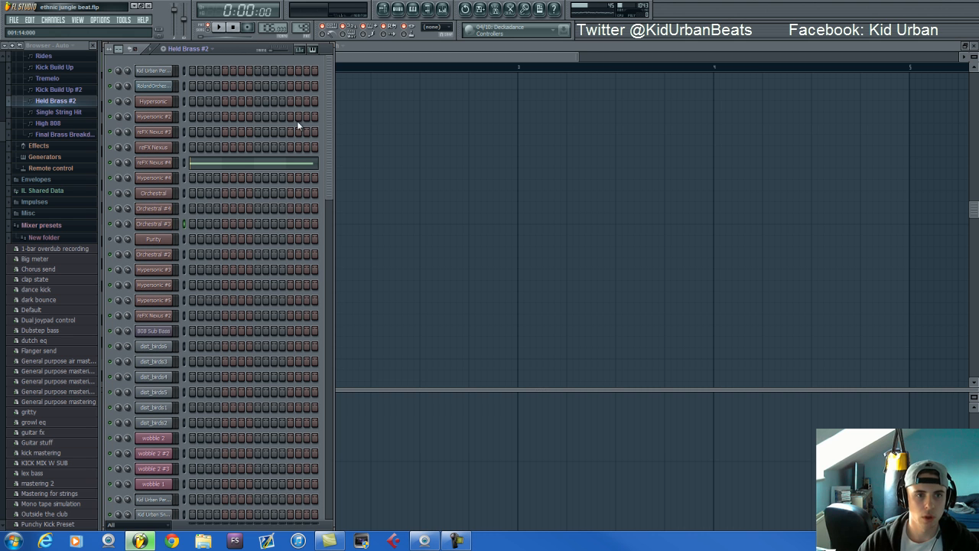
{"action": "left_click", "coordinate": [210, 165]}
{"action": "key", "text": "space"}
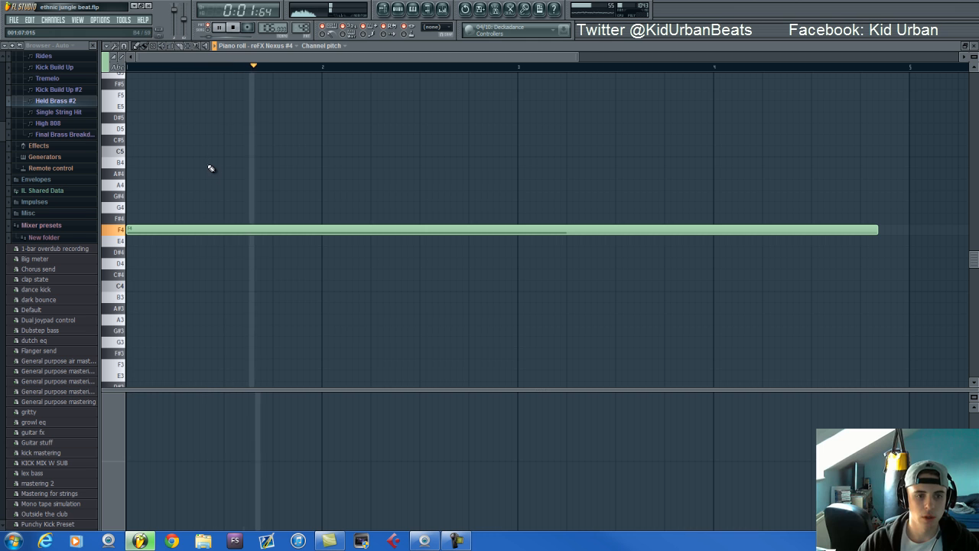
{"action": "left_click", "coordinate": [113, 446]}
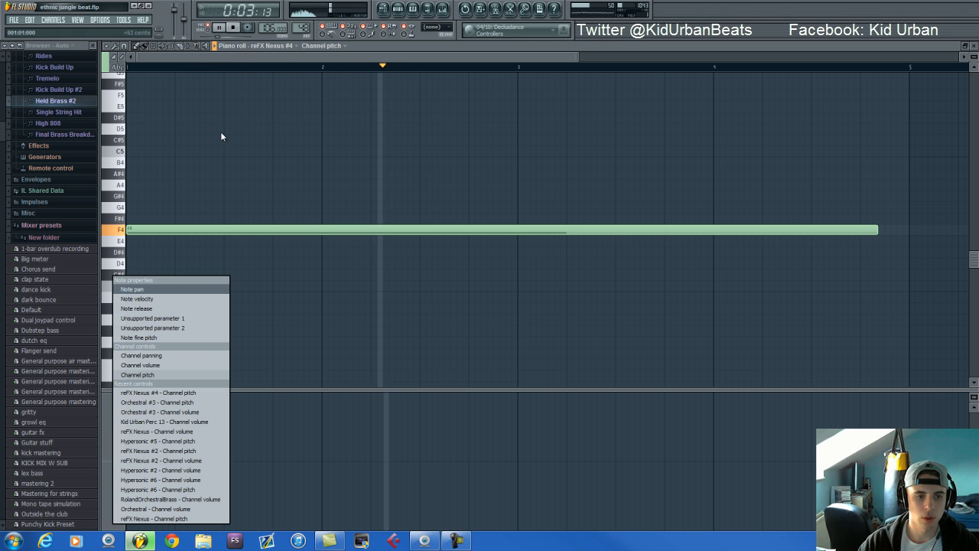
{"action": "left_click", "coordinate": [227, 59]}
{"action": "key", "text": "space"}
Switch to the Single String Hit pattern and audition it with the Orchestral channel's notes shown in the piano roll
{"action": "left_click", "coordinate": [400, 10]}
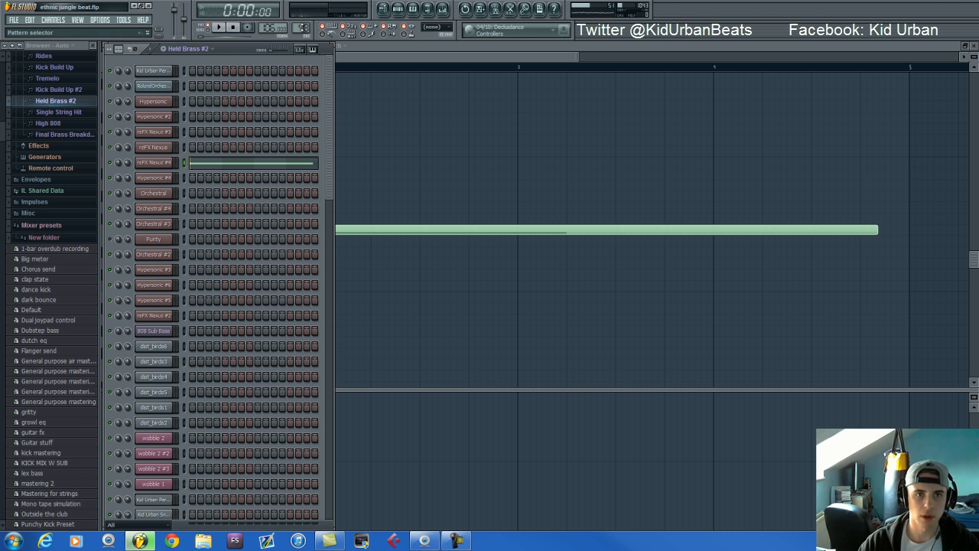
{"action": "left_click_drag", "start_coordinate": [303, 29], "coordinate": [303, 25]}
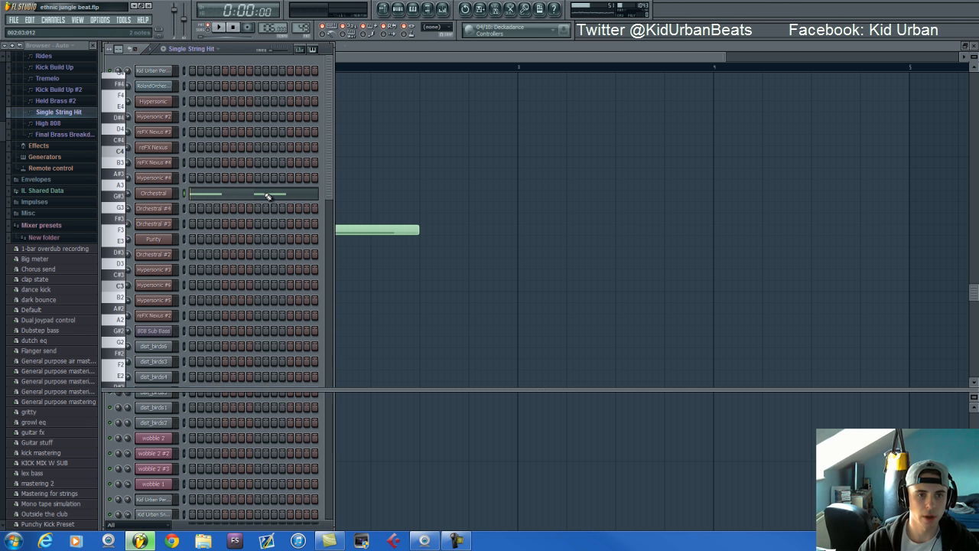
{"action": "left_click", "coordinate": [266, 195]}
{"action": "key", "text": "space"}
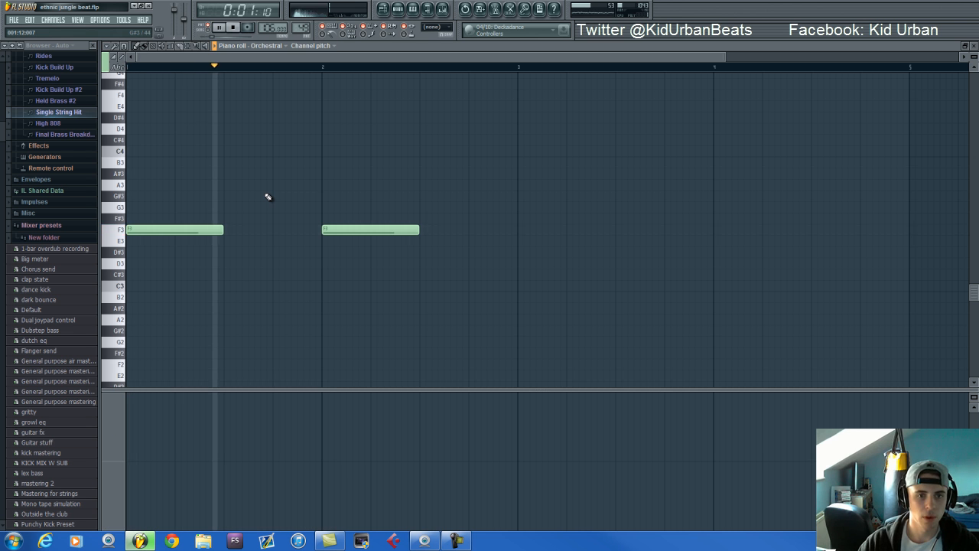
{"action": "left_click", "coordinate": [400, 10]}
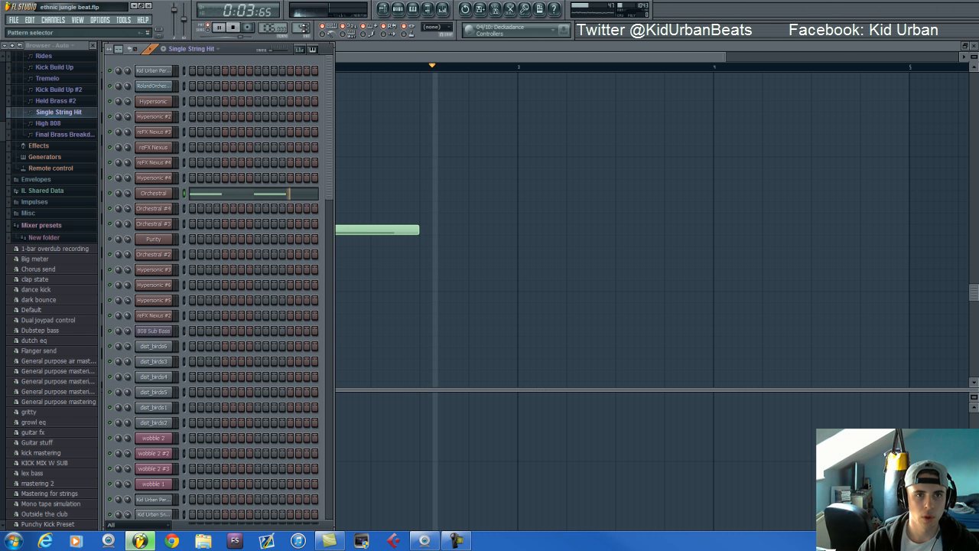
{"action": "key", "text": "space"}
Switch to the High 808 pattern, show the 808 Sub Bass notes in the piano roll and audition them
{"action": "left_click_drag", "start_coordinate": [304, 28], "coordinate": [303, 23]}
{"action": "left_click", "coordinate": [260, 338]}
{"action": "key", "text": "space"}
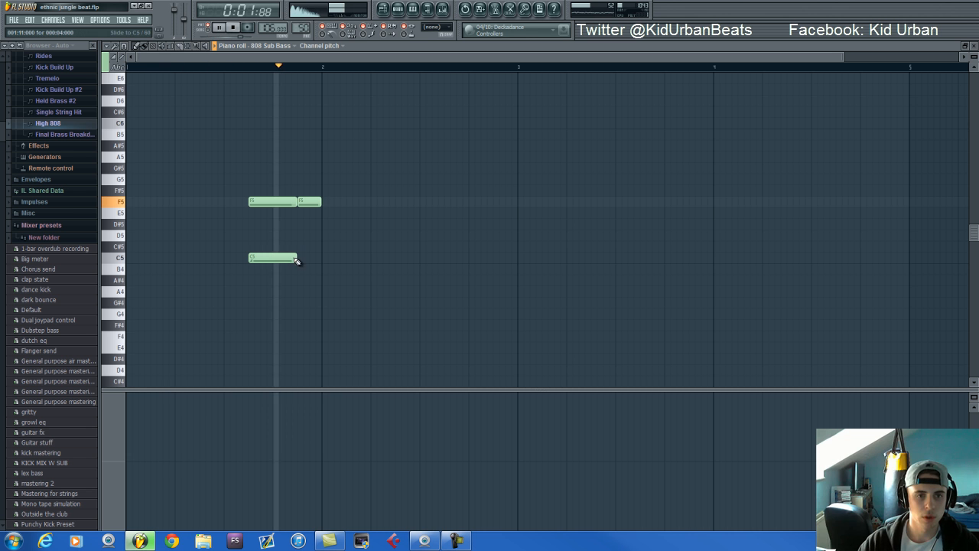
{"action": "key", "text": "space"}
Switch to the Final Brass Breakdown pattern, show its channels in the sequencer and audition it
{"action": "left_click", "coordinate": [399, 10]}
{"action": "left_click_drag", "start_coordinate": [303, 29], "coordinate": [302, 23]}
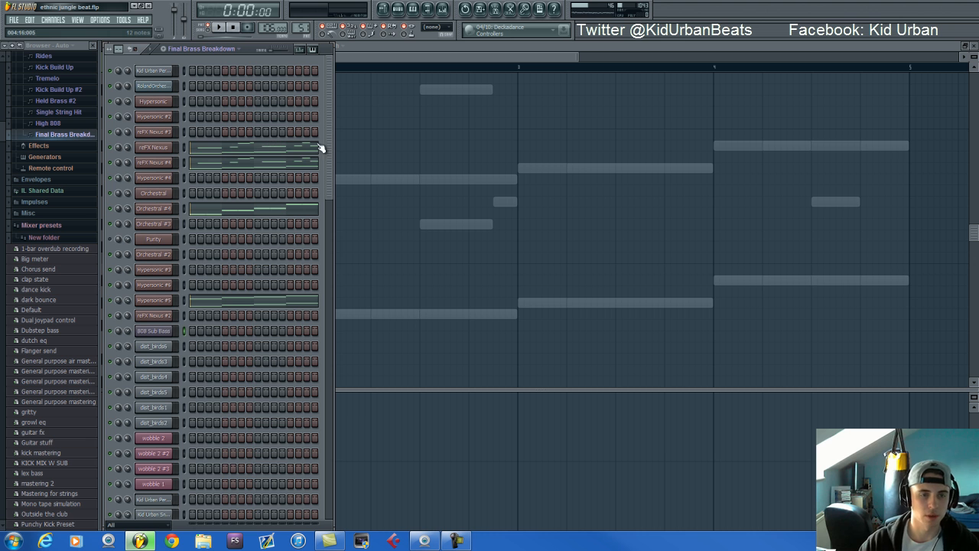
{"action": "left_click_drag", "start_coordinate": [325, 154], "coordinate": [330, 197]}
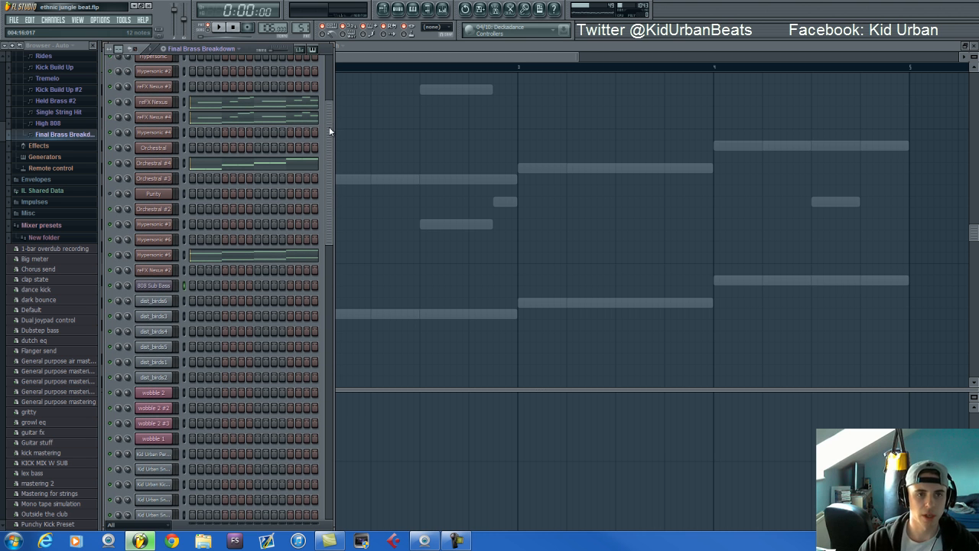
{"action": "key", "text": "space"}
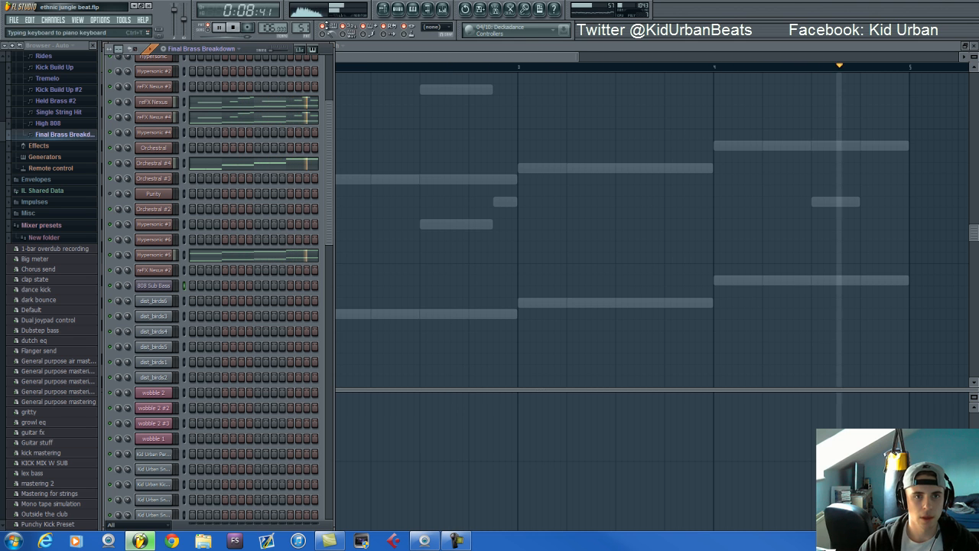
{"action": "key", "text": "space"}
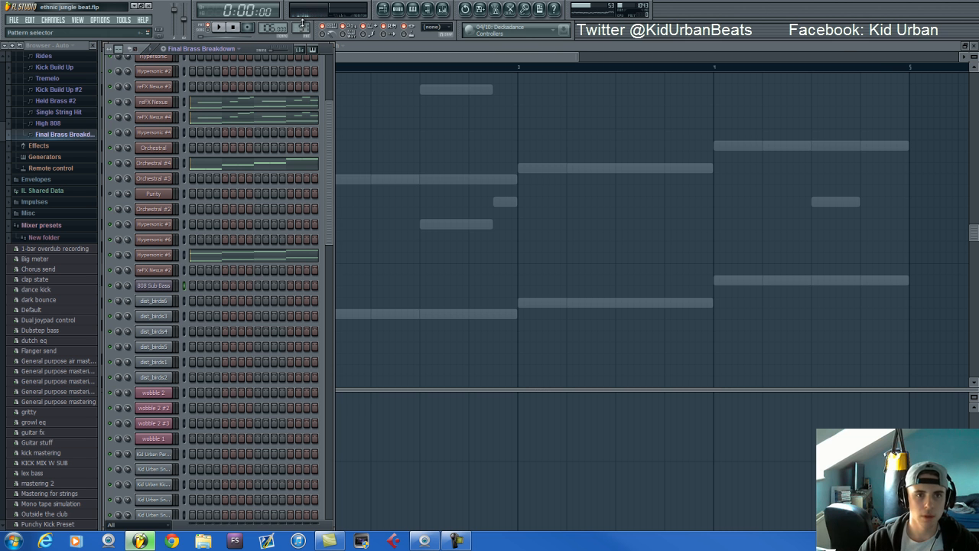
Advance to the empty Pattern 52 and bring up the playlist arrangement
{"action": "left_click_drag", "start_coordinate": [302, 23], "coordinate": [302, 17]}
{"action": "scroll", "coordinate": [292, 213], "scroll_direction": "up", "scroll_amount": 2}
{"action": "scroll", "coordinate": [294, 213], "scroll_direction": "down", "scroll_amount": 8}
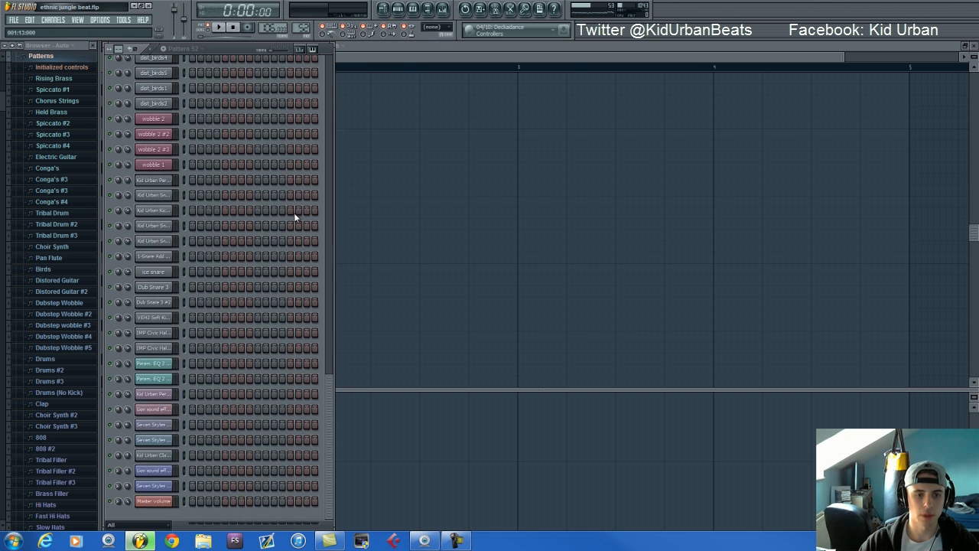
{"action": "left_click", "coordinate": [383, 9]}
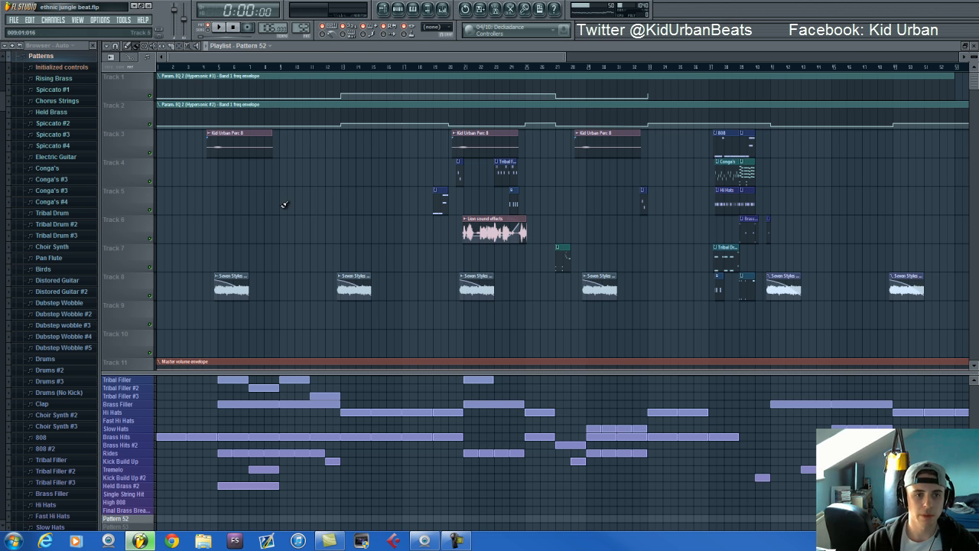
Preview the first Seven Styles of Overtone Singing audio clip on Track 8 of the playlist
{"action": "scroll", "coordinate": [284, 204], "scroll_direction": "up", "scroll_amount": 2}
{"action": "scroll", "coordinate": [487, 438], "scroll_direction": "up", "scroll_amount": 10}
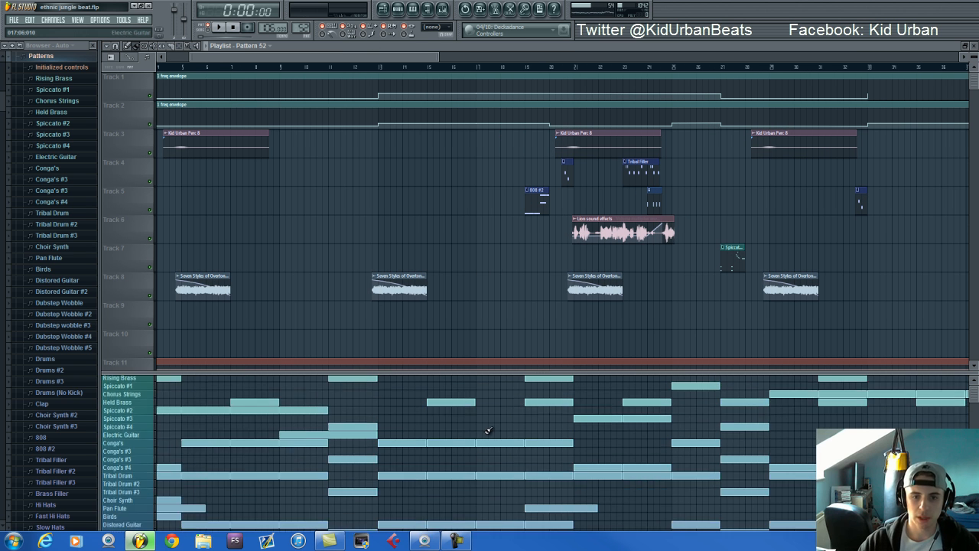
{"action": "scroll", "coordinate": [336, 291], "scroll_direction": "down", "scroll_amount": 3}
{"action": "scroll", "coordinate": [222, 287], "scroll_direction": "up", "scroll_amount": 3}
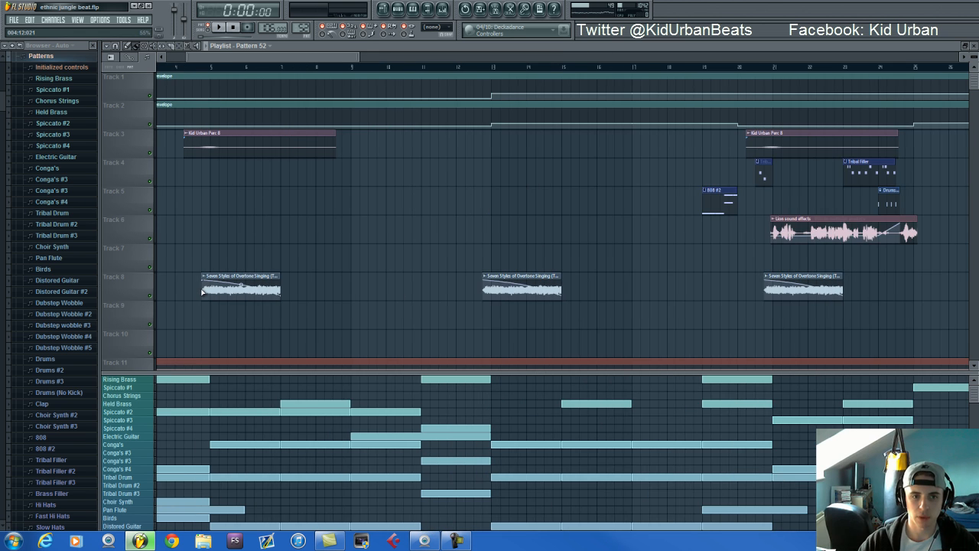
{"action": "scroll", "coordinate": [210, 284], "scroll_direction": "up", "scroll_amount": 3}
{"action": "left_click", "coordinate": [204, 281]}
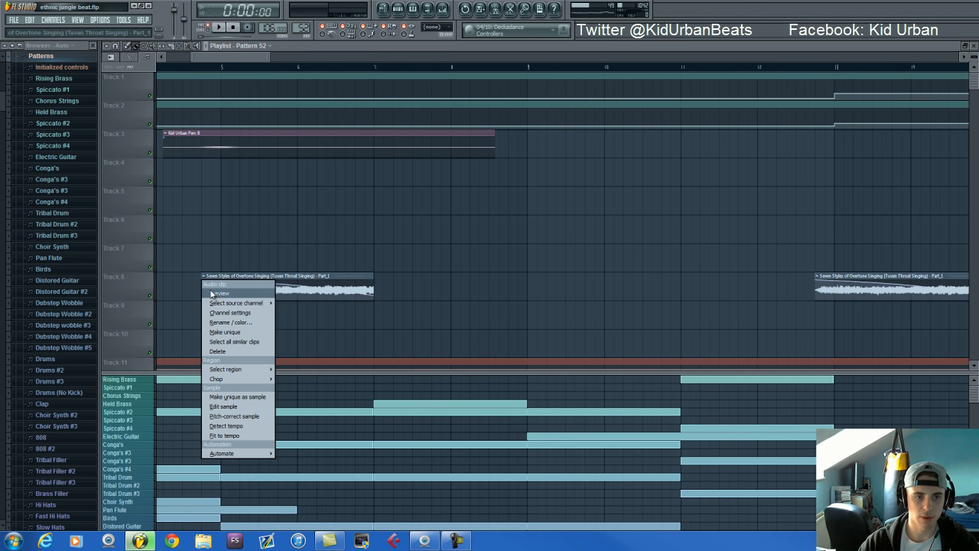
{"action": "left_click", "coordinate": [209, 289]}
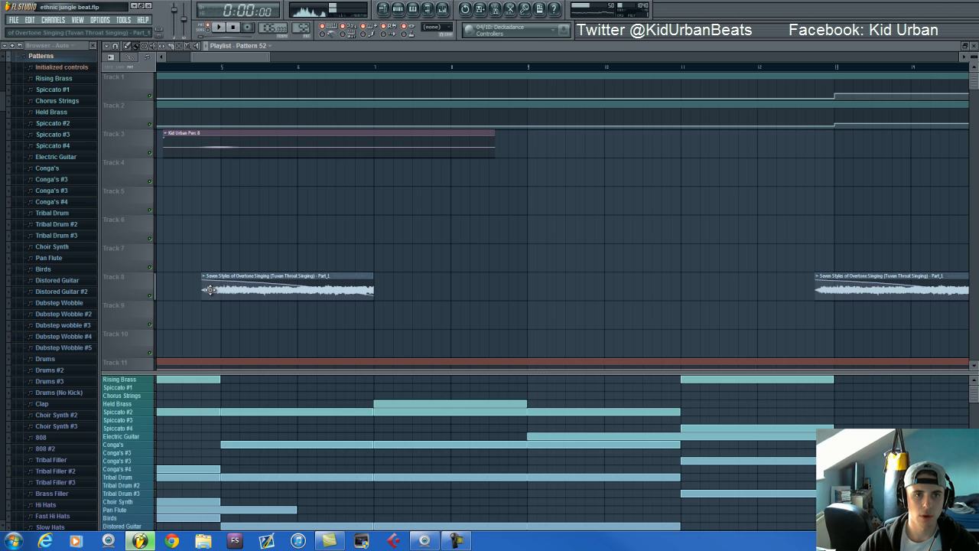
{"action": "scroll", "coordinate": [209, 289], "scroll_direction": "down", "scroll_amount": 5}
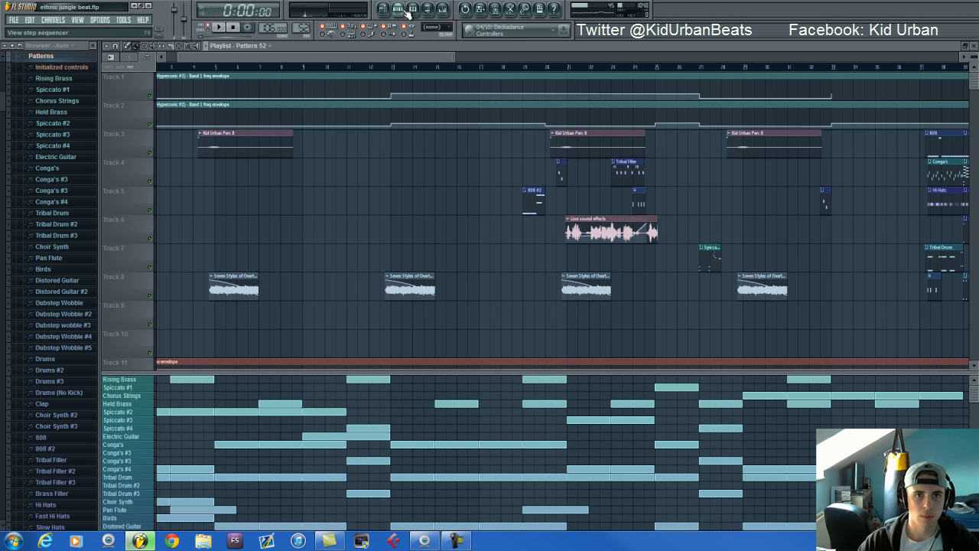
Filter the sequencer to audio clips and show the channel settings of the two Seven Styles of Overtone Singing clips
{"action": "left_click", "coordinate": [407, 11]}
{"action": "left_click", "coordinate": [155, 523]}
{"action": "left_click", "coordinate": [151, 502]}
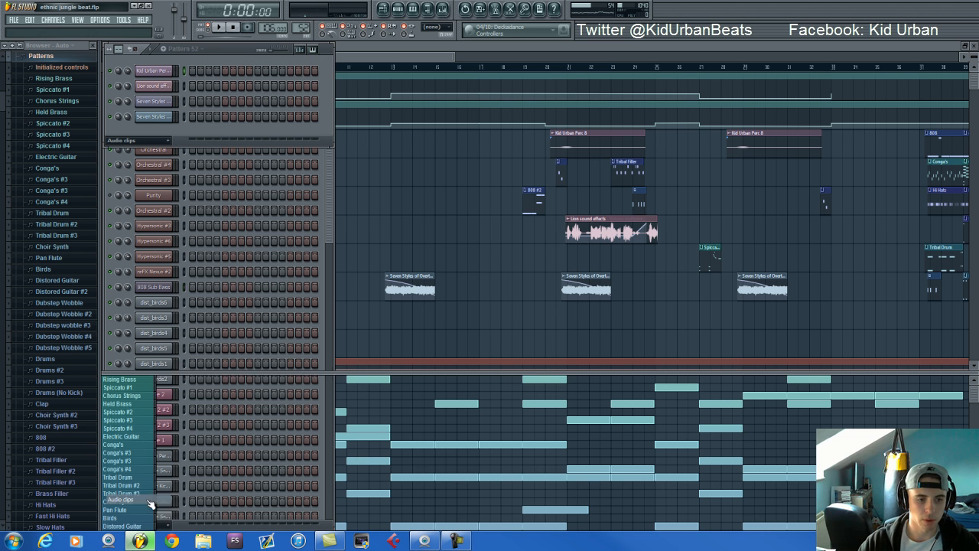
{"action": "left_click", "coordinate": [159, 103]}
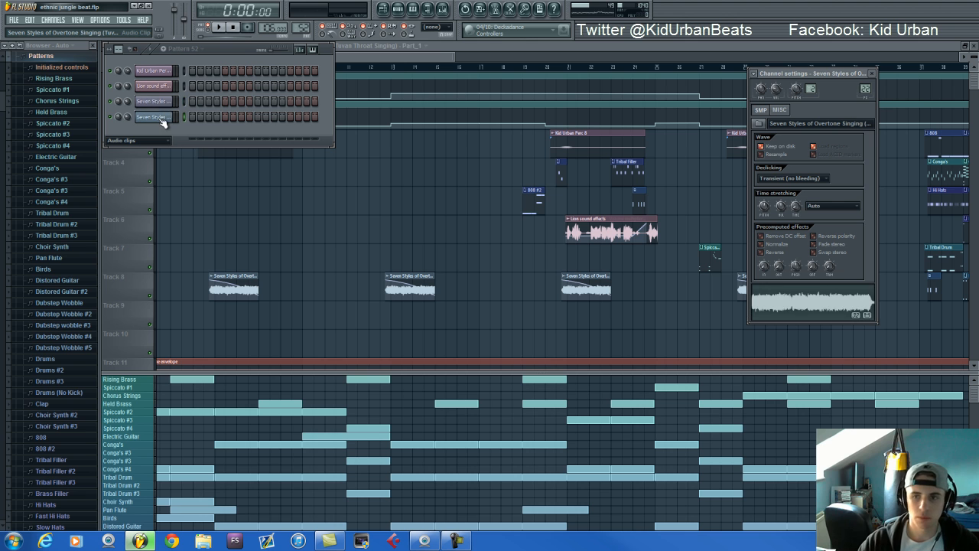
{"action": "left_click", "coordinate": [159, 116]}
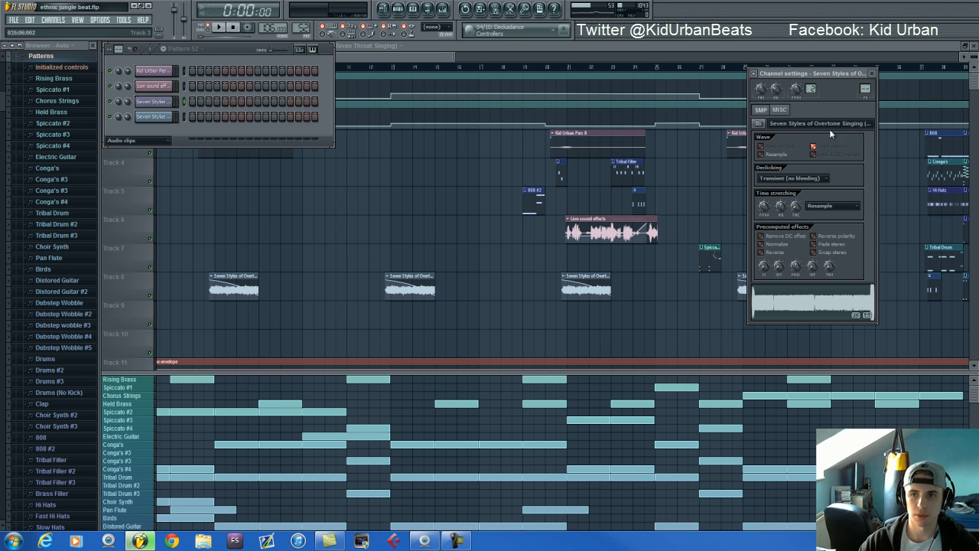
Look over the start of the playlist and reopen the channel settings of the Seven Styles Part_1 audio clip
{"action": "left_click", "coordinate": [377, 58]}
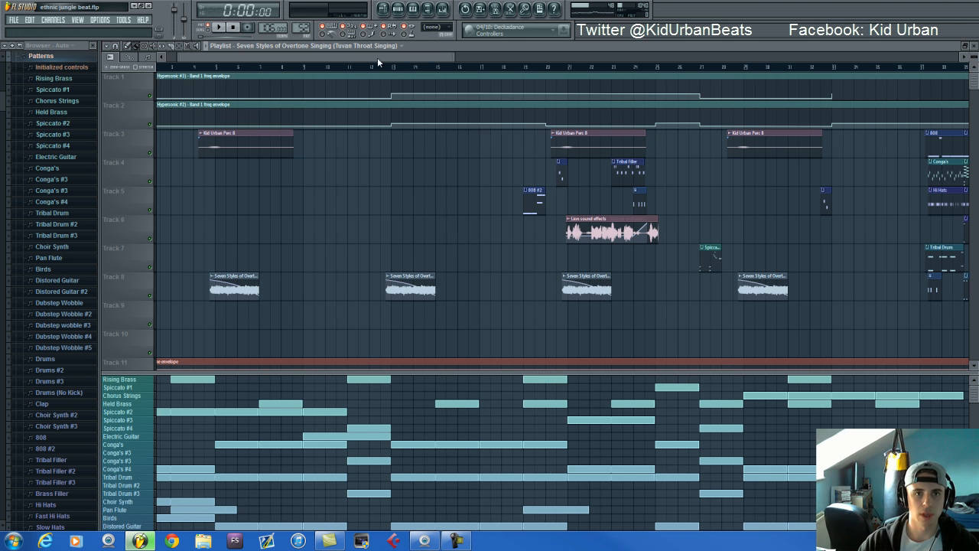
{"action": "left_click_drag", "start_coordinate": [377, 57], "coordinate": [315, 57]}
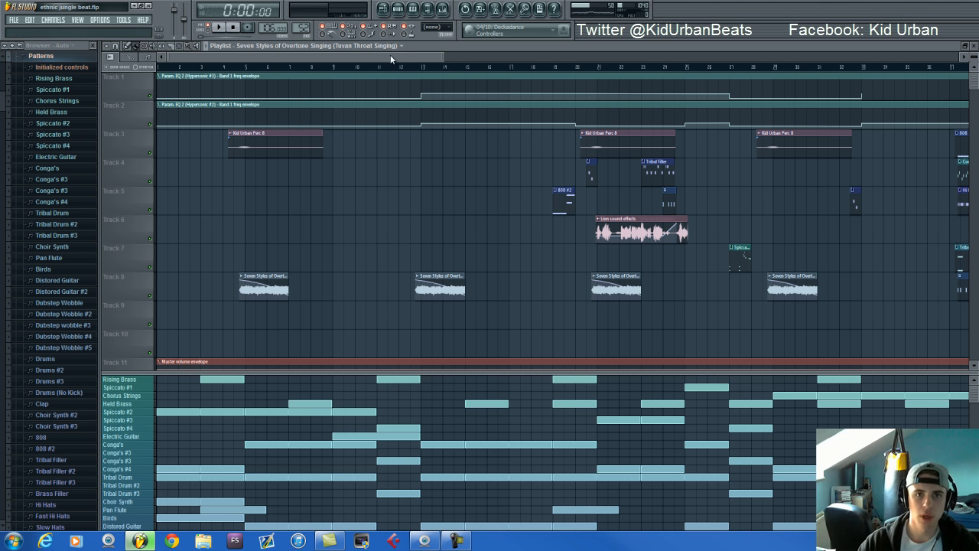
{"action": "scroll", "coordinate": [218, 85], "scroll_direction": "up", "scroll_amount": 2}
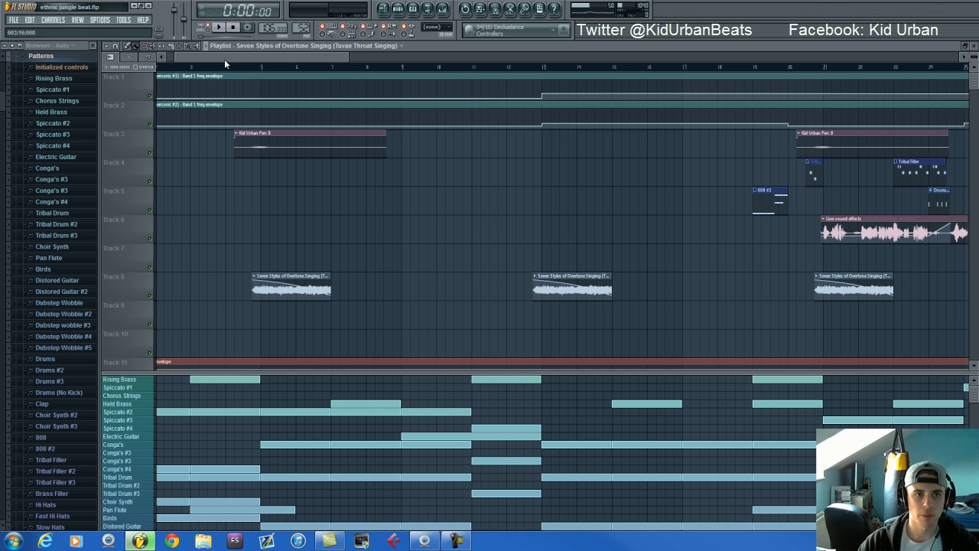
{"action": "left_click_drag", "start_coordinate": [224, 59], "coordinate": [183, 58]}
{"action": "left_click", "coordinate": [392, 6]}
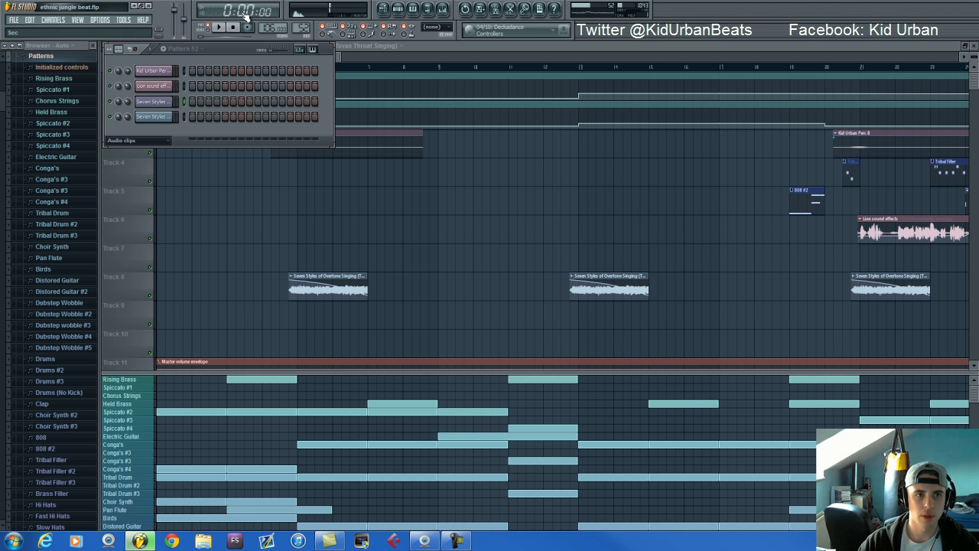
{"action": "left_click", "coordinate": [170, 116]}
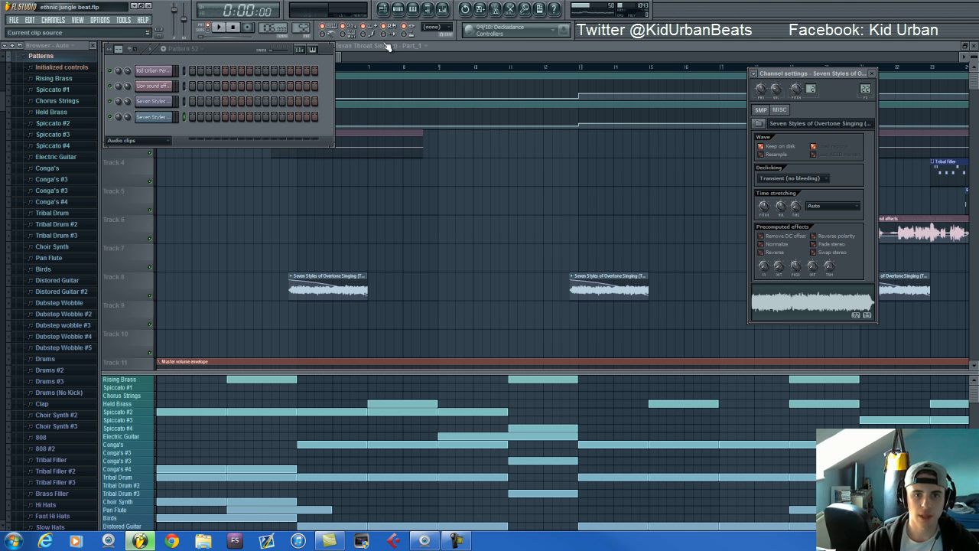
Play the song from just before the first Seven Styles clip on Track 8, then stop playback
{"action": "scroll", "coordinate": [277, 284], "scroll_direction": "up", "scroll_amount": 2}
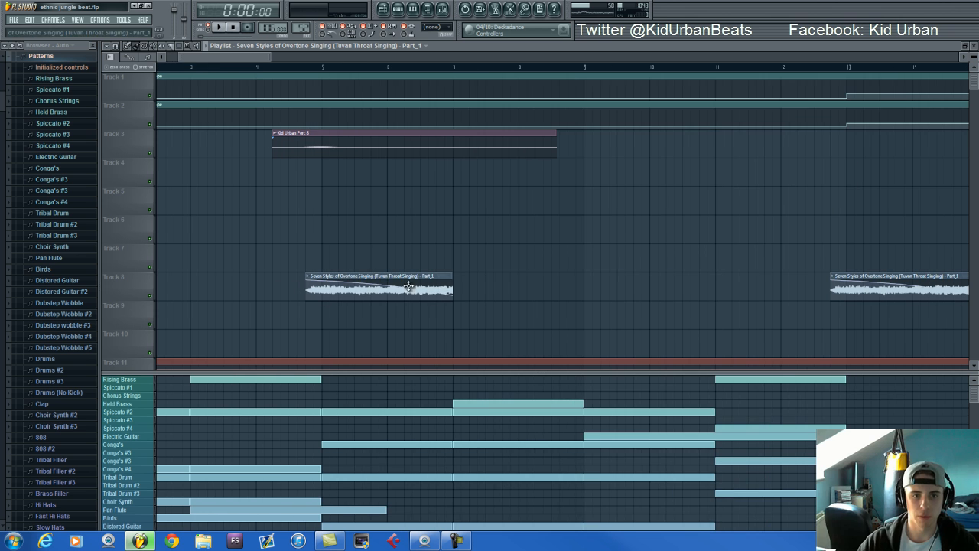
{"action": "left_click", "coordinate": [291, 68]}
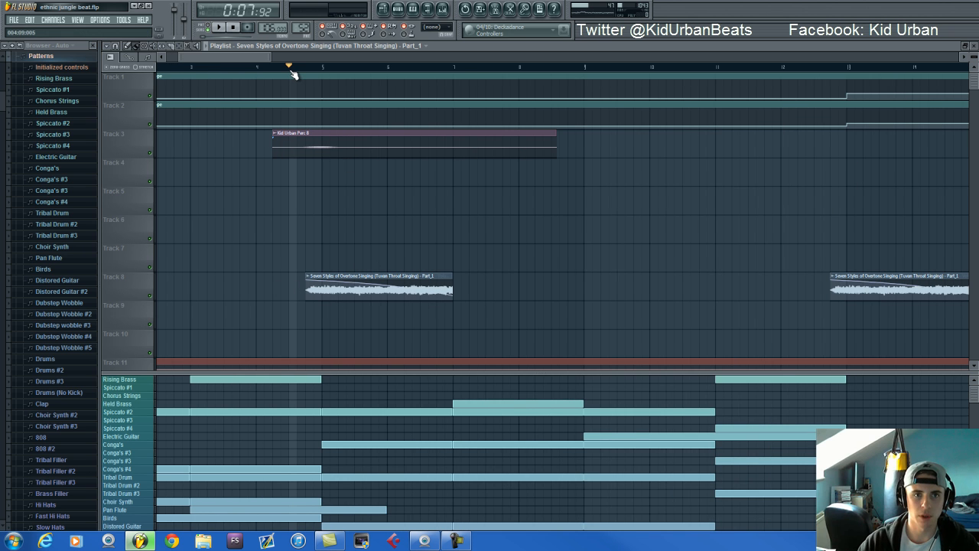
{"action": "key", "text": "space"}
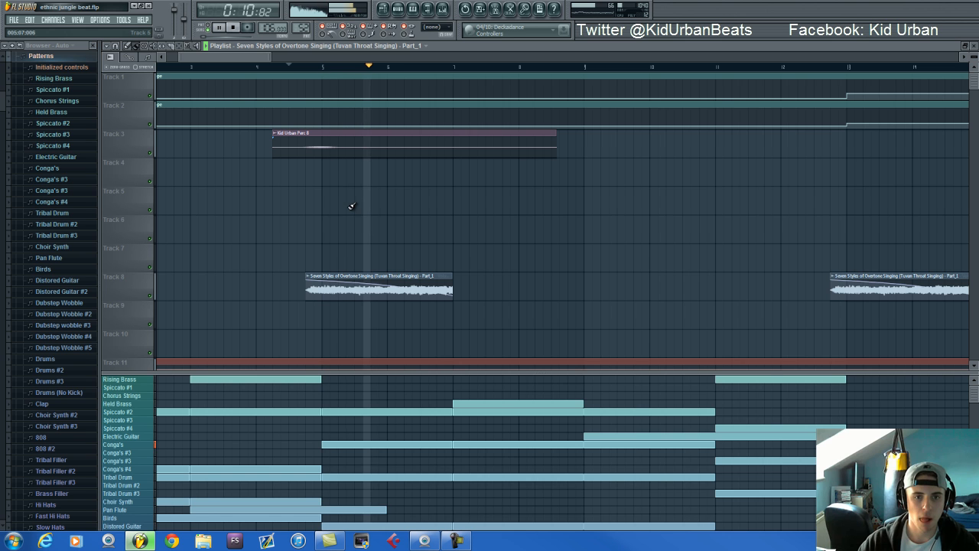
{"action": "left_click", "coordinate": [234, 28]}
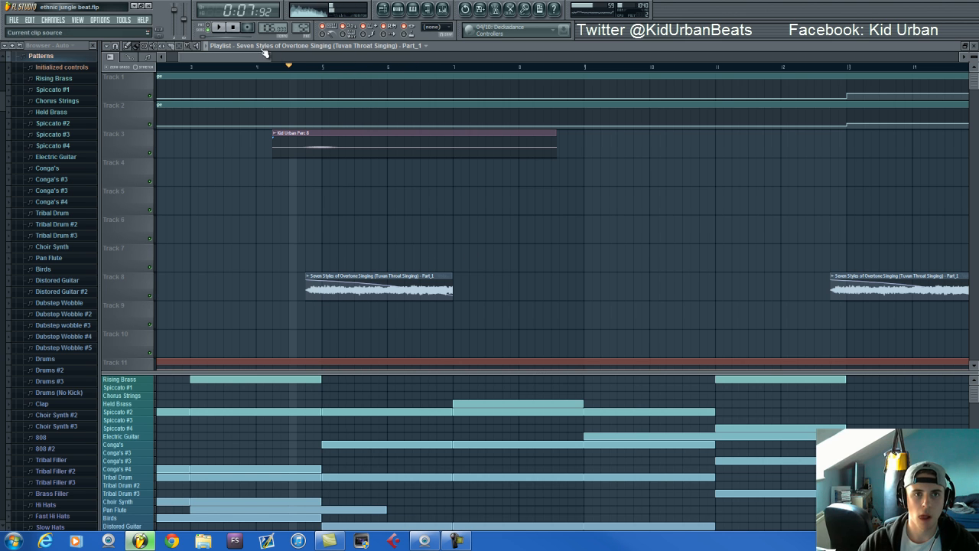
{"action": "left_click", "coordinate": [234, 29]}
Locate the Lion sound effects audio clip on Track 6 of the playlist and preview it
{"action": "scroll", "coordinate": [276, 73], "scroll_direction": "down", "scroll_amount": 5}
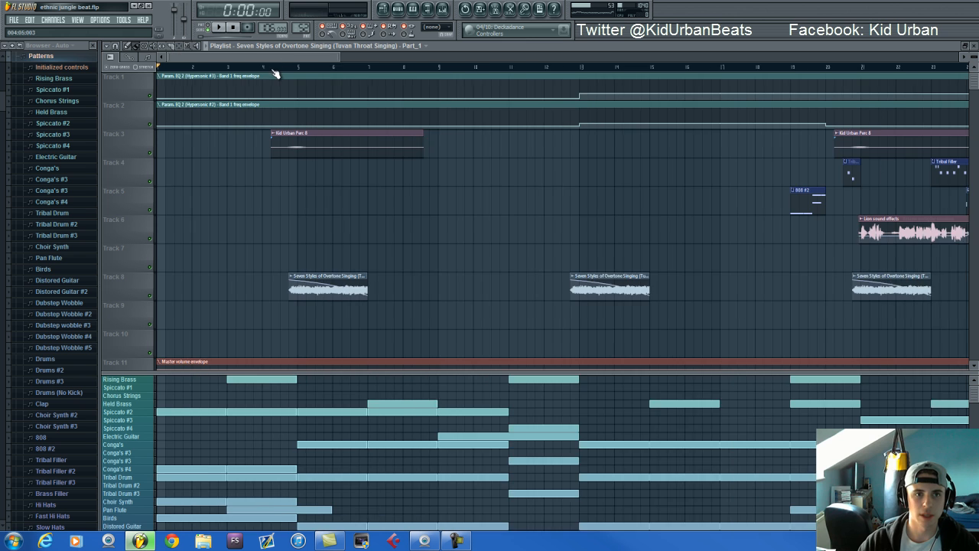
{"action": "scroll", "coordinate": [743, 245], "scroll_direction": "up", "scroll_amount": 3}
{"action": "left_click_drag", "start_coordinate": [336, 60], "coordinate": [413, 61]}
{"action": "scroll", "coordinate": [269, 249], "scroll_direction": "up", "scroll_amount": 2}
{"action": "left_click", "coordinate": [322, 65]}
{"action": "left_click_drag", "start_coordinate": [328, 59], "coordinate": [321, 60]}
{"action": "scroll", "coordinate": [315, 183], "scroll_direction": "up", "scroll_amount": 3}
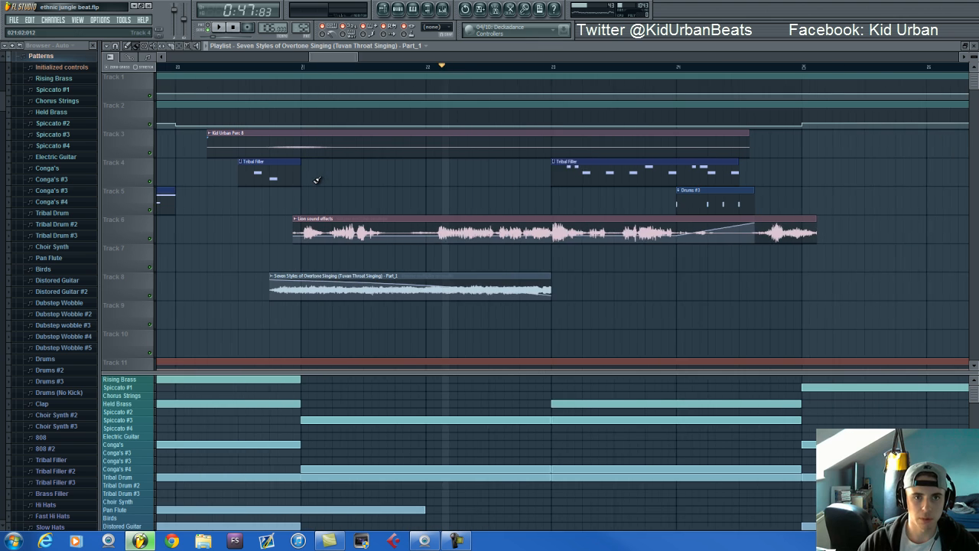
{"action": "left_click", "coordinate": [294, 220]}
{"action": "left_click", "coordinate": [312, 238]}
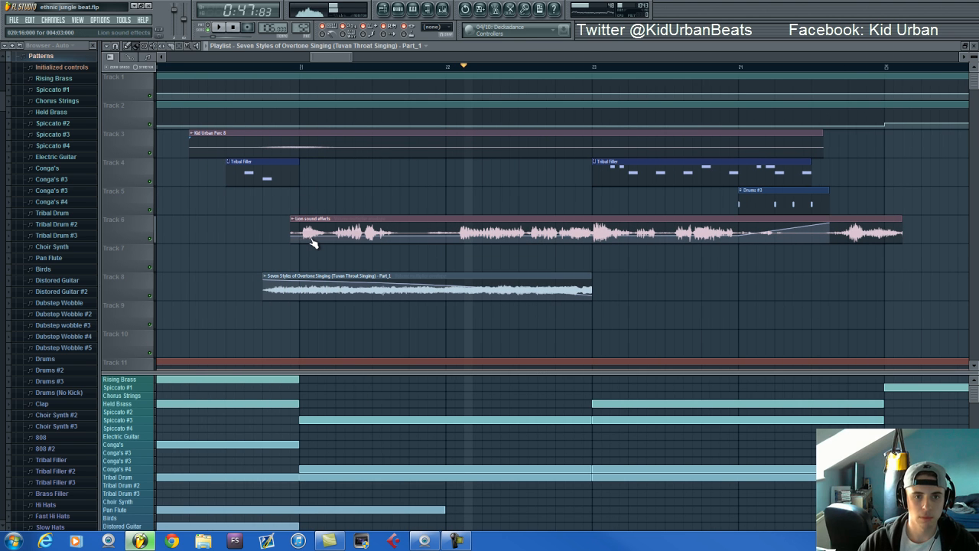
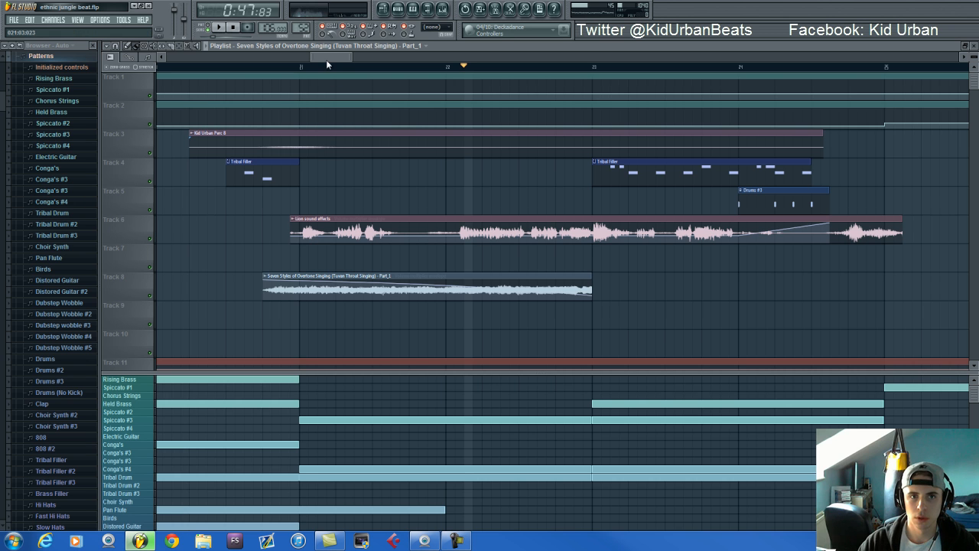
Show the Lion sound effects channel with its mixer track and open that track's CamelCrusher effect
{"action": "left_click_drag", "start_coordinate": [325, 59], "coordinate": [328, 60]}
{"action": "left_click", "coordinate": [442, 9]}
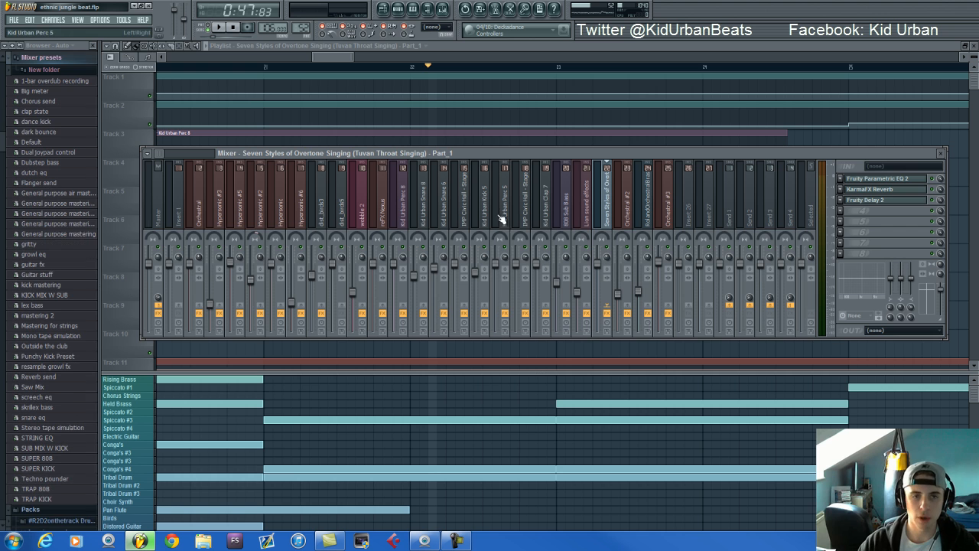
{"action": "left_click", "coordinate": [398, 8]}
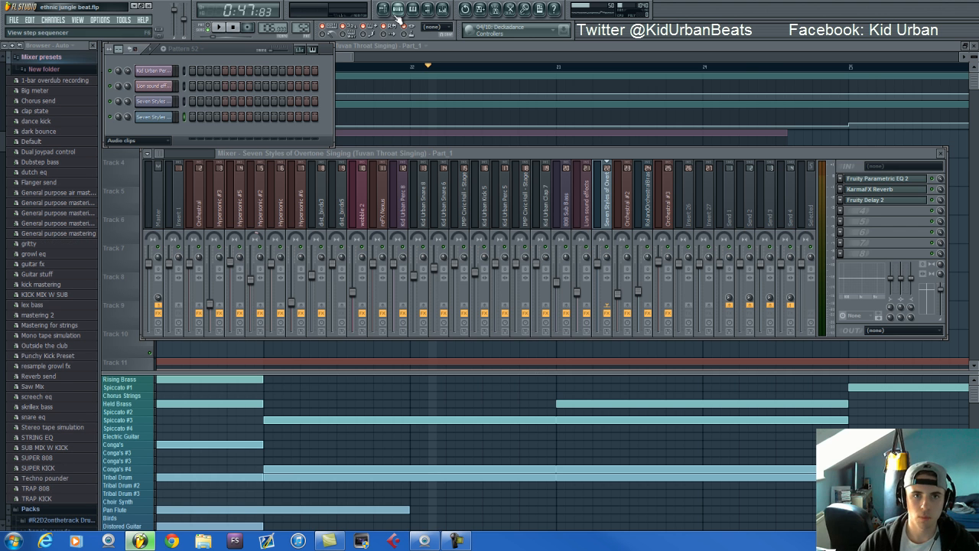
{"action": "left_click", "coordinate": [157, 86]}
{"action": "left_click", "coordinate": [893, 154]}
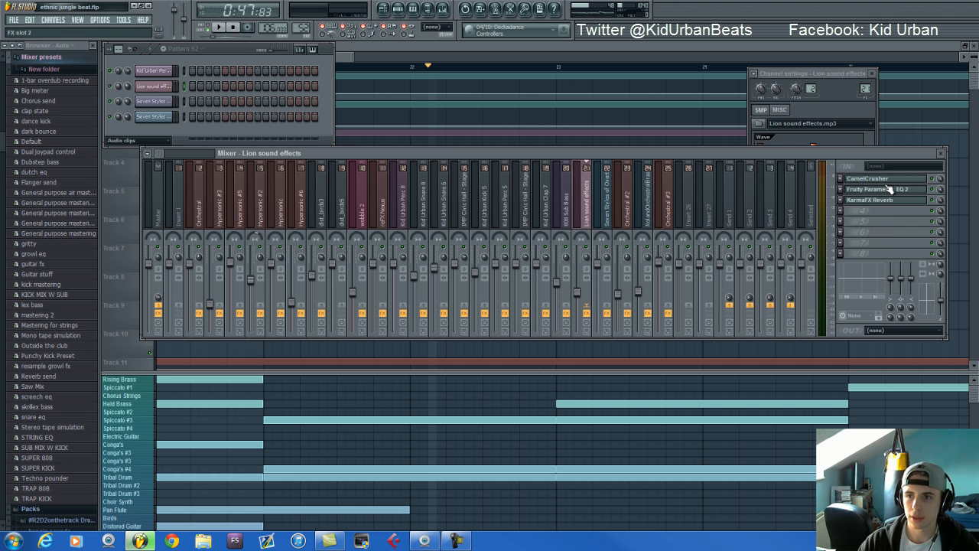
{"action": "left_click", "coordinate": [868, 178]}
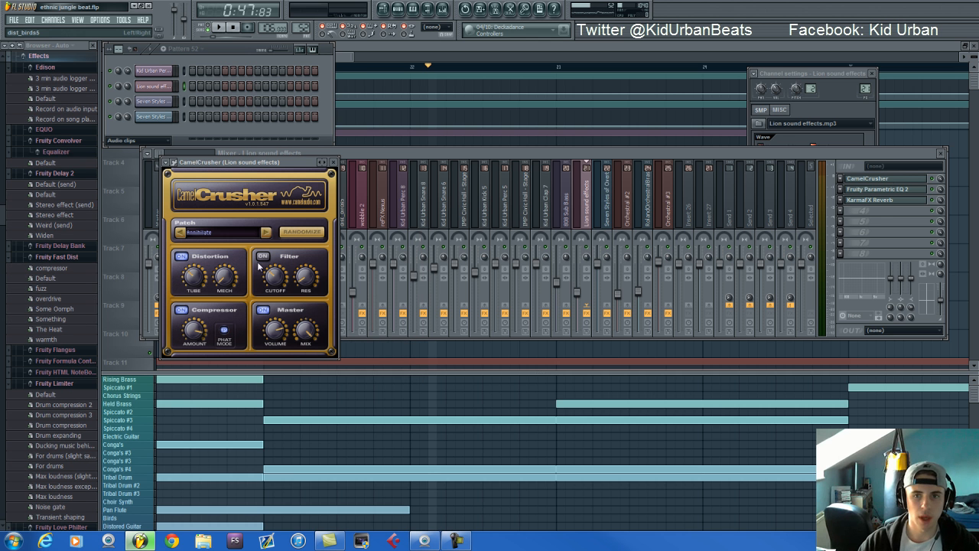
Preview the Lion sound effects clip with its mixer track's effects bypassed, and re-enable the effects
{"action": "left_click", "coordinate": [591, 318]}
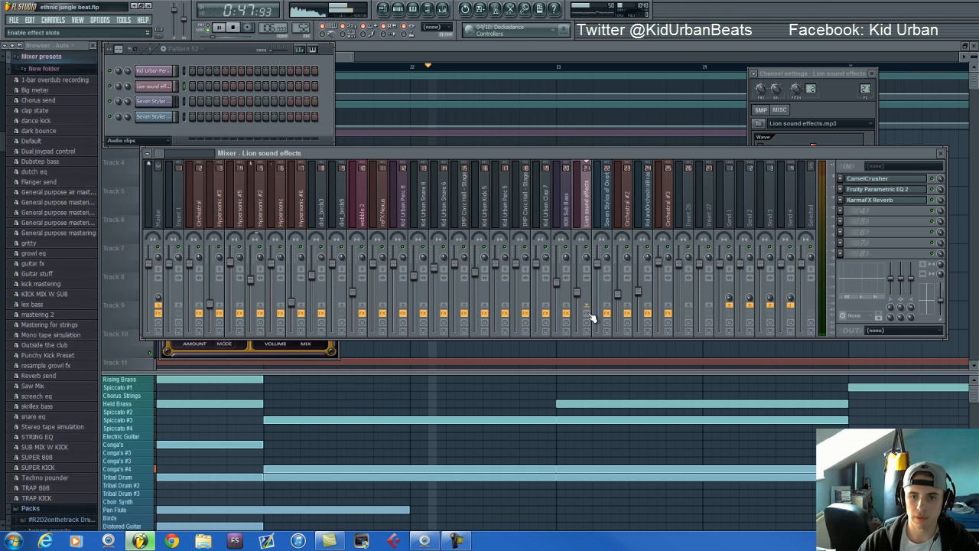
{"action": "left_click", "coordinate": [281, 235]}
{"action": "left_click", "coordinate": [259, 220]}
{"action": "left_click", "coordinate": [265, 235]}
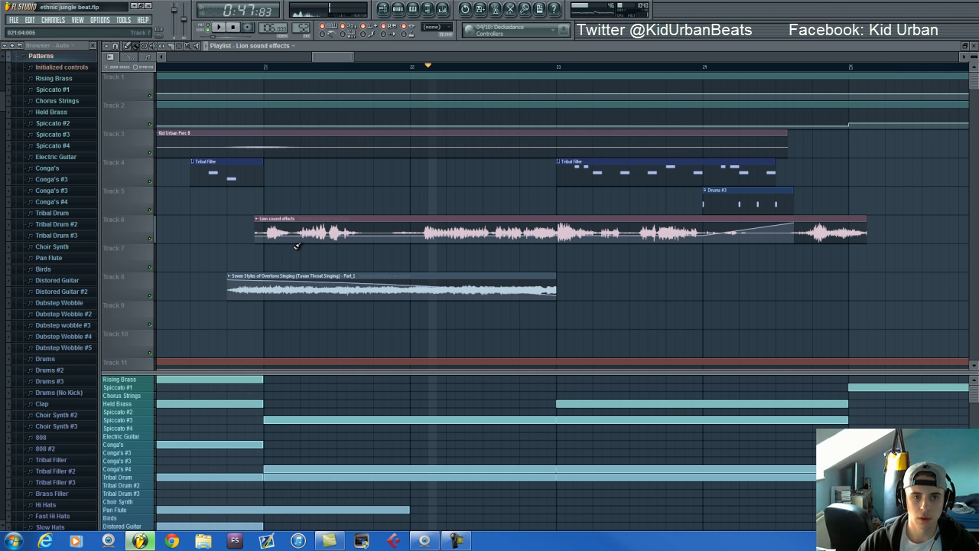
{"action": "left_click", "coordinate": [443, 8]}
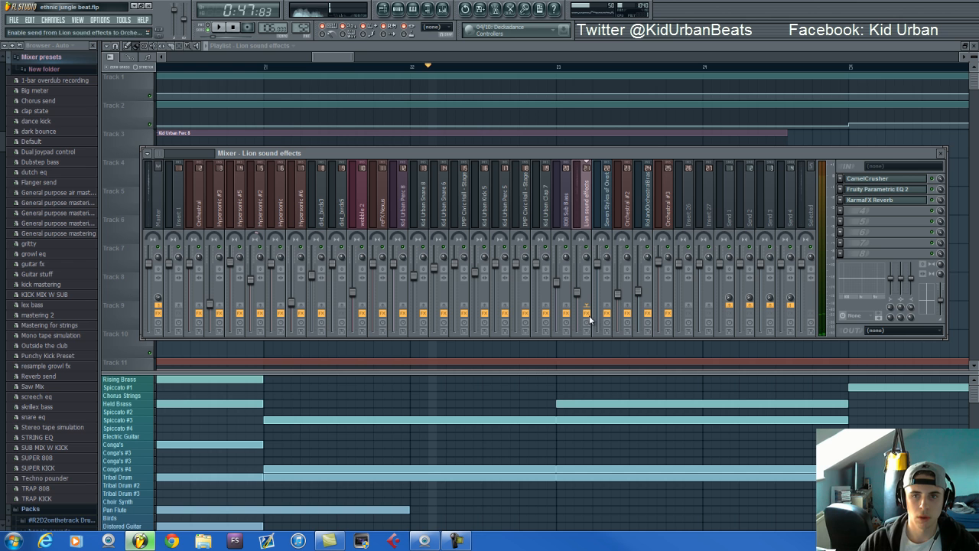
{"action": "left_click", "coordinate": [329, 57]}
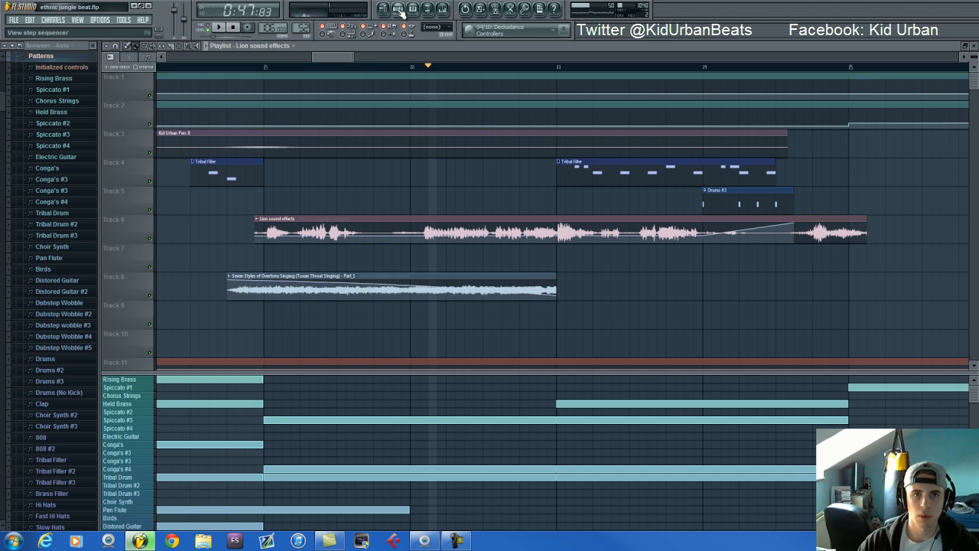
Play the song from the middle of the Lion sound effects clip on Track 6 past the Drums #3 clip, then stop playback
{"action": "left_click", "coordinate": [511, 70]}
{"action": "scroll", "coordinate": [792, 205], "scroll_direction": "down", "scroll_amount": 2}
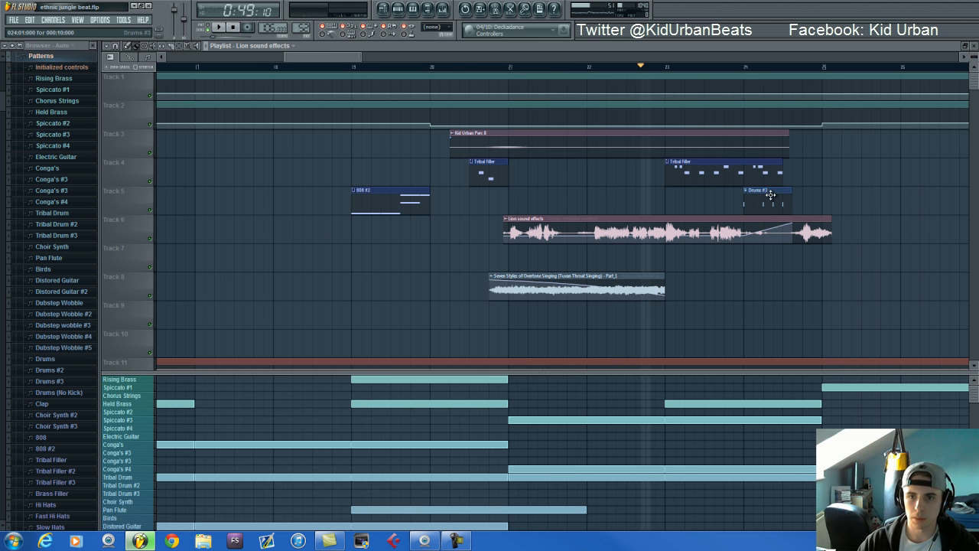
{"action": "key", "text": "space"}
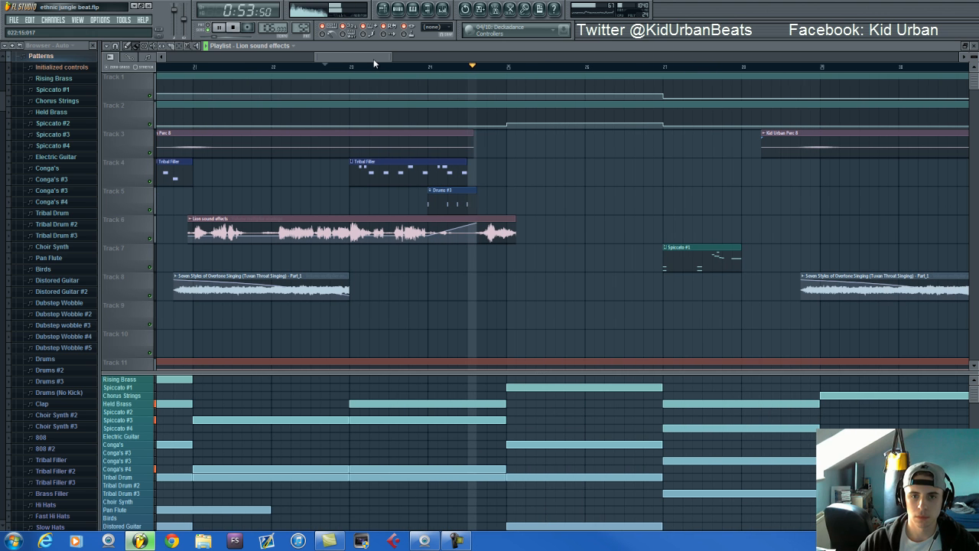
{"action": "key", "text": "space"}
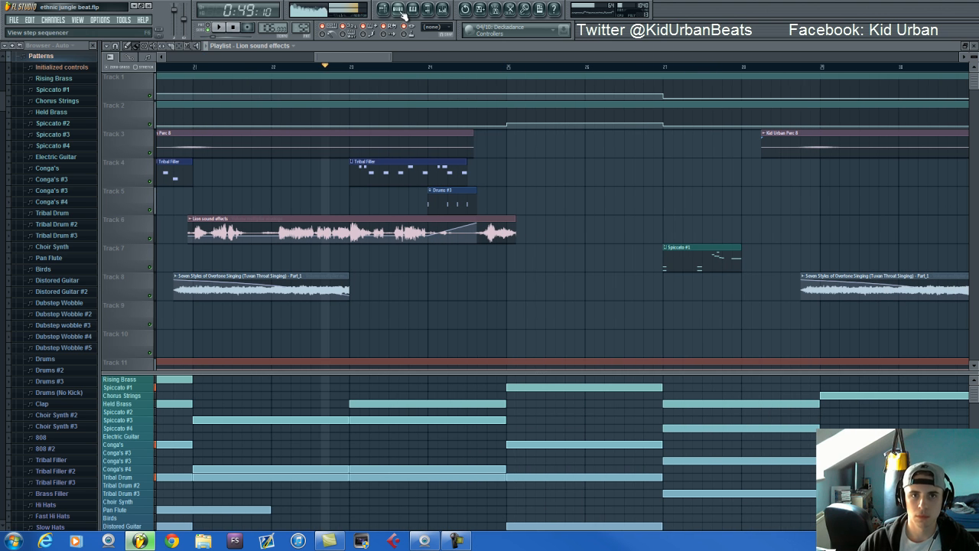
Look over the whole playlist for where the Lion, Seven Styles and Kid Urban Perc 8 audio clips are placed
{"action": "left_click", "coordinate": [398, 9]}
{"action": "left_click_drag", "start_coordinate": [353, 57], "coordinate": [383, 73]}
{"action": "scroll", "coordinate": [382, 73], "scroll_direction": "down", "scroll_amount": 2}
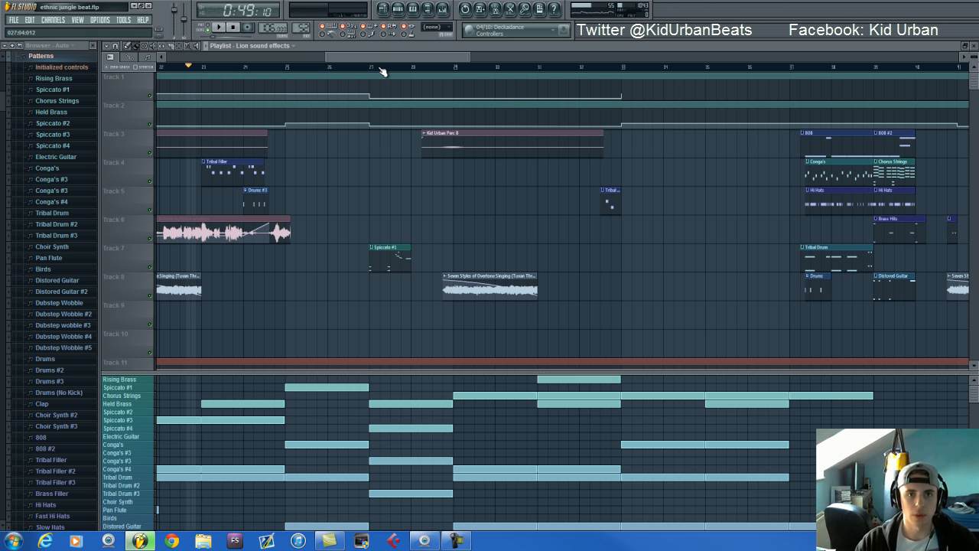
{"action": "scroll", "coordinate": [376, 64], "scroll_direction": "down", "scroll_amount": 4}
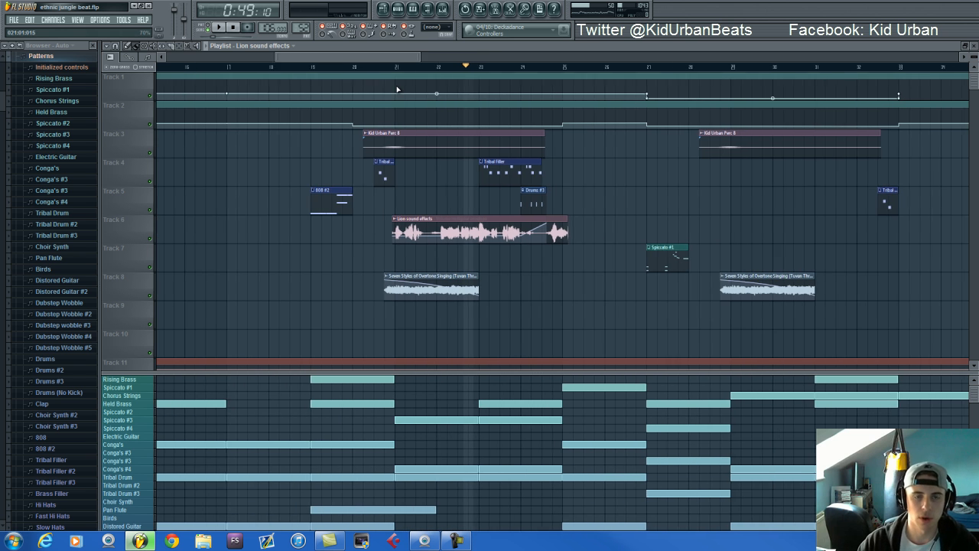
{"action": "left_click_drag", "start_coordinate": [247, 58], "coordinate": [205, 61]}
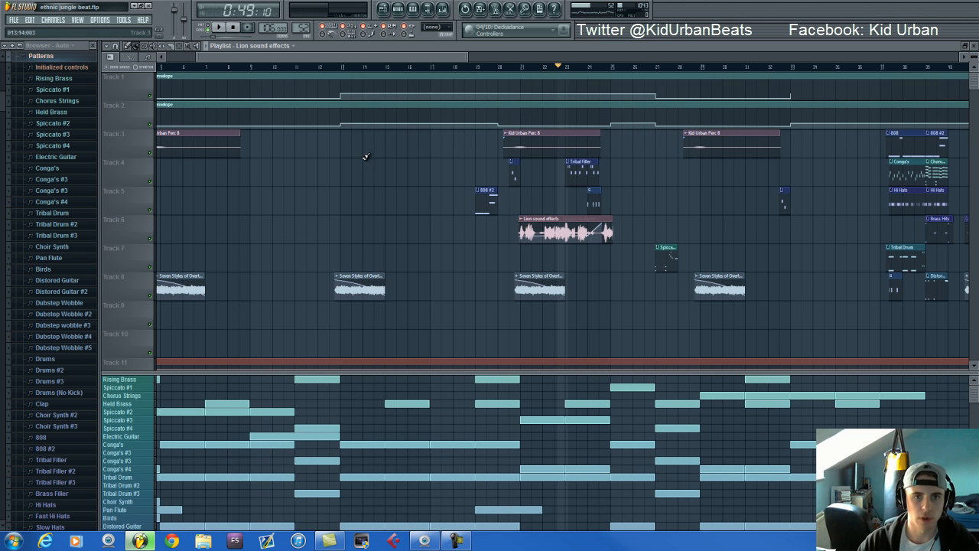
{"action": "scroll", "coordinate": [479, 75], "scroll_direction": "down", "scroll_amount": 2}
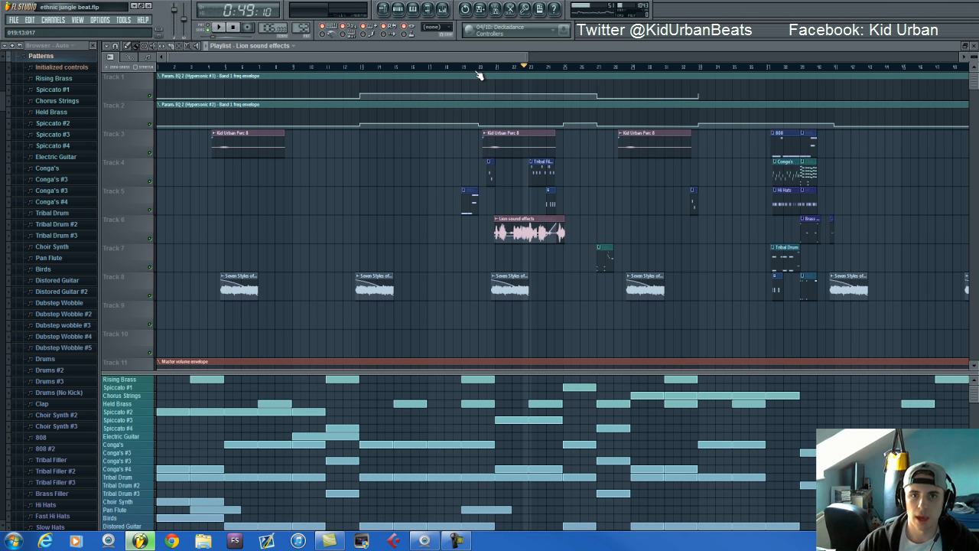
{"action": "scroll", "coordinate": [466, 69], "scroll_direction": "up", "scroll_amount": 1}
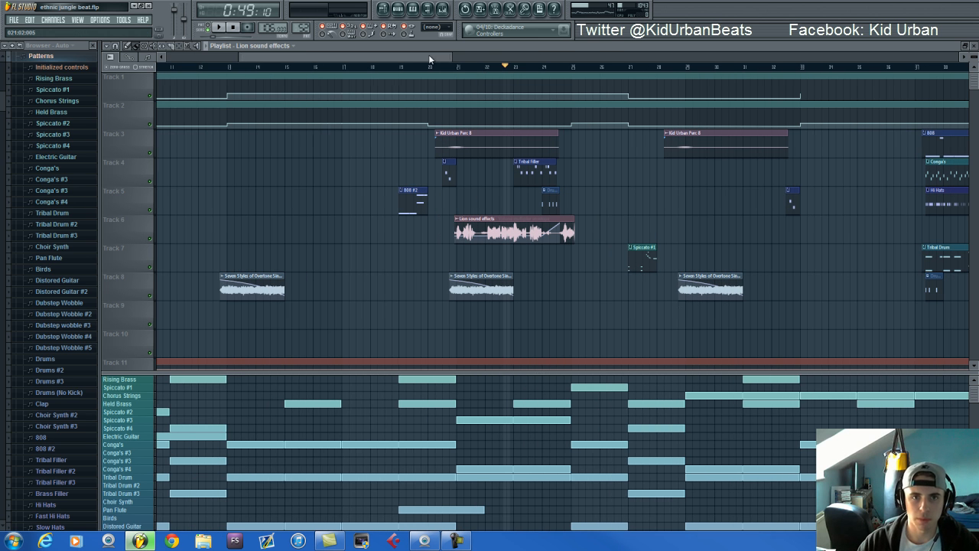
{"action": "scroll", "coordinate": [432, 61], "scroll_direction": "up", "scroll_amount": 1}
{"action": "left_click", "coordinate": [398, 9]}
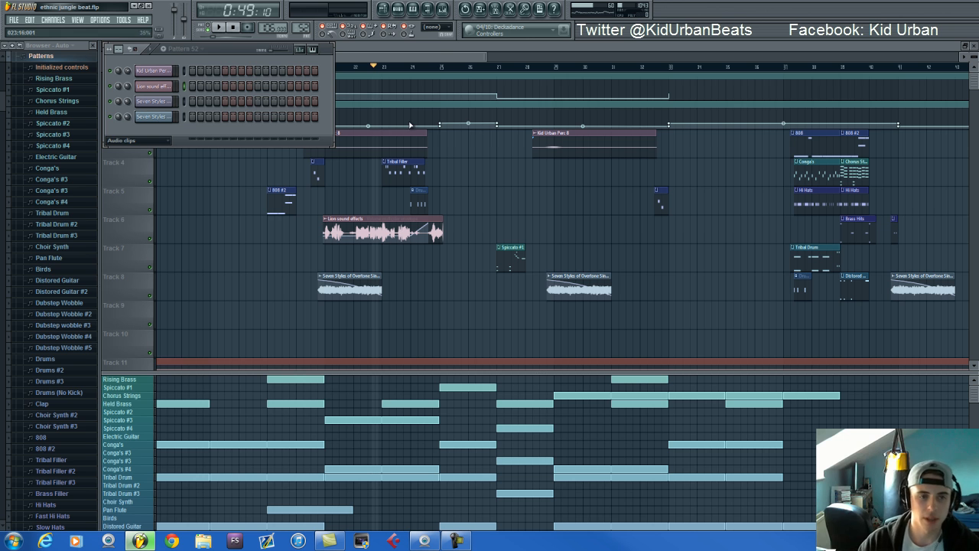
{"action": "left_click", "coordinate": [429, 58]}
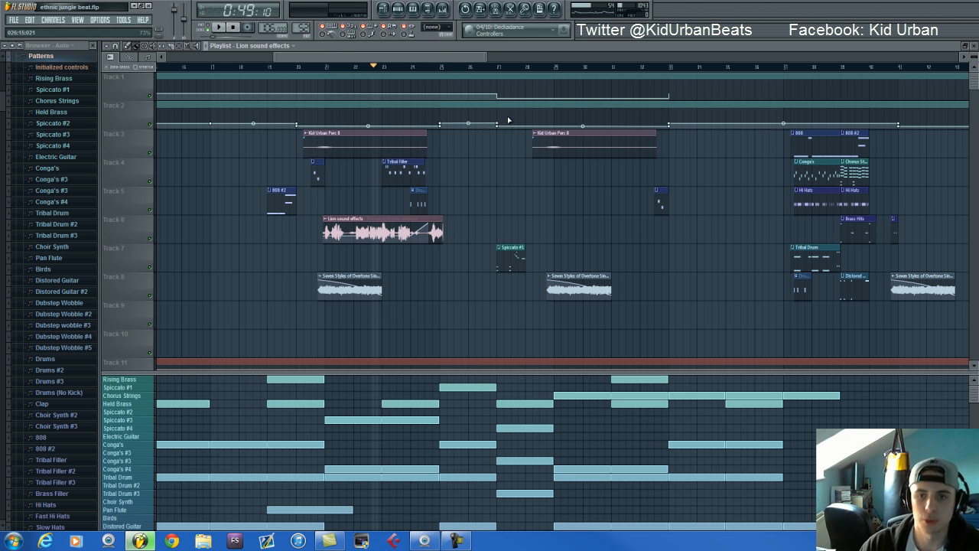
{"action": "left_click_drag", "start_coordinate": [310, 56], "coordinate": [348, 57]}
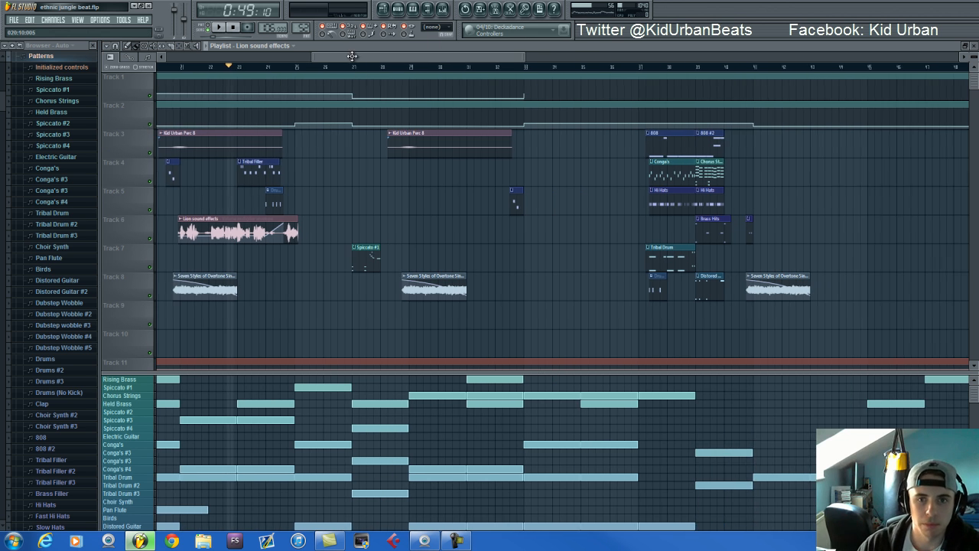
{"action": "scroll", "coordinate": [394, 155], "scroll_direction": "down", "scroll_amount": 5}
{"action": "scroll", "coordinate": [394, 156], "scroll_direction": "up", "scroll_amount": 5}
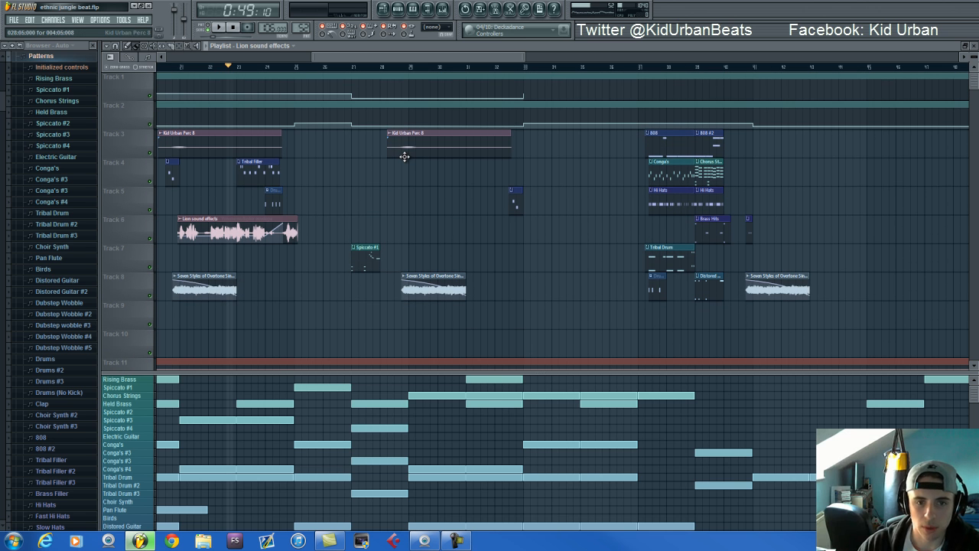
{"action": "scroll", "coordinate": [417, 73], "scroll_direction": "down", "scroll_amount": 3}
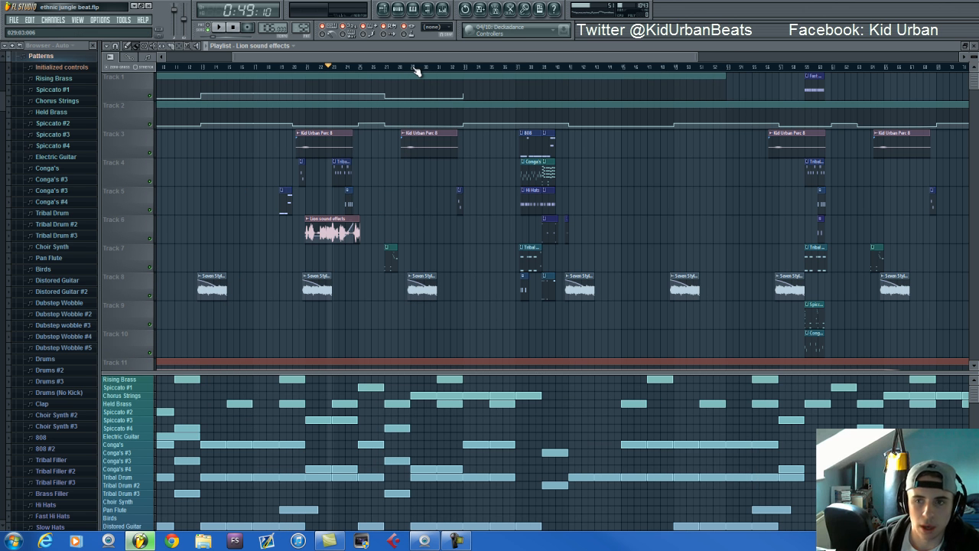
{"action": "left_click_drag", "start_coordinate": [417, 58], "coordinate": [558, 58]}
{"action": "scroll", "coordinate": [736, 241], "scroll_direction": "down", "scroll_amount": 5}
{"action": "scroll", "coordinate": [736, 241], "scroll_direction": "up", "scroll_amount": 5}
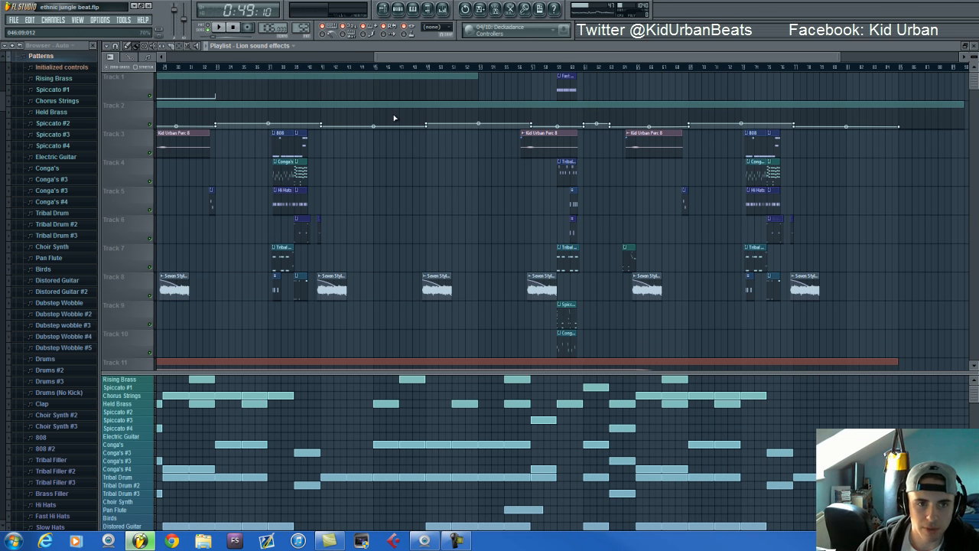
{"action": "scroll", "coordinate": [535, 151], "scroll_direction": "up", "scroll_amount": 3}
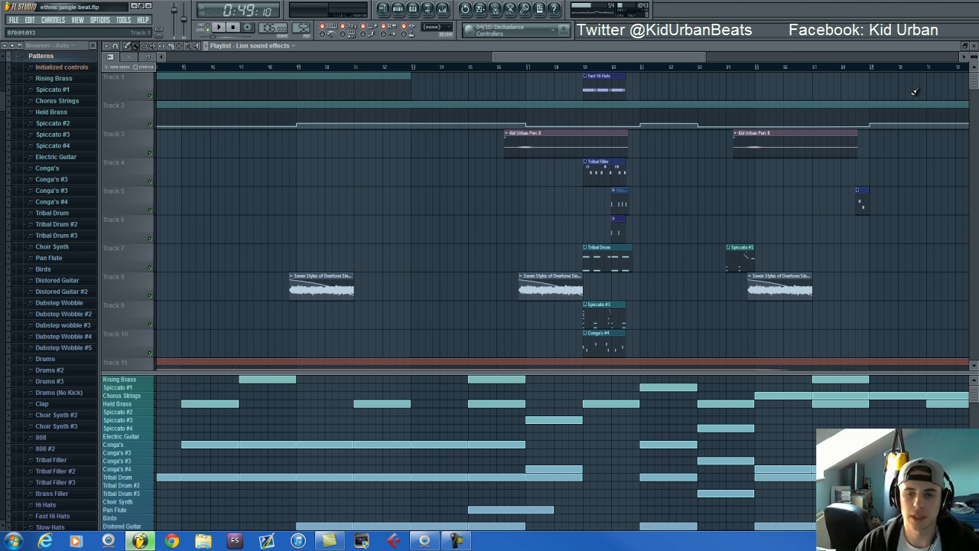
Enlarge the playlist tracks and preview the Kid Urban Perc 8 audio clip on Track 3
{"action": "scroll", "coordinate": [535, 151], "scroll_direction": "up", "scroll_amount": 3}
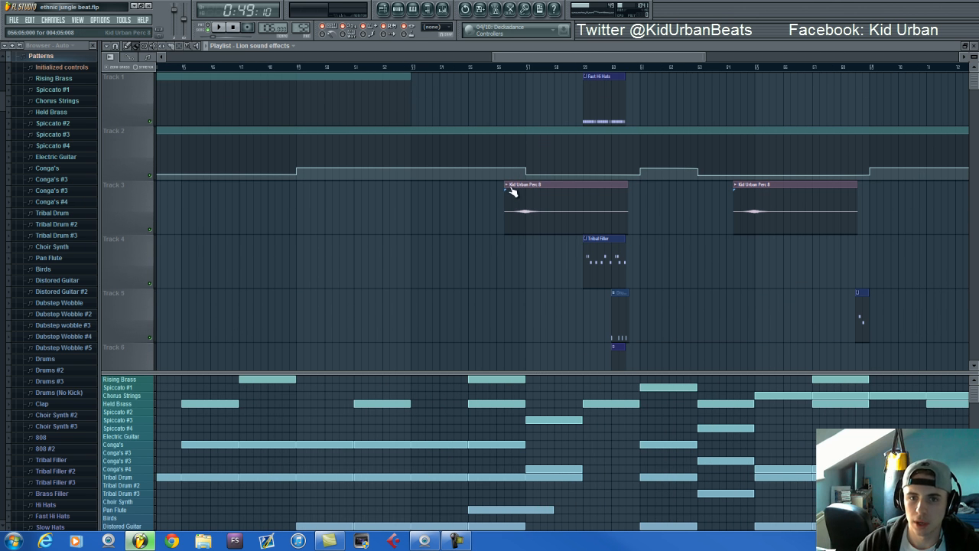
{"action": "right_click", "coordinate": [510, 193]}
{"action": "left_click", "coordinate": [515, 203]}
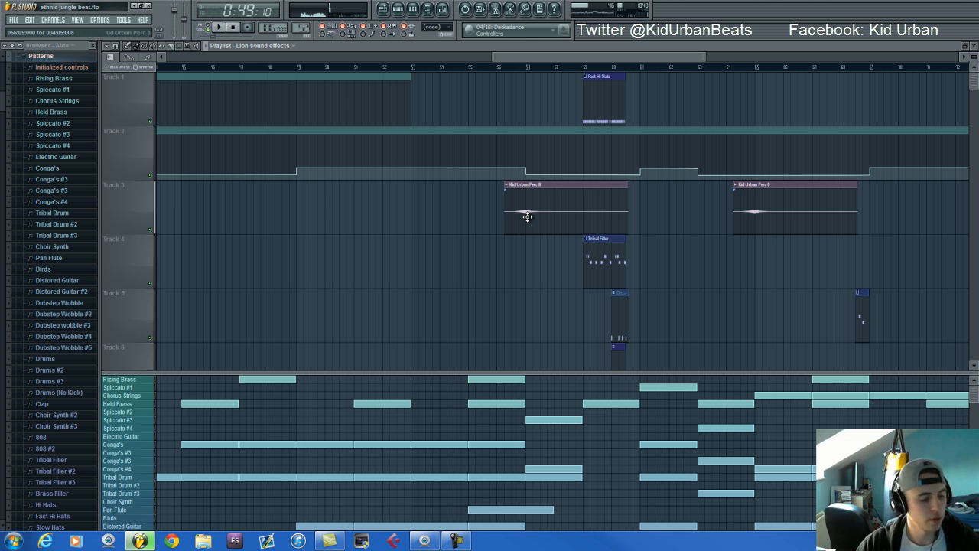
Select the Kid Urban Perc 8 mixer track and view its KarmaFX Reverb settings, then return to the playlist
{"action": "key", "text": "F9"}
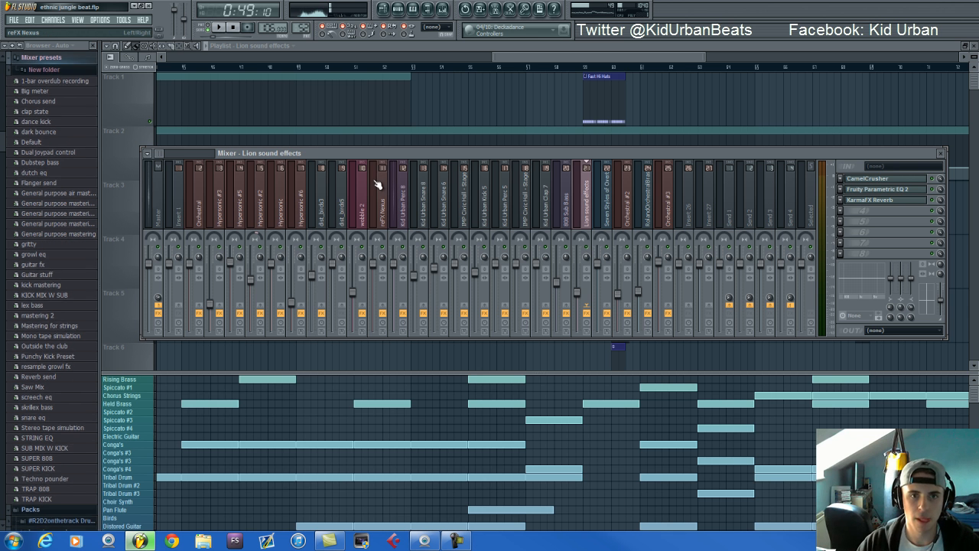
{"action": "left_click", "coordinate": [403, 221]}
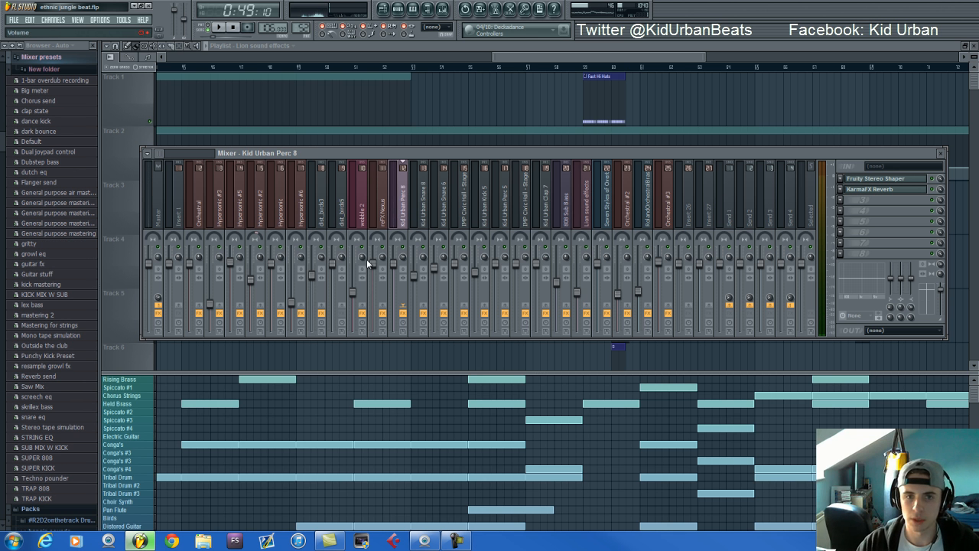
{"action": "left_click", "coordinate": [899, 194]}
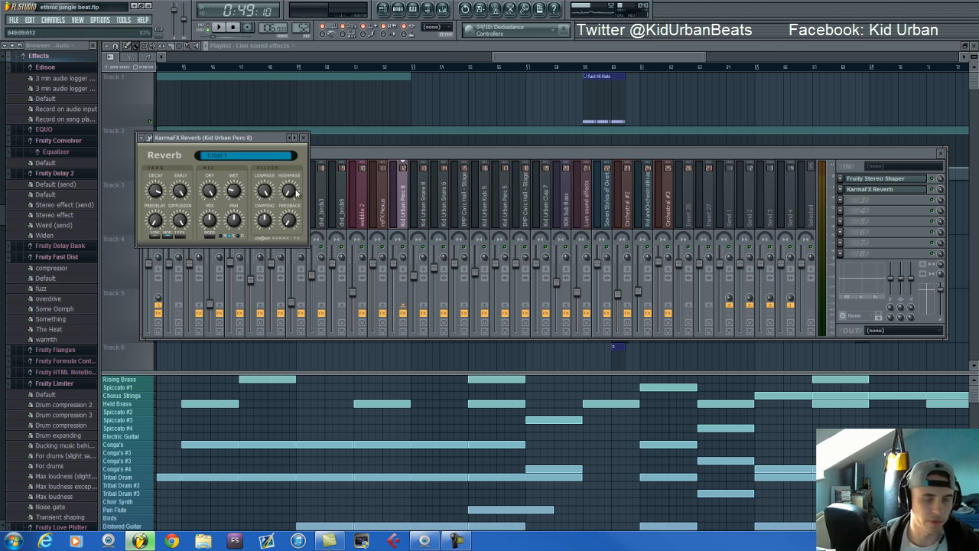
{"action": "left_click", "coordinate": [384, 11]}
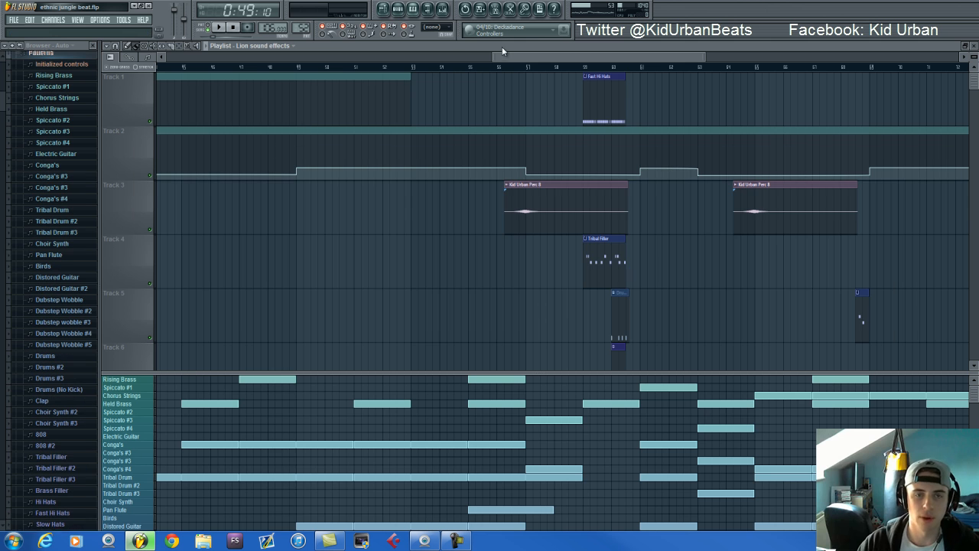
Show the full EQ automation clips on Tracks 1 and 2, then play the Tribal Drum pattern in pattern mode
{"action": "left_click_drag", "start_coordinate": [511, 114], "coordinate": [487, 158]}
{"action": "scroll", "coordinate": [508, 86], "scroll_direction": "up", "scroll_amount": 5}
{"action": "scroll", "coordinate": [451, 115], "scroll_direction": "down", "scroll_amount": 6}
{"action": "scroll", "coordinate": [435, 104], "scroll_direction": "down", "scroll_amount": 5}
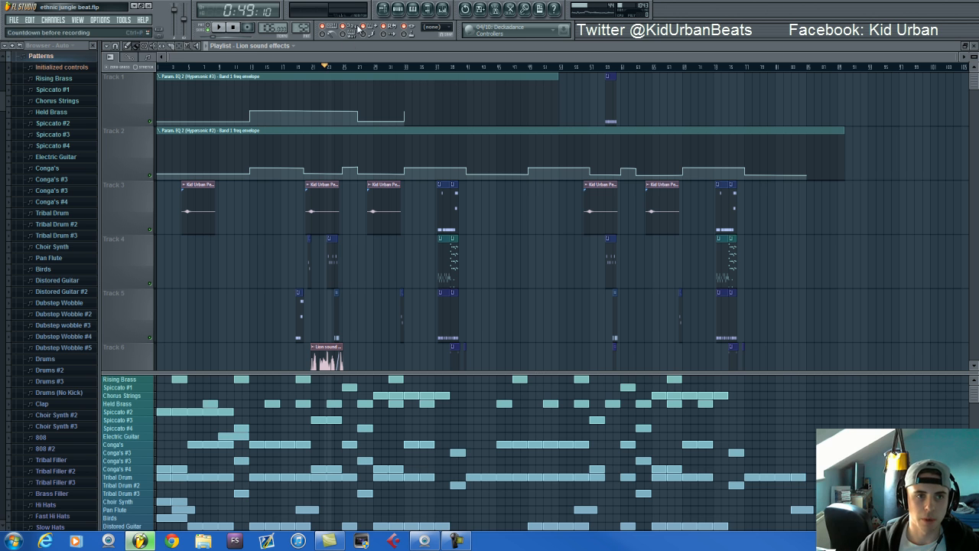
{"action": "left_click", "coordinate": [137, 477]}
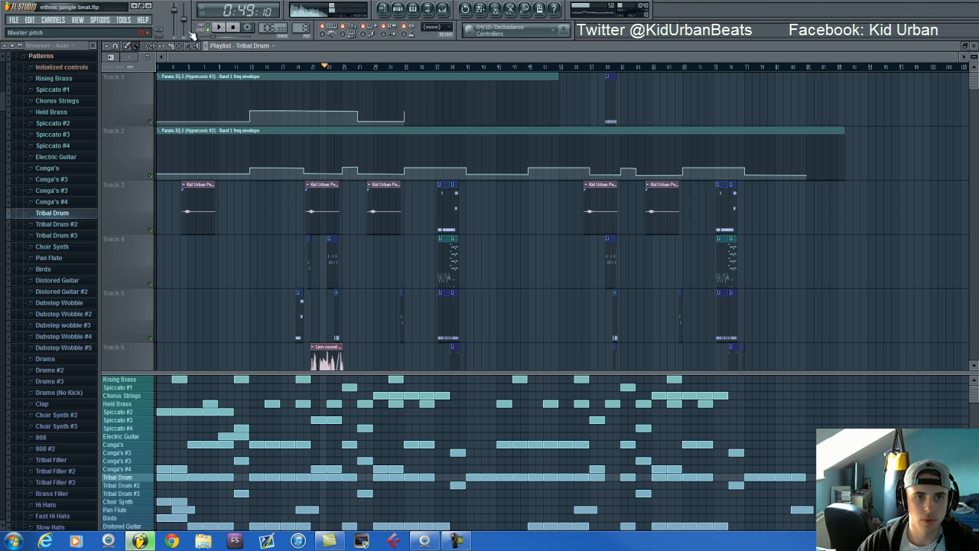
{"action": "left_click", "coordinate": [215, 28]}
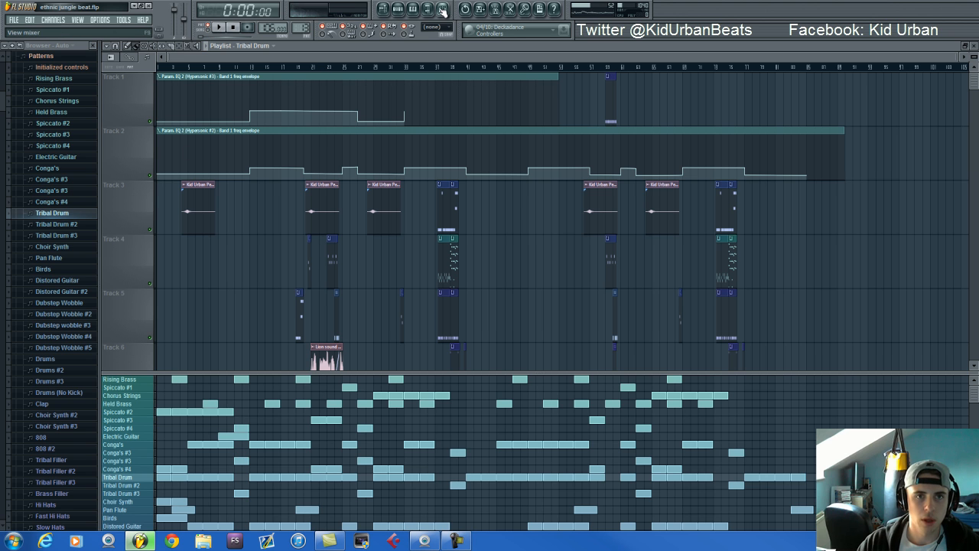
{"action": "left_click", "coordinate": [252, 67]}
{"action": "left_click", "coordinate": [217, 28]}
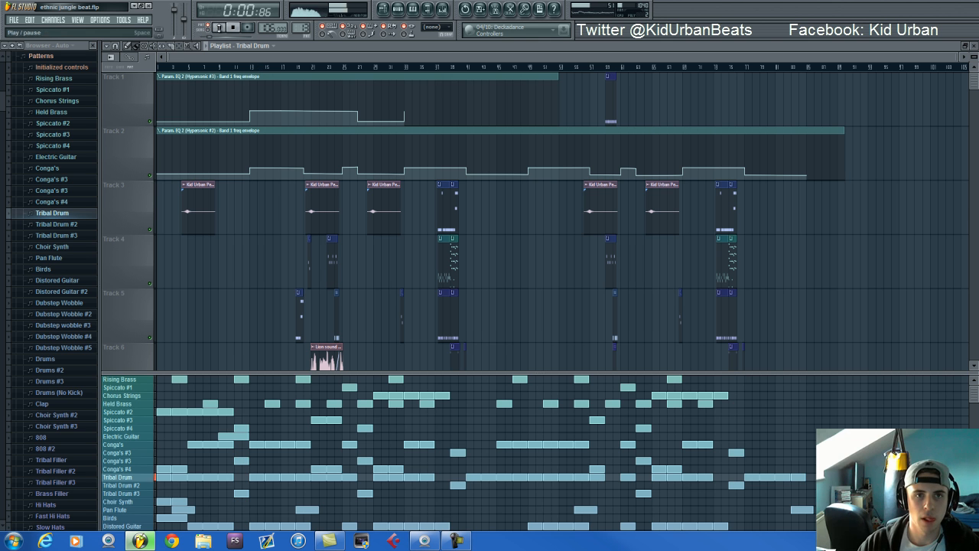
Select the Hypersonic #2 mixer track during pattern playback, then return to the playlist
{"action": "left_click", "coordinate": [443, 11]}
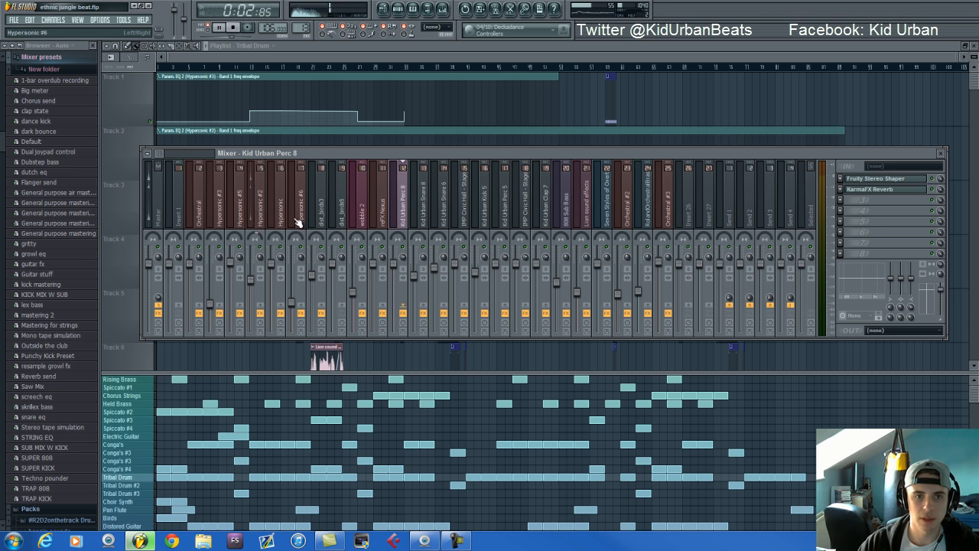
{"action": "left_click", "coordinate": [264, 209]}
{"action": "key", "text": "F9"}
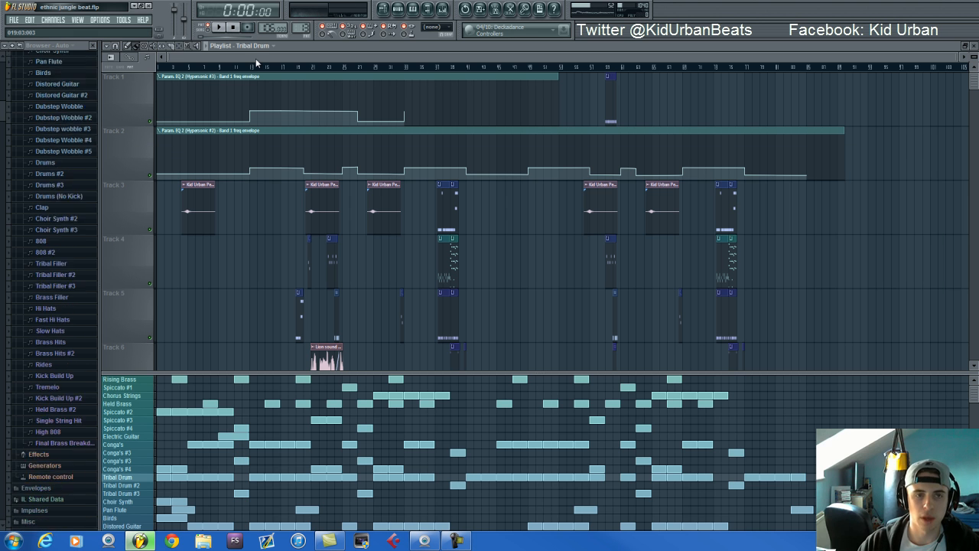
Briefly play the Tribal Drum pattern in pattern mode, then stop playback
{"action": "left_click", "coordinate": [229, 67]}
{"action": "left_click", "coordinate": [216, 29]}
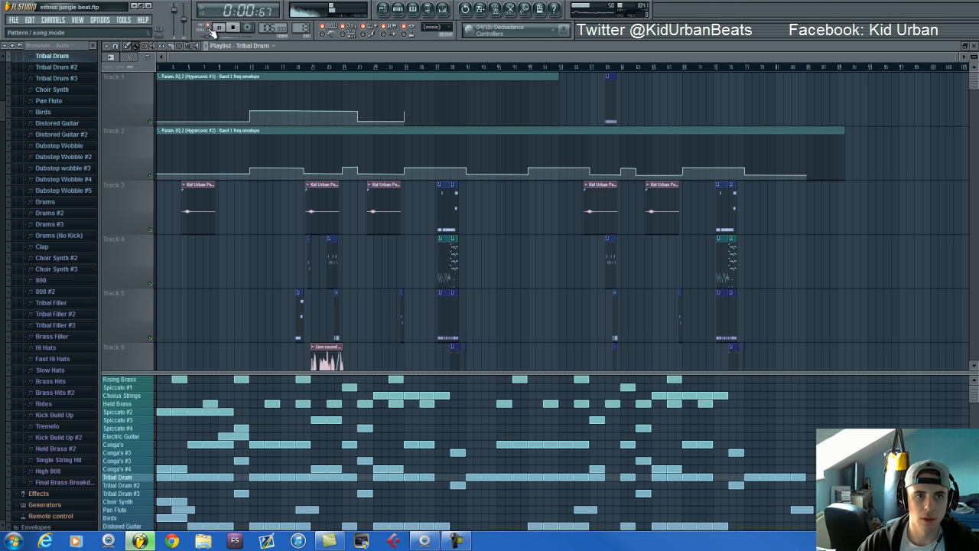
{"action": "left_click", "coordinate": [217, 28]}
{"action": "left_click", "coordinate": [217, 28]}
{"action": "key", "text": "space"}
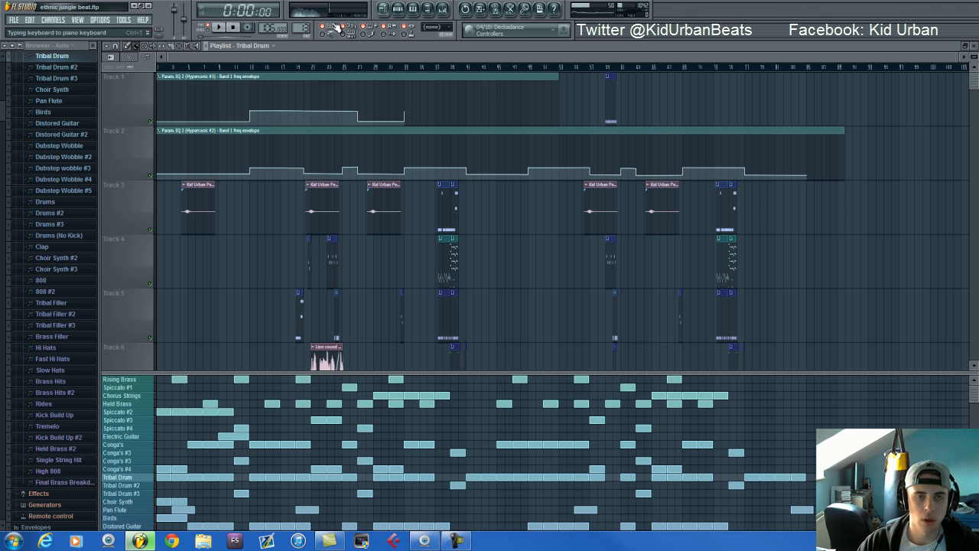
View the Hypersonic #2 track's Fruity Parametric EQ 2 while playing the song from just before the first rise in the EQ automation
{"action": "left_click", "coordinate": [442, 9]}
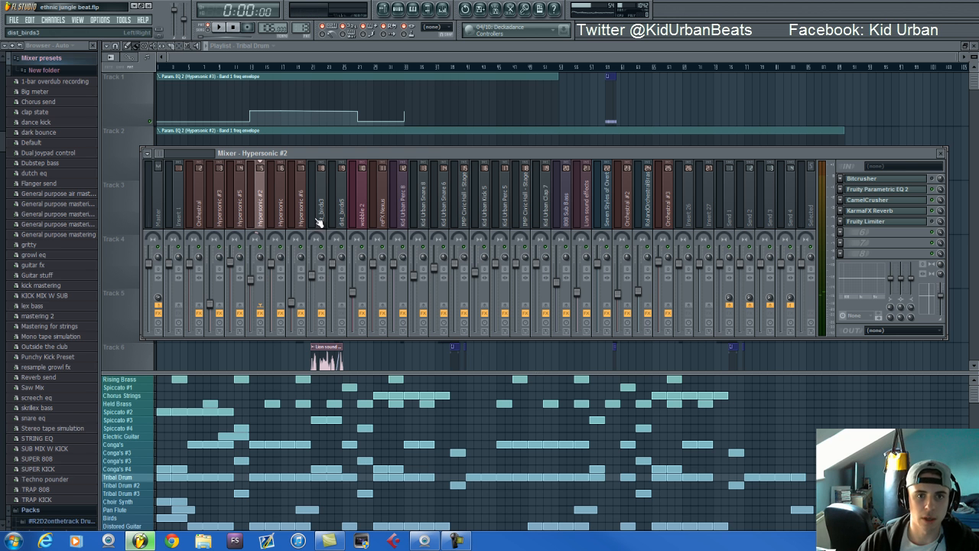
{"action": "left_click", "coordinate": [892, 194]}
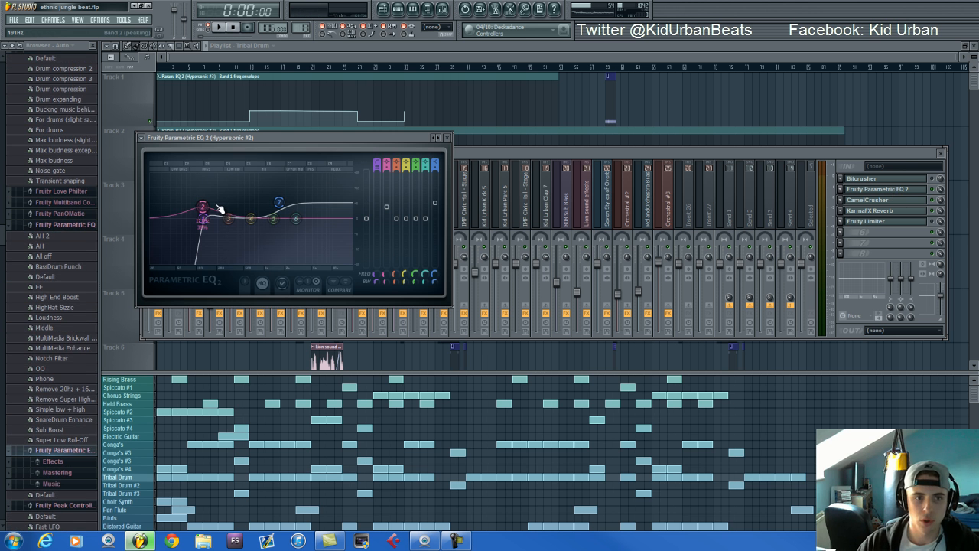
{"action": "left_click", "coordinate": [267, 69]}
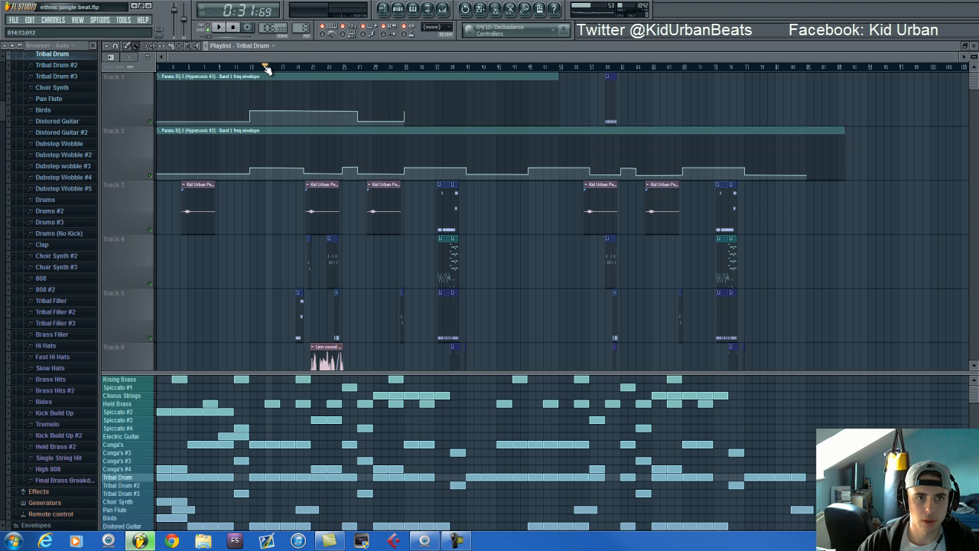
{"action": "left_click", "coordinate": [245, 68]}
{"action": "left_click", "coordinate": [442, 9]}
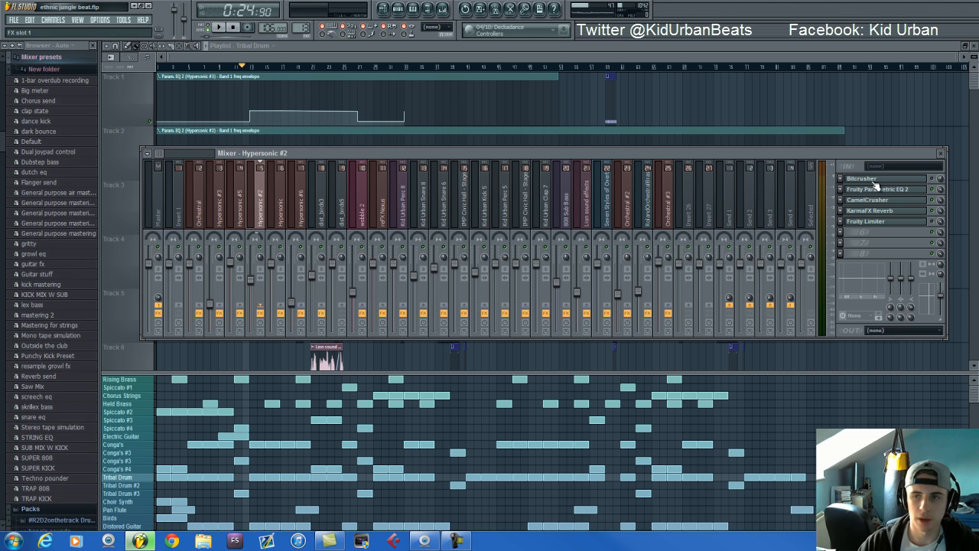
{"action": "left_click", "coordinate": [878, 189]}
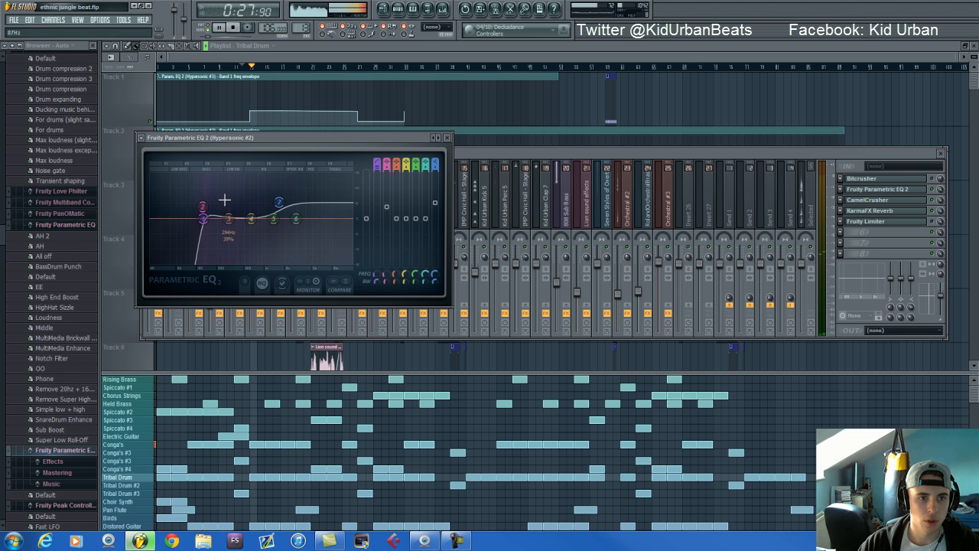
{"action": "left_click", "coordinate": [502, 151]}
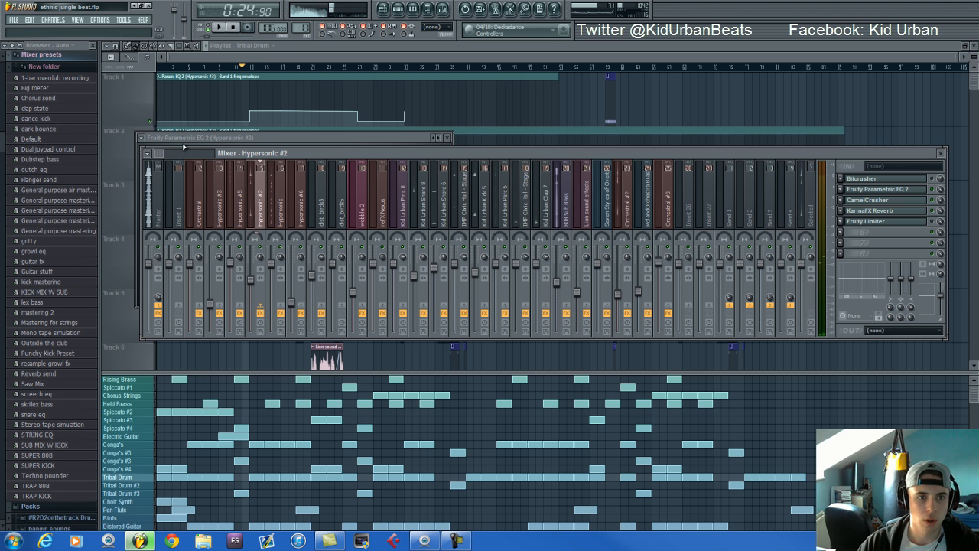
Stop playback and show the Fruity Parametric EQ 2 settings of the Hypersonic #2 mixer track again
{"action": "left_click", "coordinate": [233, 27]}
{"action": "left_click", "coordinate": [234, 27]}
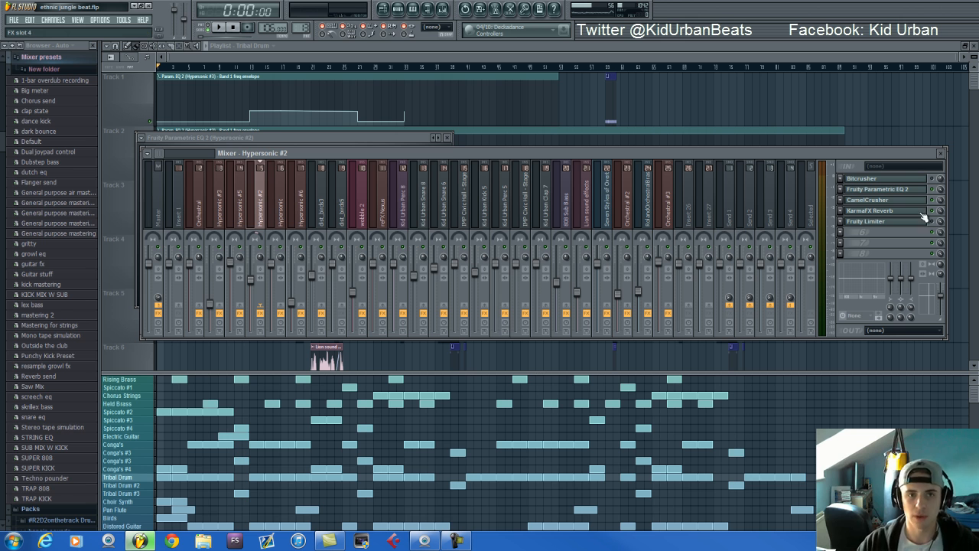
{"action": "left_click", "coordinate": [897, 190]}
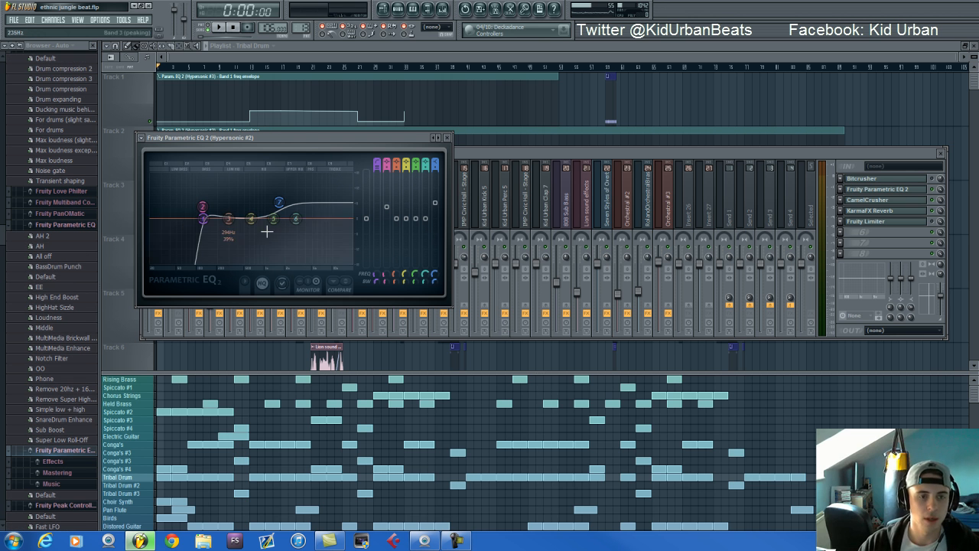
Return to the playlist and look through its full length and lower tracks, including the Master volume envelope on Track 11
{"action": "left_click", "coordinate": [399, 8]}
{"action": "left_click_drag", "start_coordinate": [374, 54], "coordinate": [523, 61]}
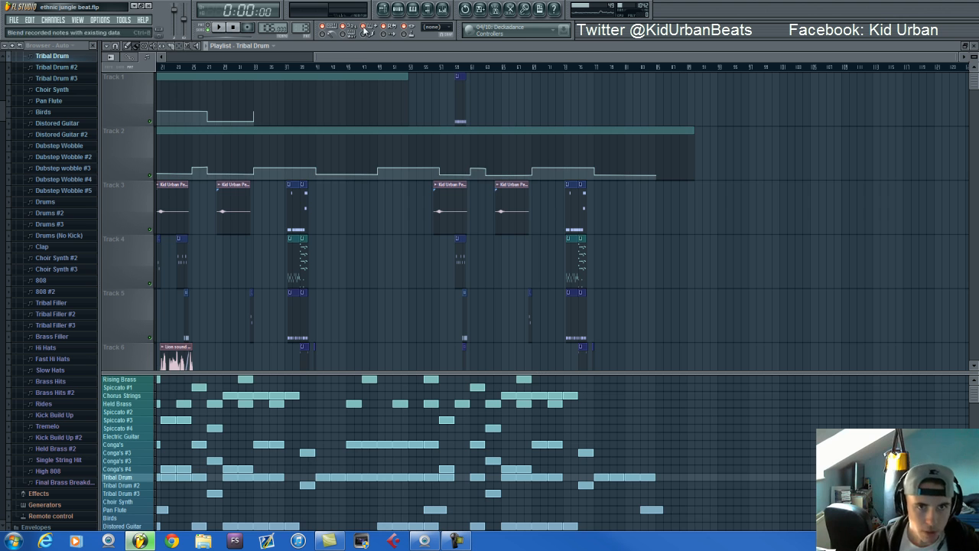
{"action": "left_click_drag", "start_coordinate": [358, 58], "coordinate": [91, 69]}
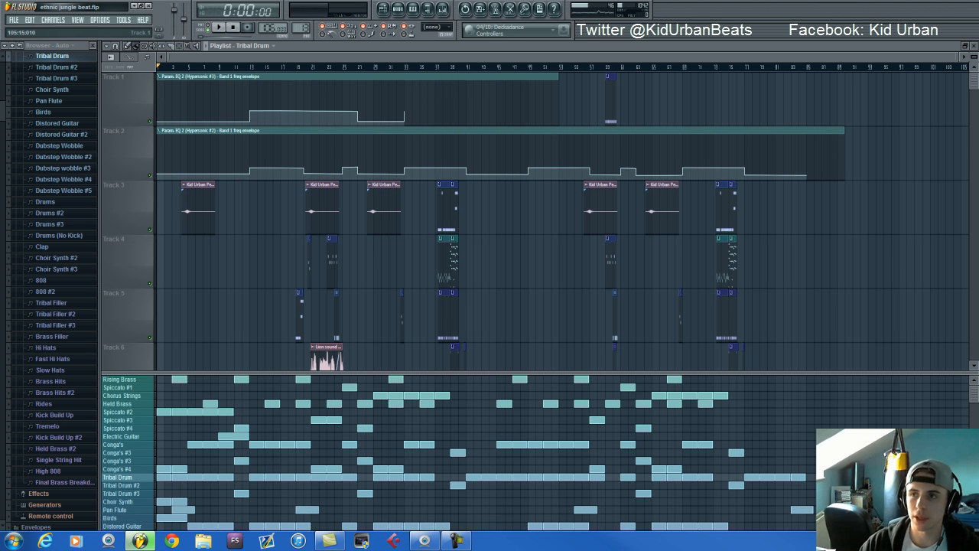
{"action": "scroll", "coordinate": [523, 292], "scroll_direction": "down", "scroll_amount": 3}
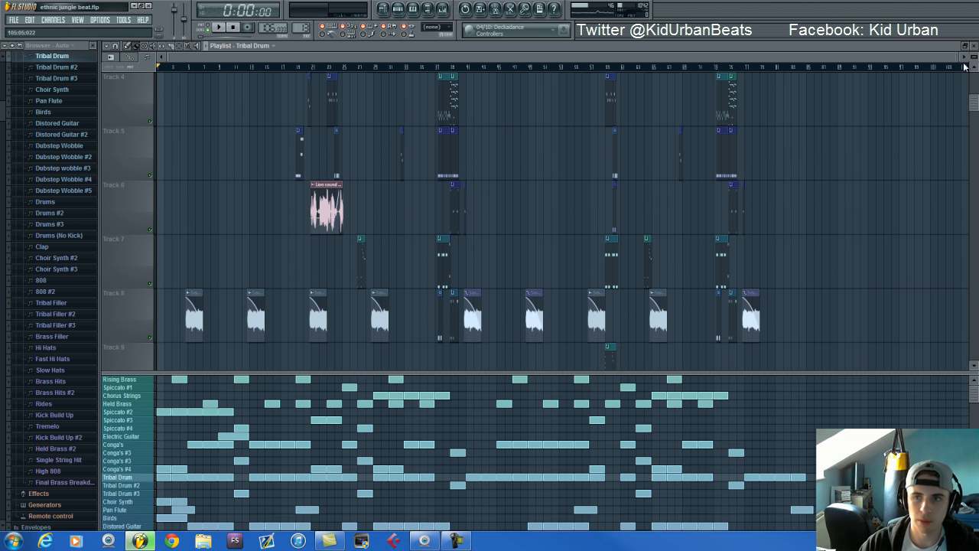
{"action": "scroll", "coordinate": [761, 231], "scroll_direction": "down", "scroll_amount": 6}
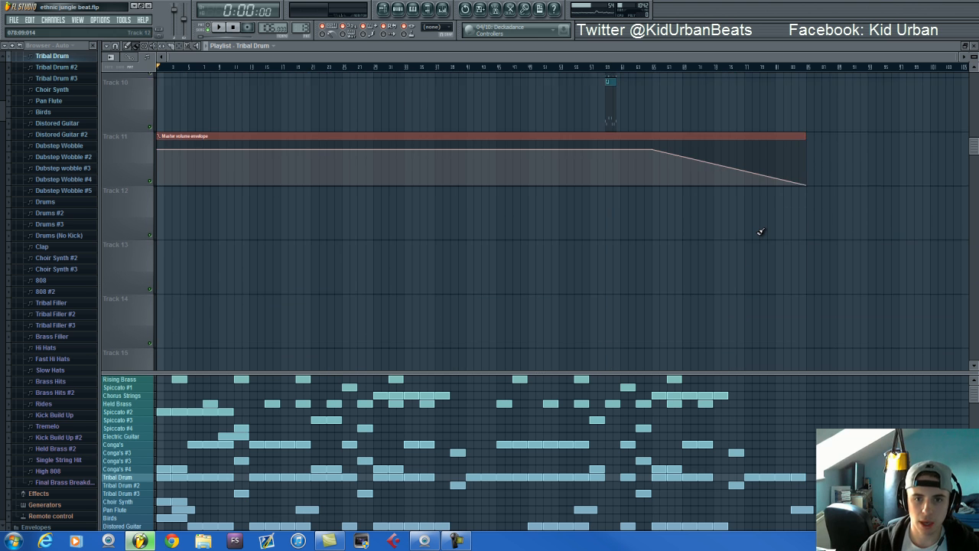
{"action": "scroll", "coordinate": [760, 231], "scroll_direction": "up", "scroll_amount": 3}
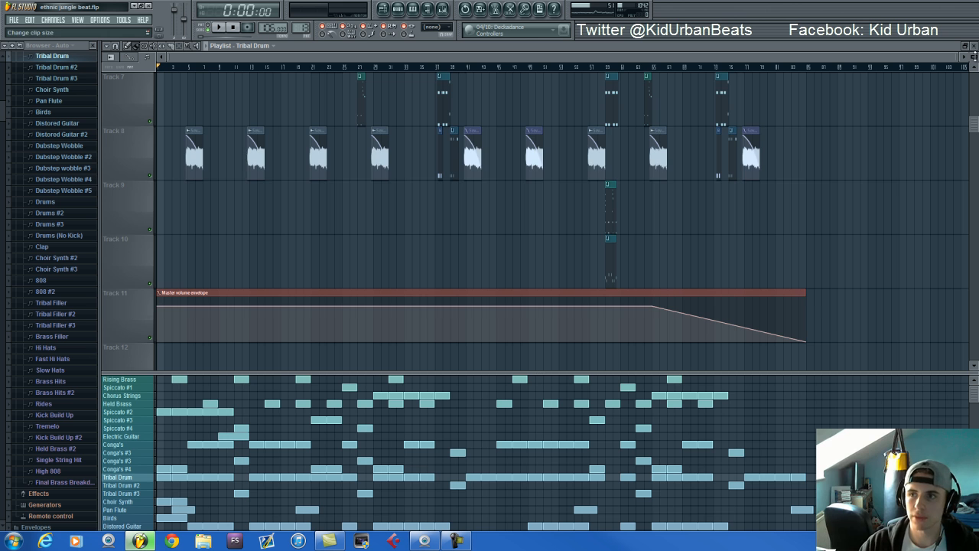
Shrink the playlist track height and enlarge the pattern block area to show the arrangement beneath Track 11
{"action": "left_click_drag", "start_coordinate": [975, 55], "coordinate": [974, 84]}
{"action": "scroll", "coordinate": [636, 166], "scroll_direction": "up", "scroll_amount": 6}
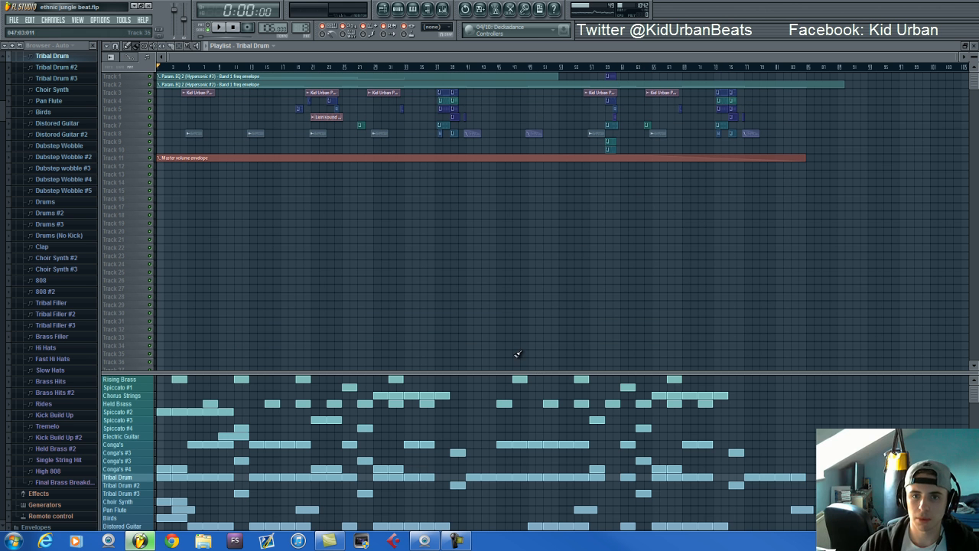
{"action": "left_click_drag", "start_coordinate": [515, 372], "coordinate": [494, 166]}
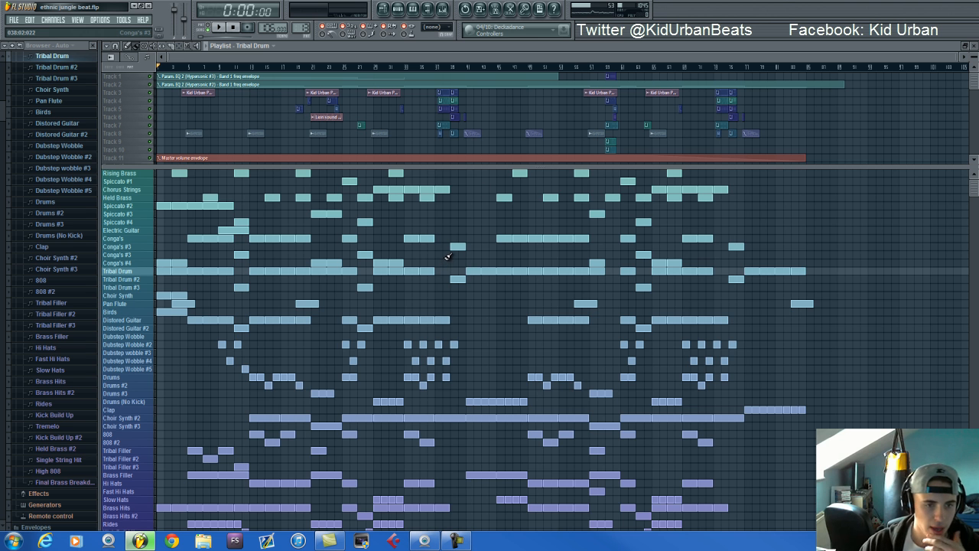
{"action": "scroll", "coordinate": [447, 255], "scroll_direction": "down", "scroll_amount": 3}
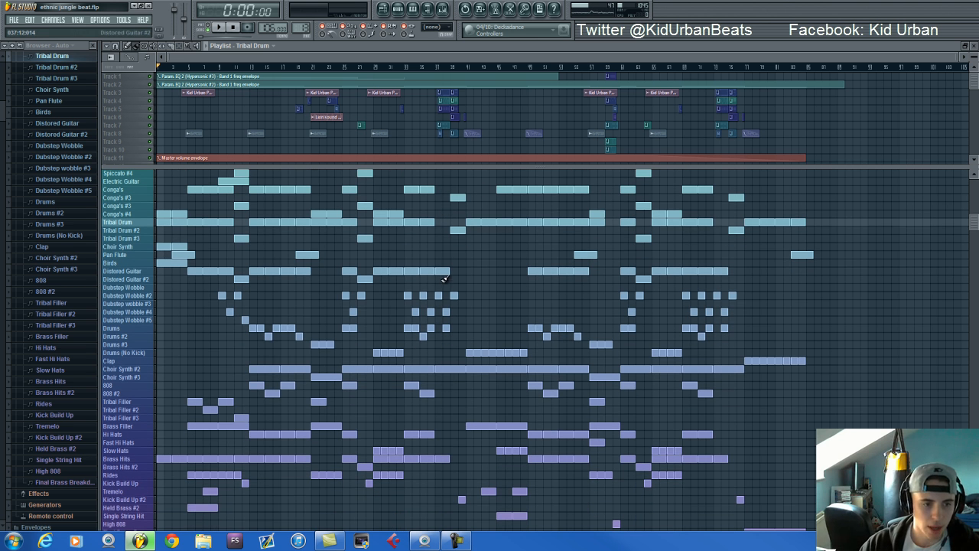
{"action": "scroll", "coordinate": [443, 276], "scroll_direction": "up", "scroll_amount": 3}
Show the mixer tracks, return to the playlist and play the full song from the beginning
{"action": "left_click", "coordinate": [441, 10]}
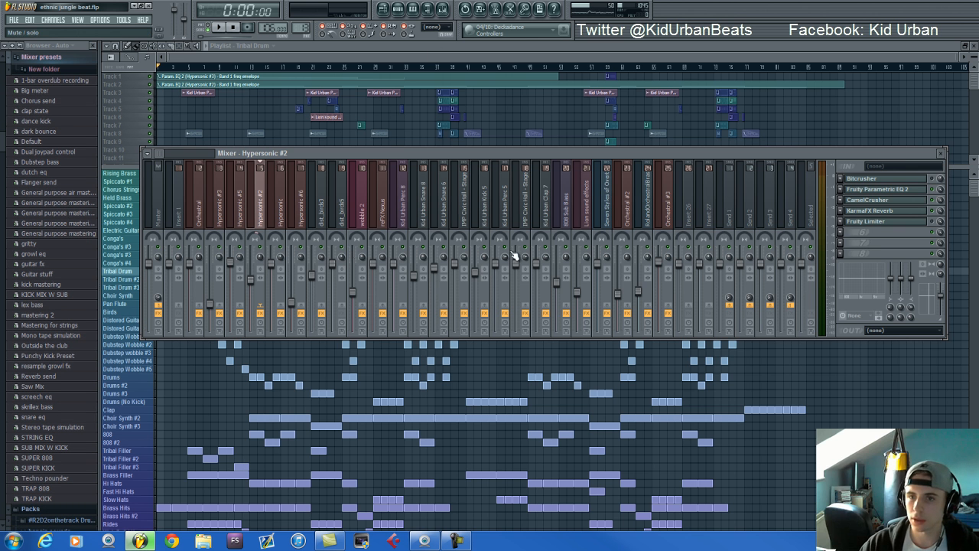
{"action": "key", "text": "F9"}
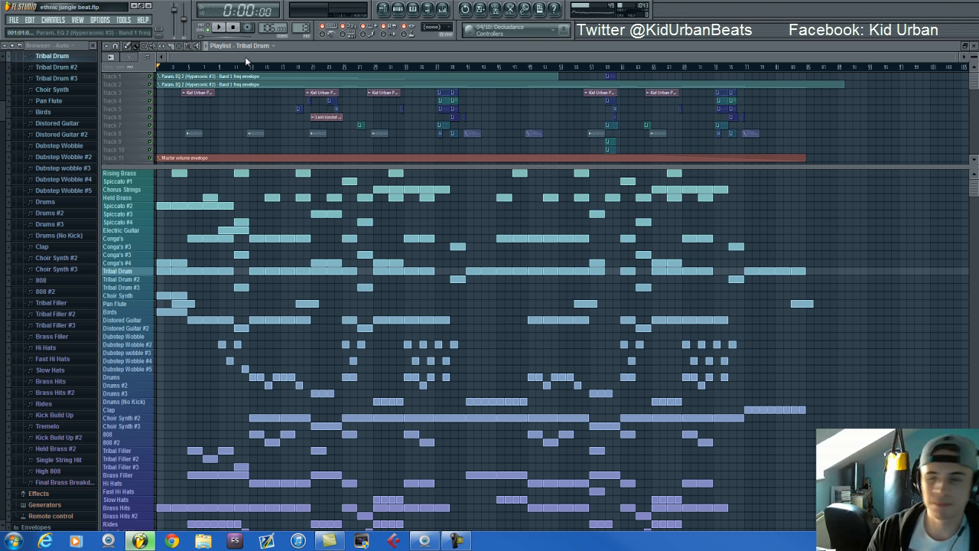
{"action": "key", "text": "space"}
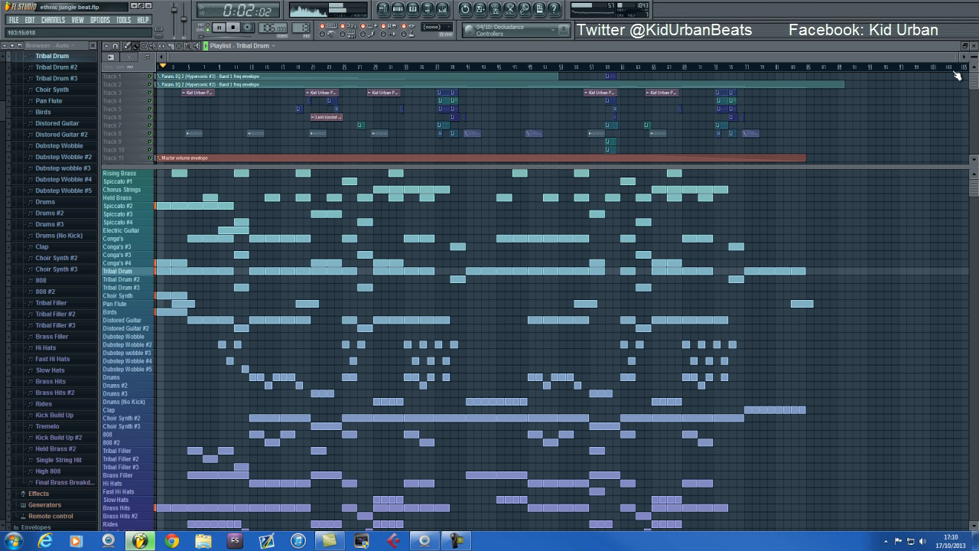